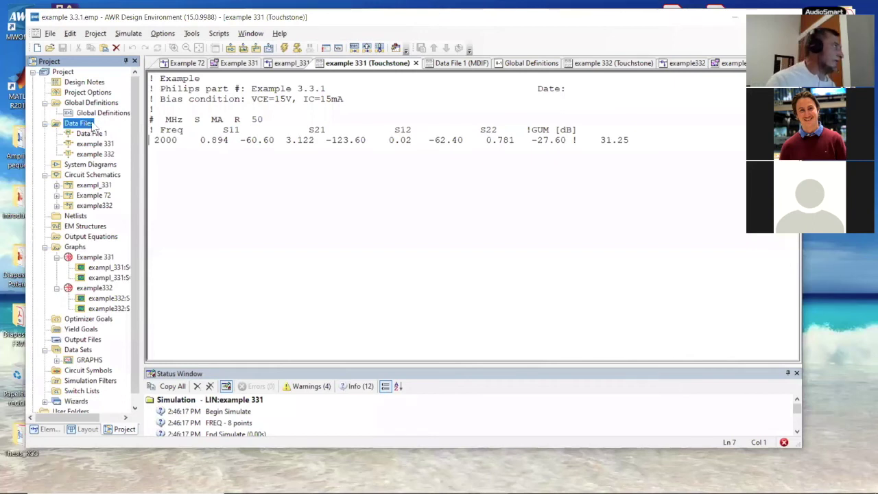
{"action": "right_click", "coordinate": [88, 126]}
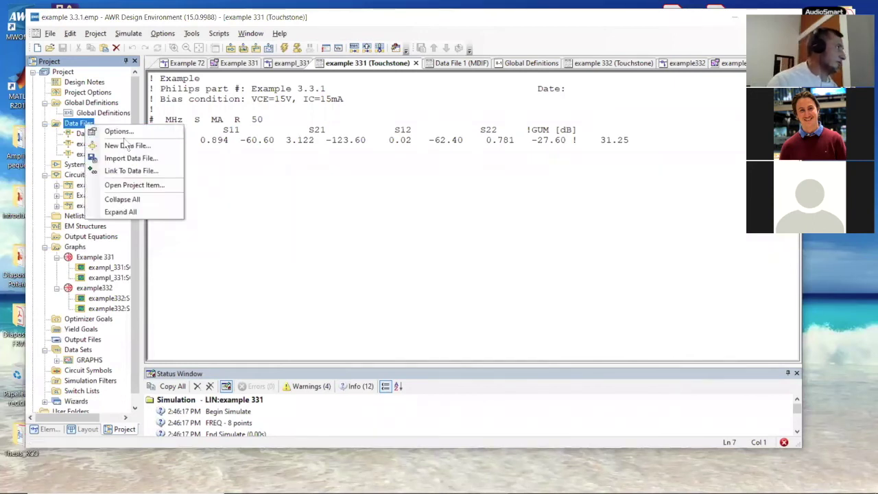
{"action": "left_click", "coordinate": [128, 145]}
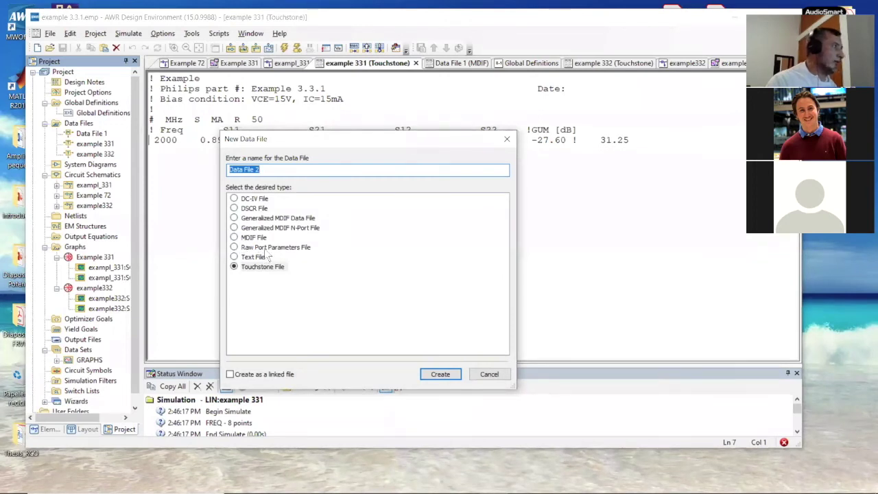
{"action": "left_click", "coordinate": [236, 238]}
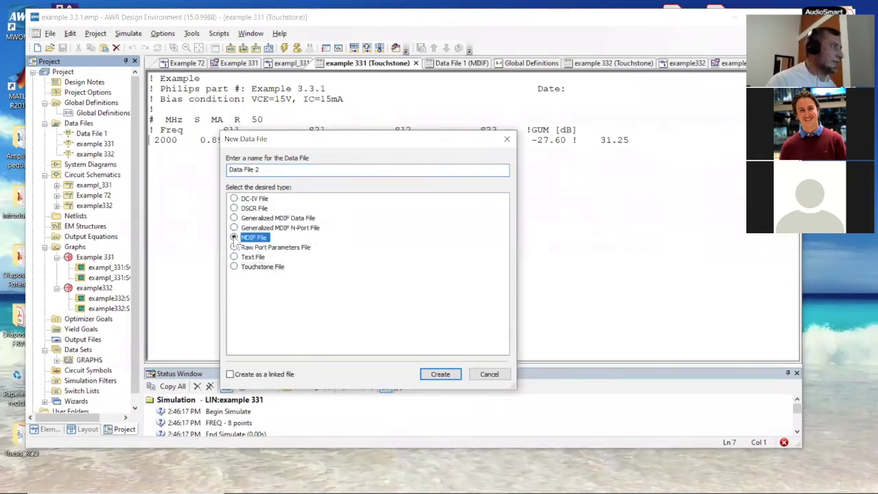
{"action": "left_click", "coordinate": [234, 267]}
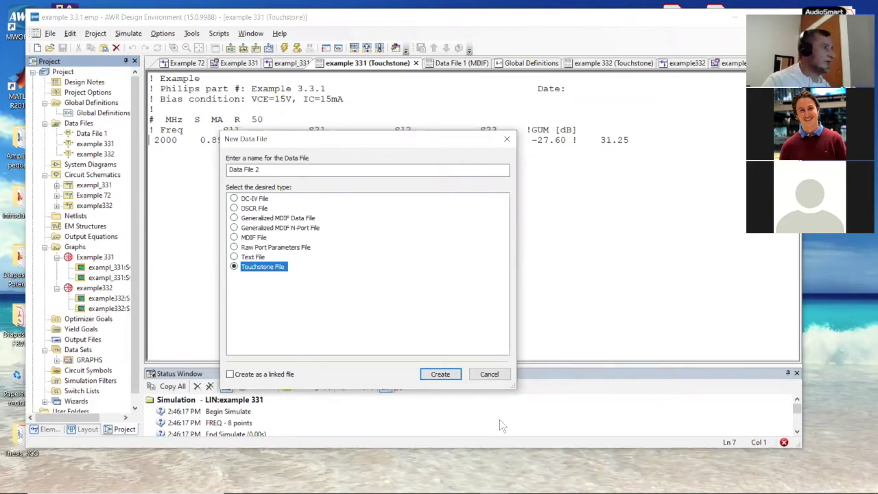
{"action": "left_click", "coordinate": [491, 375]}
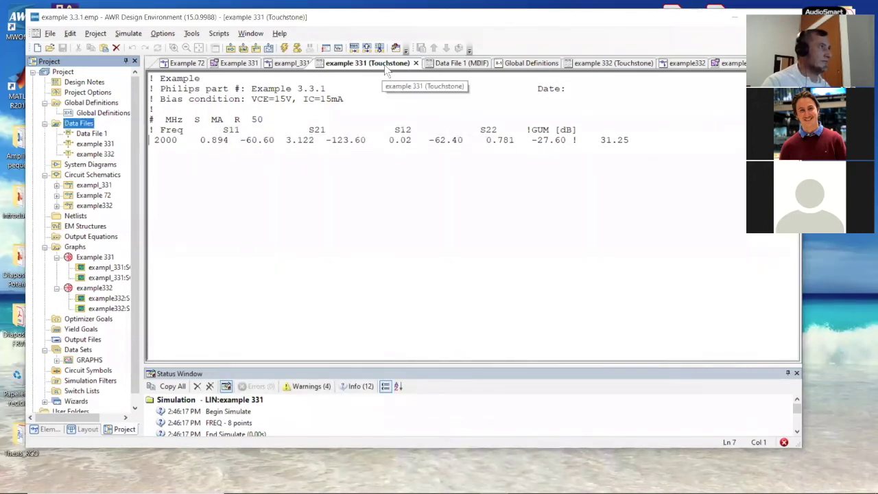
Examine the example 331 Touchstone file's data row, its MHz S MA R 50 option line and its frequency entry
{"action": "left_click_drag", "start_coordinate": [155, 140], "coordinate": [631, 149]}
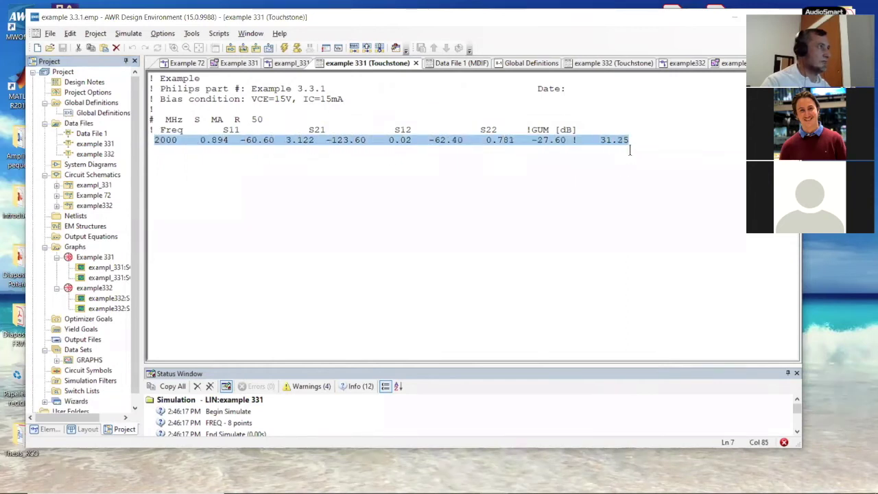
{"action": "left_click_drag", "start_coordinate": [165, 120], "coordinate": [226, 119]}
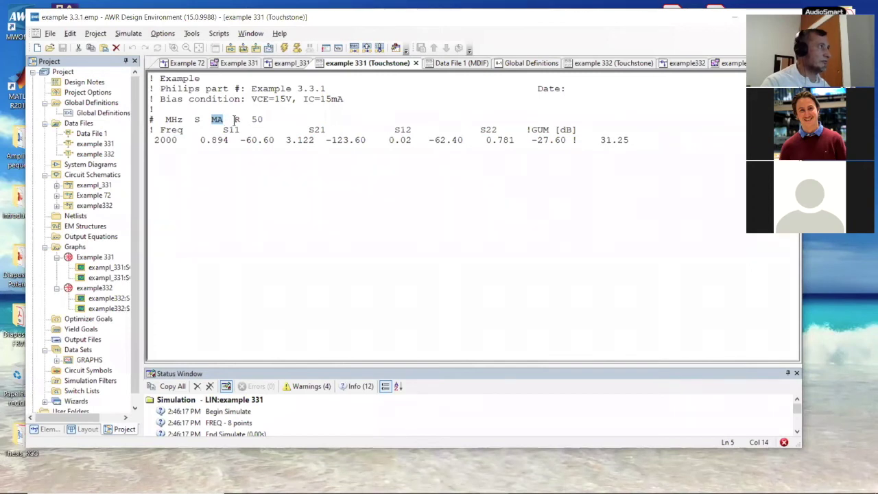
{"action": "left_click_drag", "start_coordinate": [234, 119], "coordinate": [261, 120]}
{"action": "left_click", "coordinate": [293, 189]}
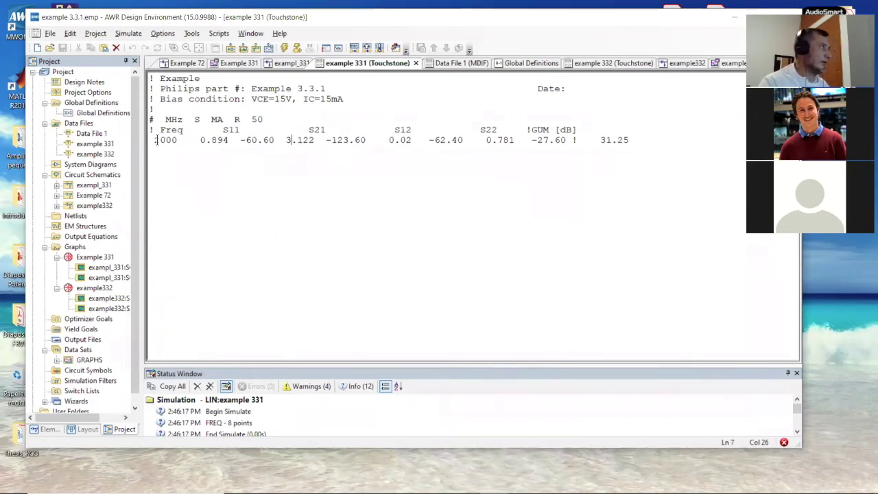
{"action": "left_click_drag", "start_coordinate": [155, 139], "coordinate": [174, 140]}
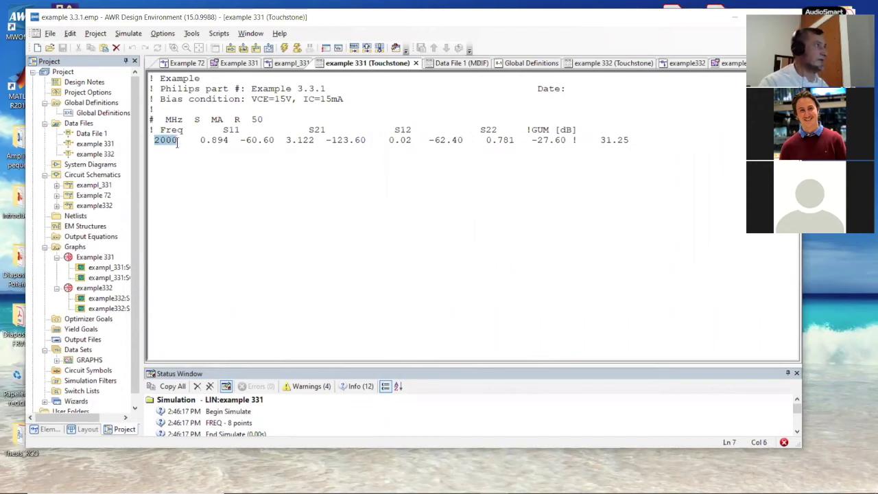
Examine the order of the S-parameter columns, the commented GUM column and the comment lines heading the example 331 file
{"action": "left_click_drag", "start_coordinate": [221, 131], "coordinate": [240, 131]}
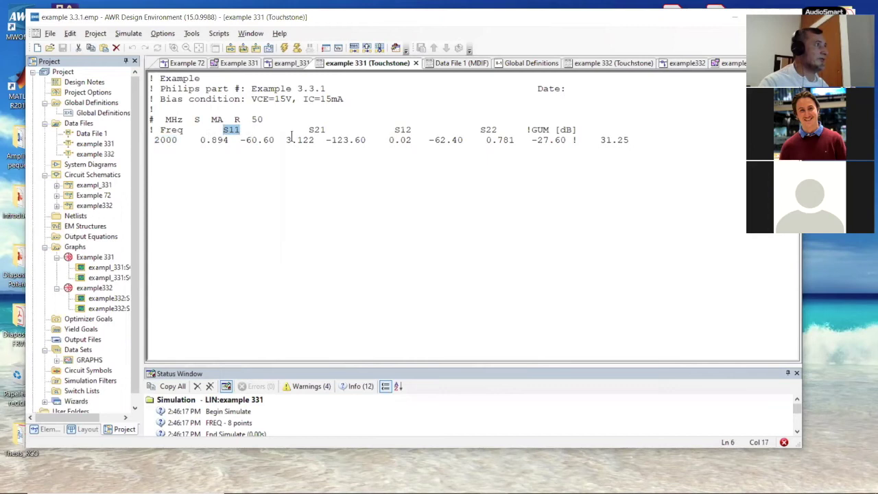
{"action": "left_click_drag", "start_coordinate": [309, 130], "coordinate": [320, 129]}
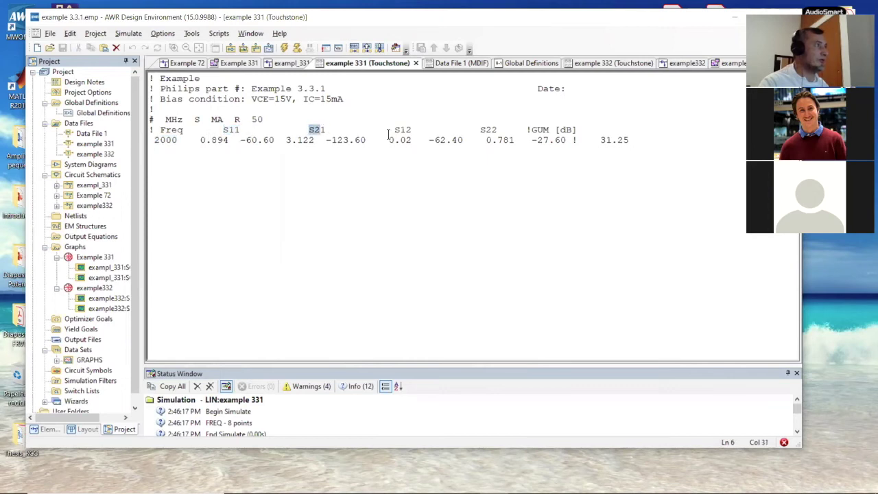
{"action": "left_click_drag", "start_coordinate": [394, 130], "coordinate": [415, 130]}
{"action": "left_click_drag", "start_coordinate": [310, 129], "coordinate": [323, 129]}
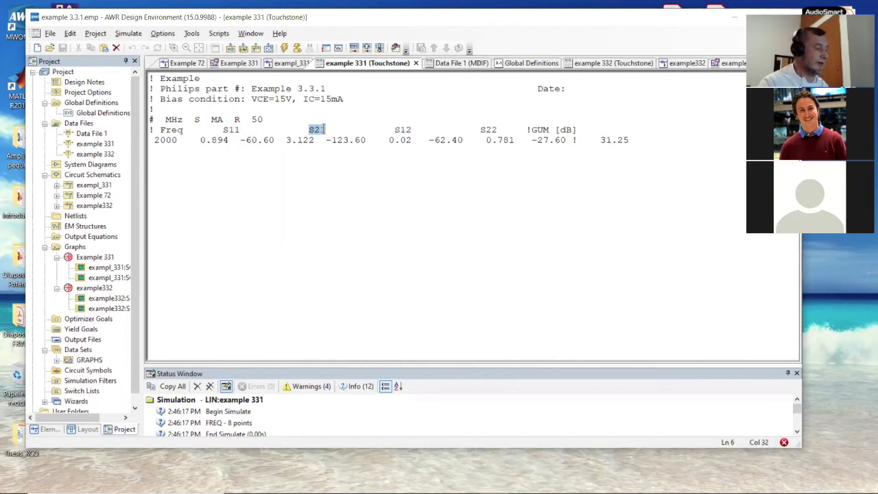
{"action": "left_click_drag", "start_coordinate": [389, 129], "coordinate": [413, 130]}
{"action": "left_click", "coordinate": [488, 129]}
{"action": "key", "text": "shift+Home"}
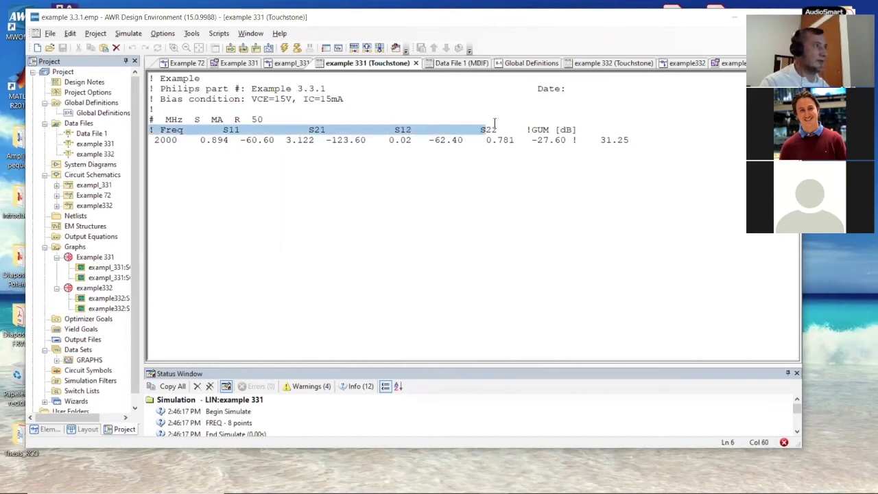
{"action": "left_click", "coordinate": [527, 129]}
{"action": "left_click_drag", "start_coordinate": [527, 129], "coordinate": [533, 129]}
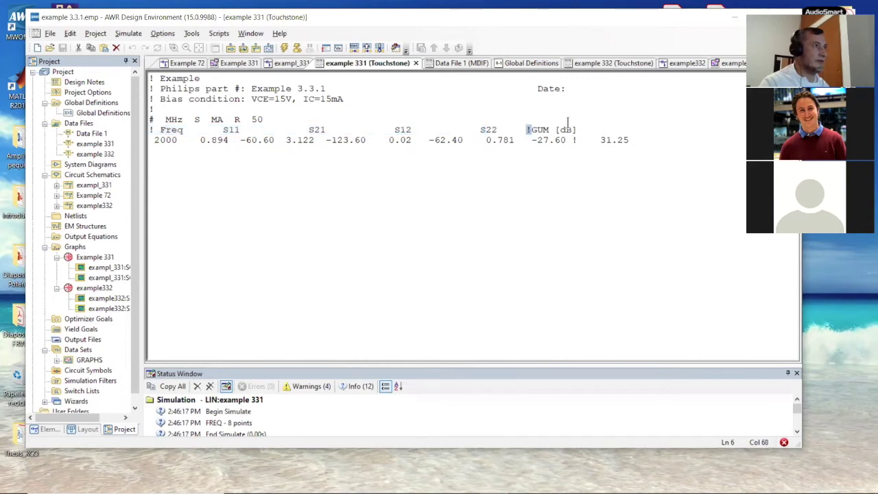
{"action": "left_click", "coordinate": [539, 140]}
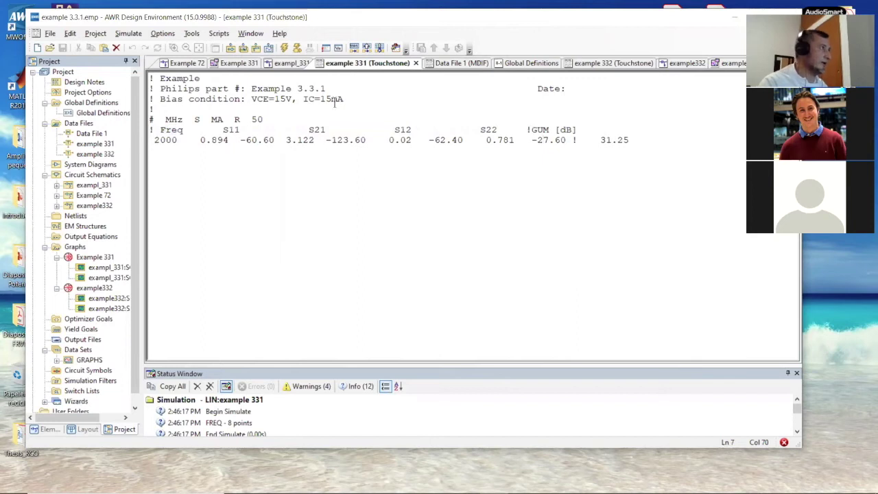
{"action": "left_click_drag", "start_coordinate": [345, 99], "coordinate": [152, 78]}
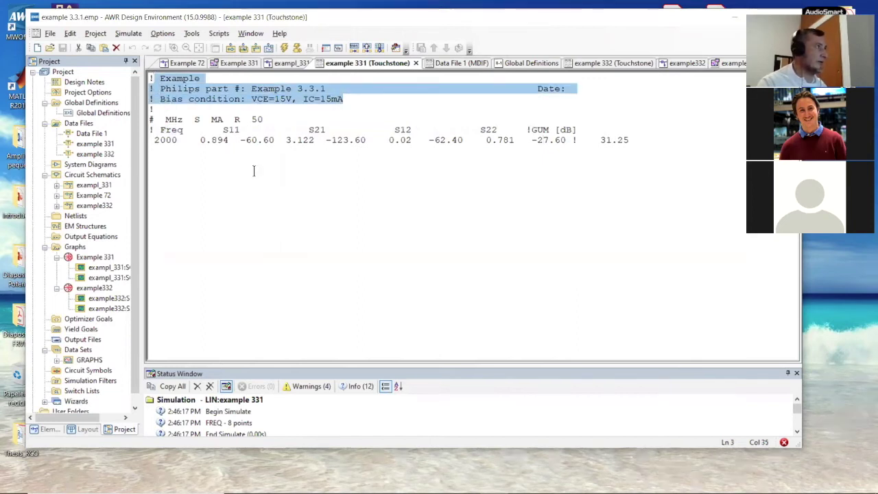
{"action": "left_click", "coordinate": [258, 140]}
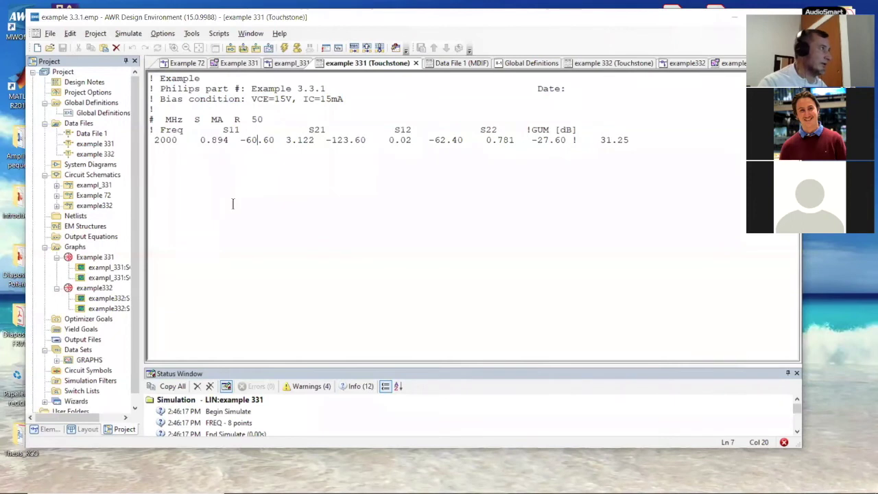
Review the example 331 data file and the available subcircuit models, and open the exampl_331 circuit schematic
{"action": "left_click", "coordinate": [88, 127]}
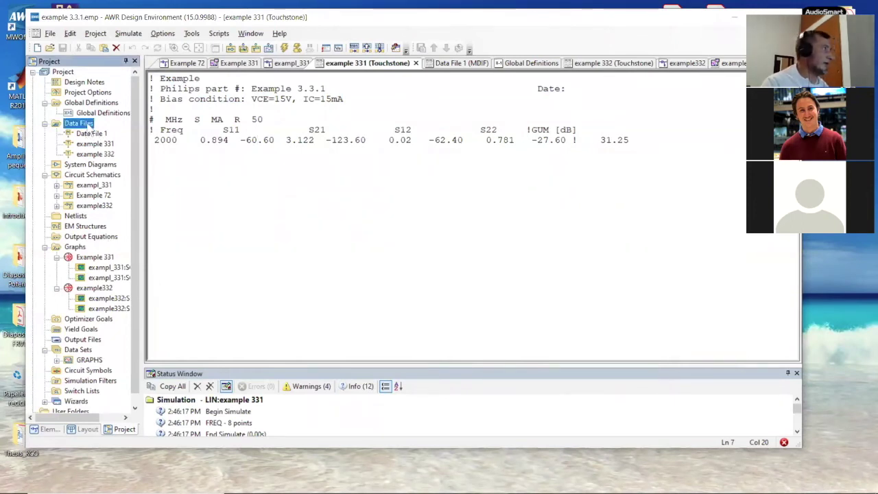
{"action": "double_click", "coordinate": [96, 144]}
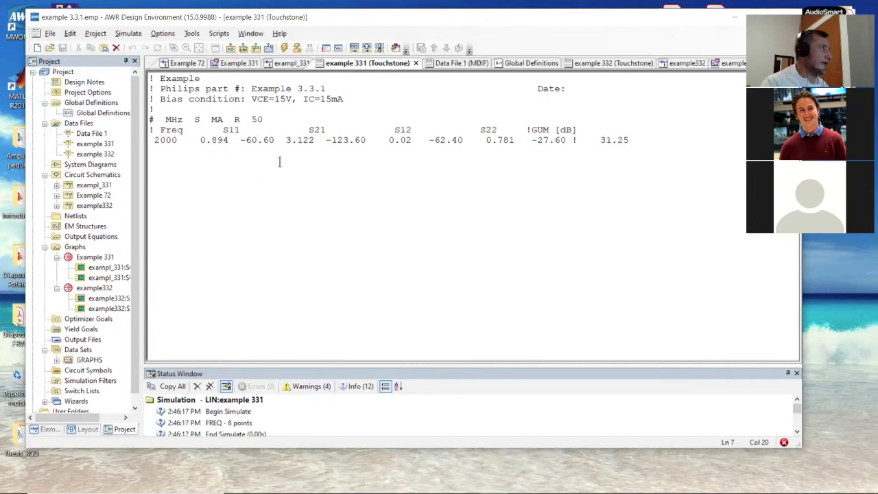
{"action": "scroll", "coordinate": [134, 174], "scroll_direction": "down", "scroll_amount": 1}
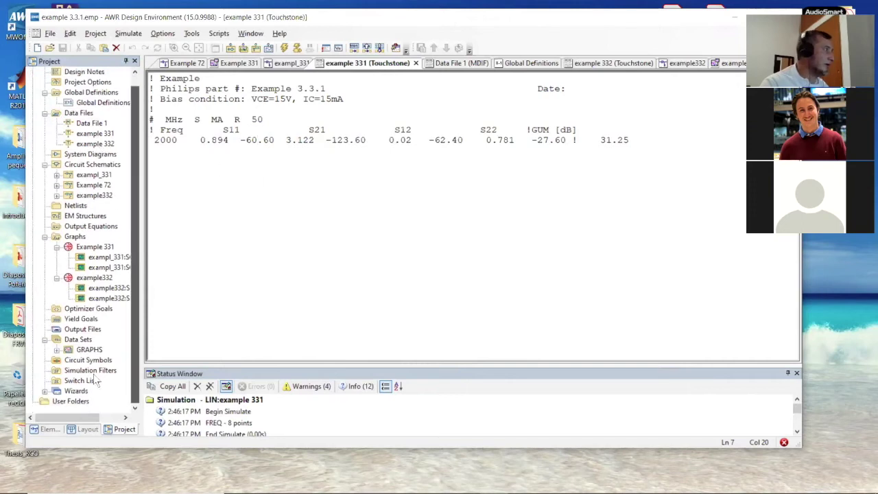
{"action": "left_click", "coordinate": [45, 430]}
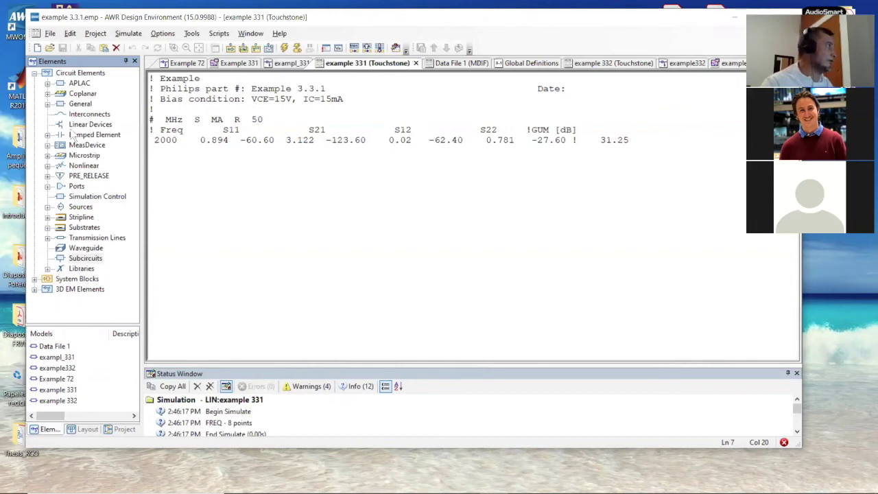
{"action": "left_click", "coordinate": [124, 429]}
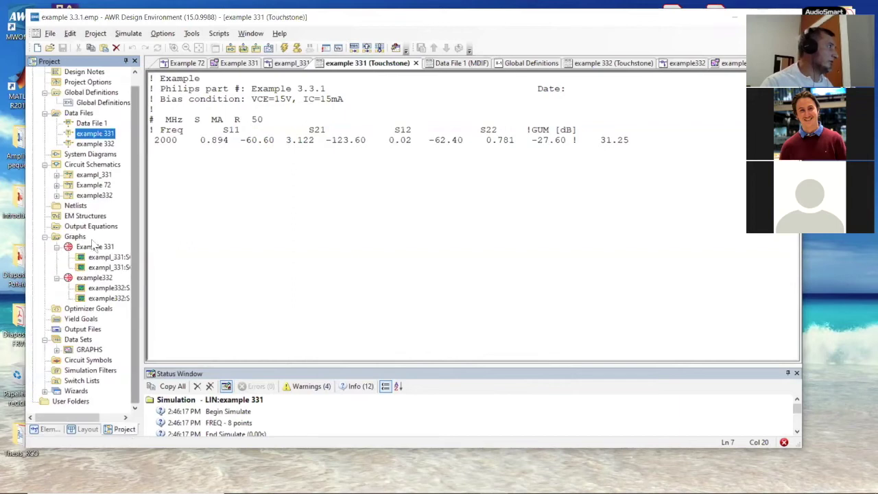
{"action": "left_click", "coordinate": [96, 166]}
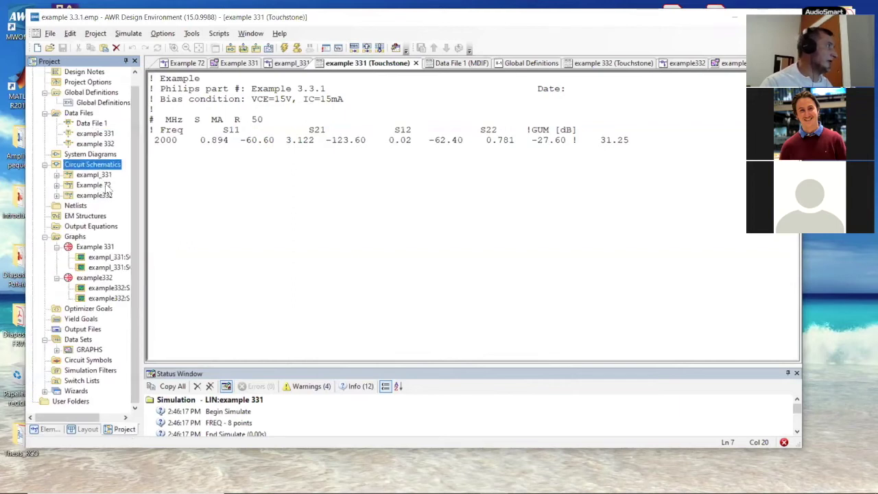
{"action": "double_click", "coordinate": [94, 174]}
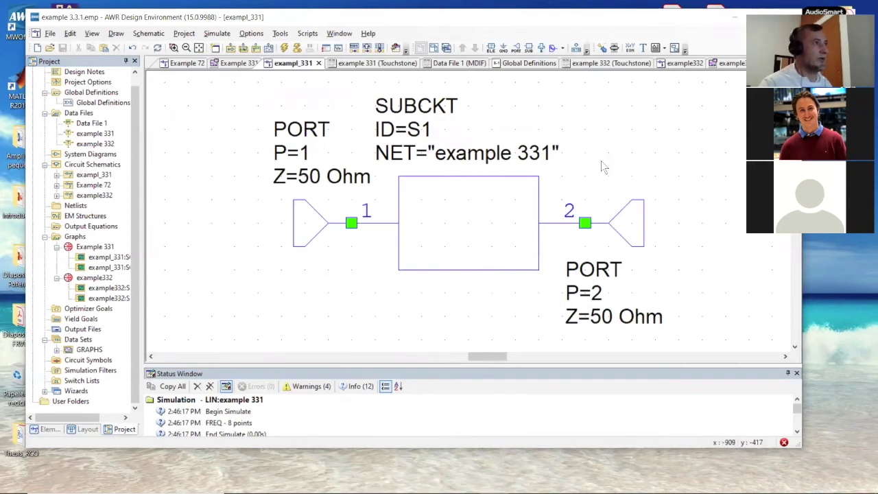
Try placing a second example 331 subcircuit in the exampl_331 schematic
{"action": "left_click", "coordinate": [49, 430]}
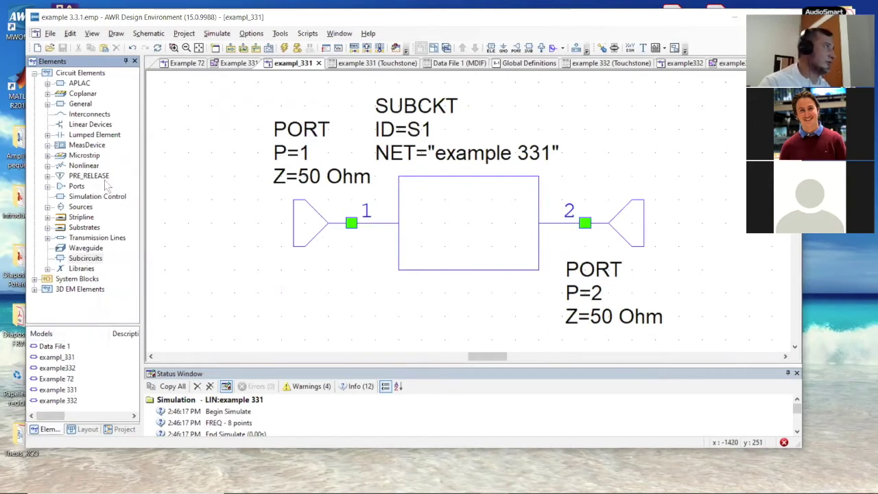
{"action": "left_click", "coordinate": [58, 390]}
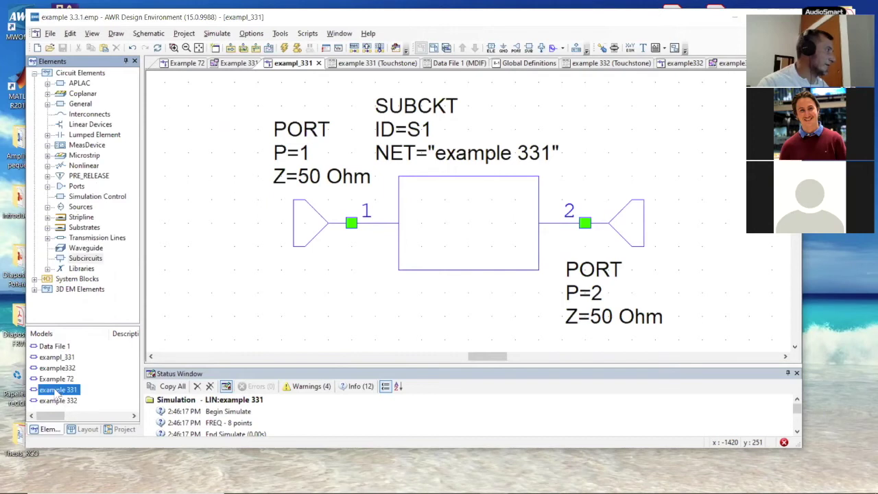
{"action": "left_click_drag", "start_coordinate": [63, 392], "coordinate": [469, 168]}
{"action": "left_click", "coordinate": [469, 168]}
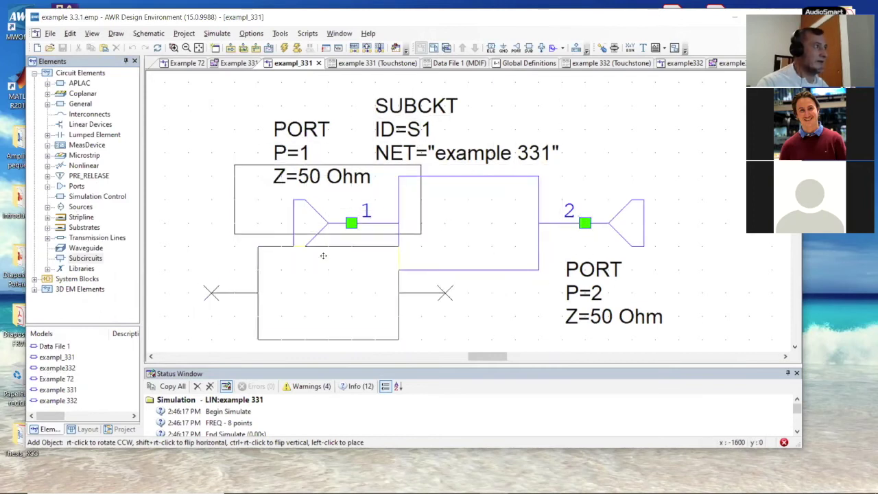
{"action": "left_click", "coordinate": [323, 255]}
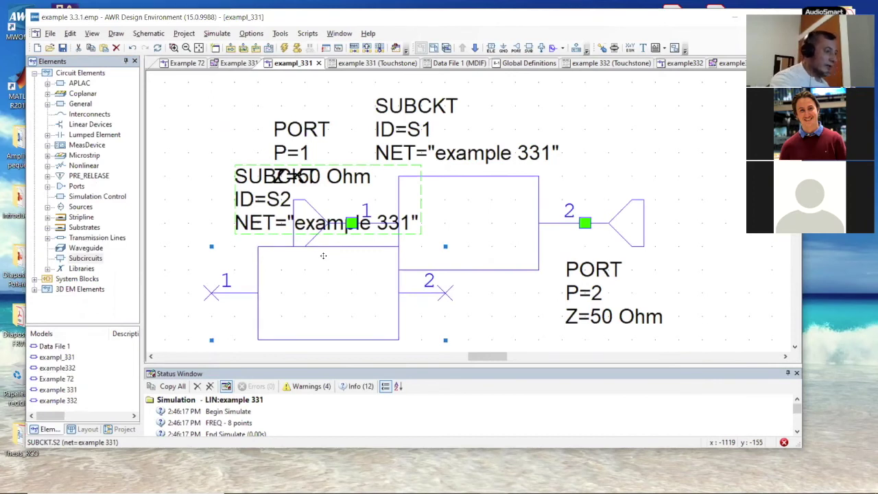
{"action": "key", "text": "Escape"}
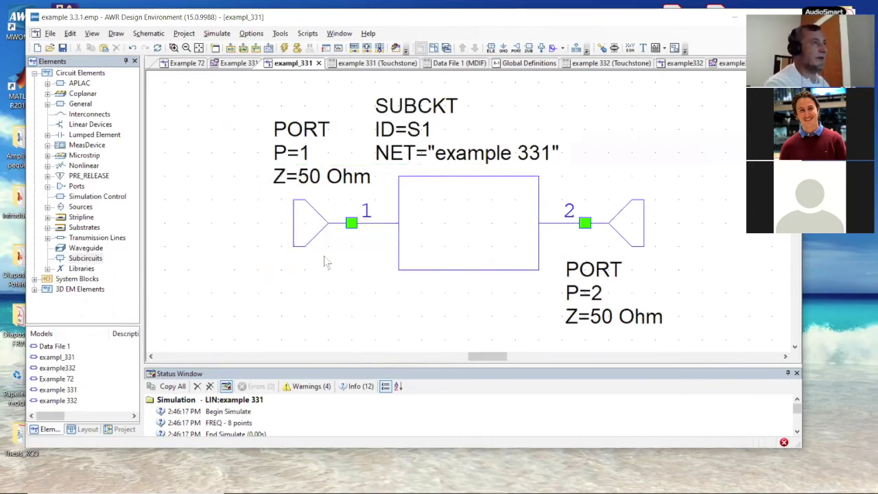
Reopen the example 331 data file, and open the settings of the exampl_331 SCIR1 measurement in the Example 331 graph
{"action": "left_click", "coordinate": [127, 429]}
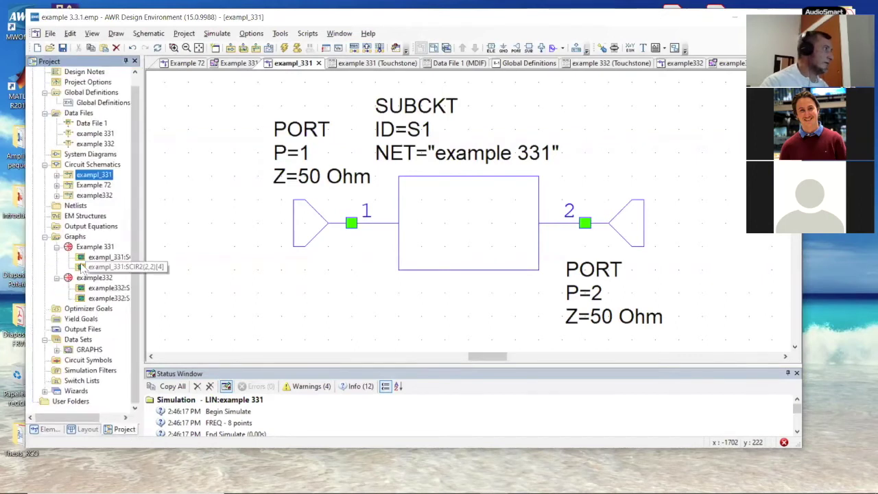
{"action": "double_click", "coordinate": [95, 134]}
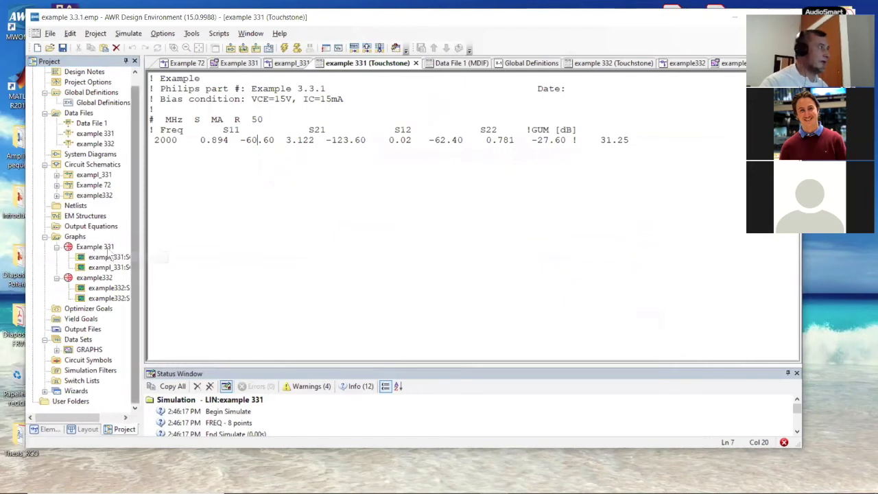
{"action": "left_click", "coordinate": [77, 238]}
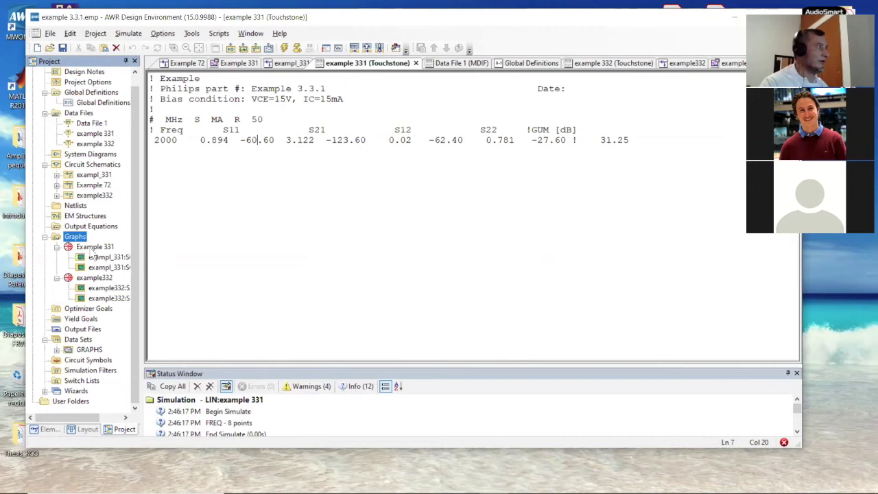
{"action": "right_click", "coordinate": [90, 256]}
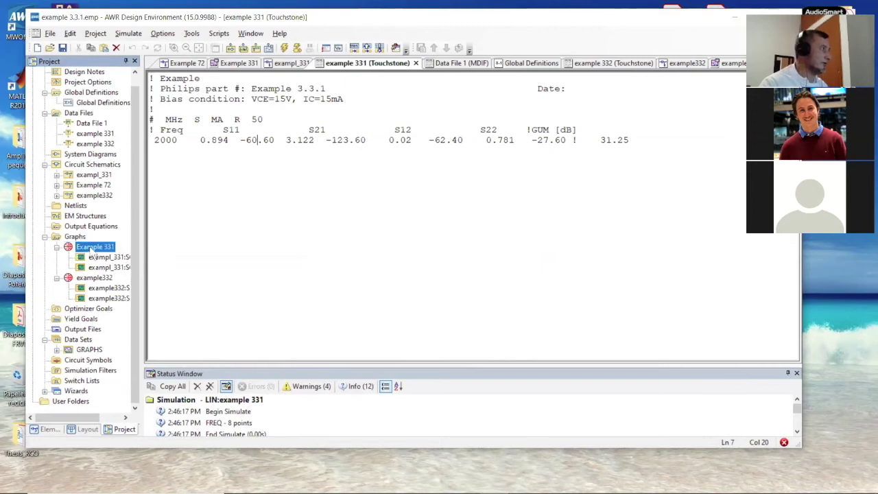
{"action": "key", "text": "Escape"}
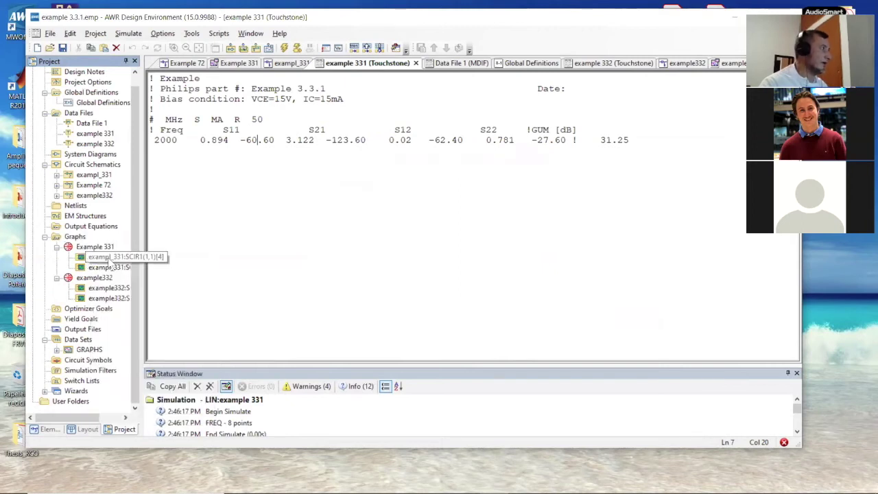
{"action": "double_click", "coordinate": [107, 257]}
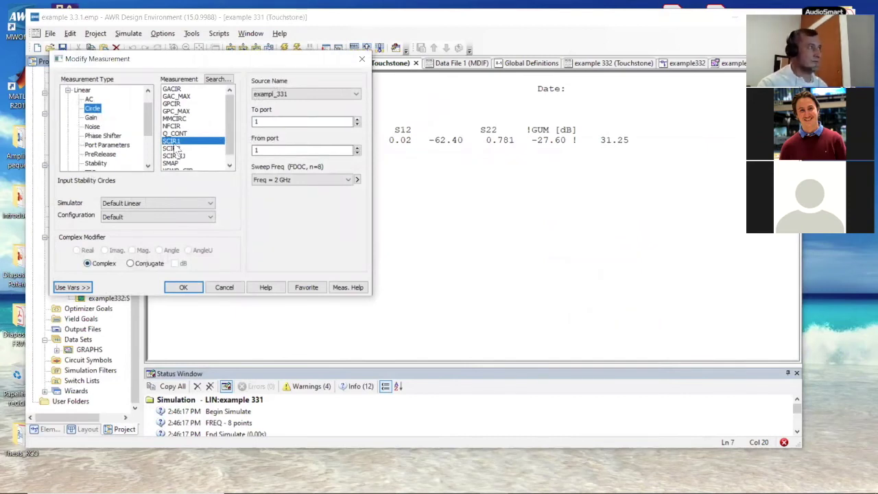
Review the available sources for the SCIR1 measurement, keep exampl_331, and close the settings without saving
{"action": "left_click", "coordinate": [356, 95]}
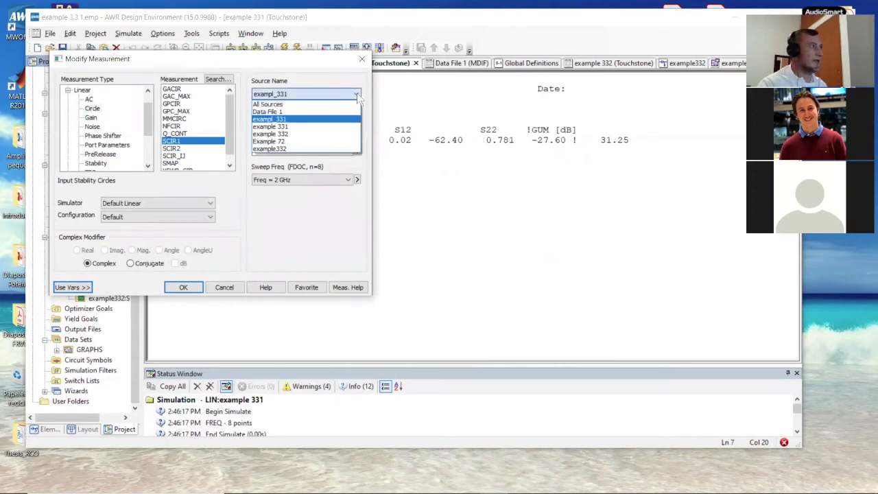
{"action": "left_click", "coordinate": [296, 120]}
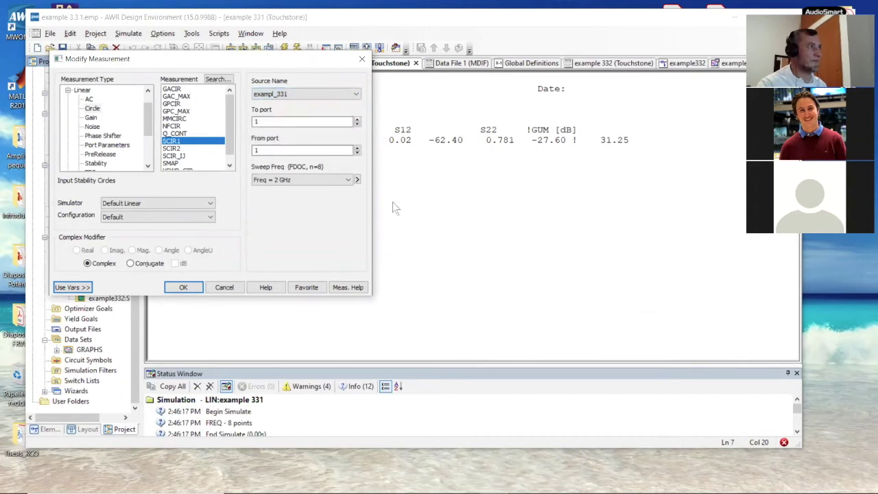
{"action": "left_click", "coordinate": [225, 288]}
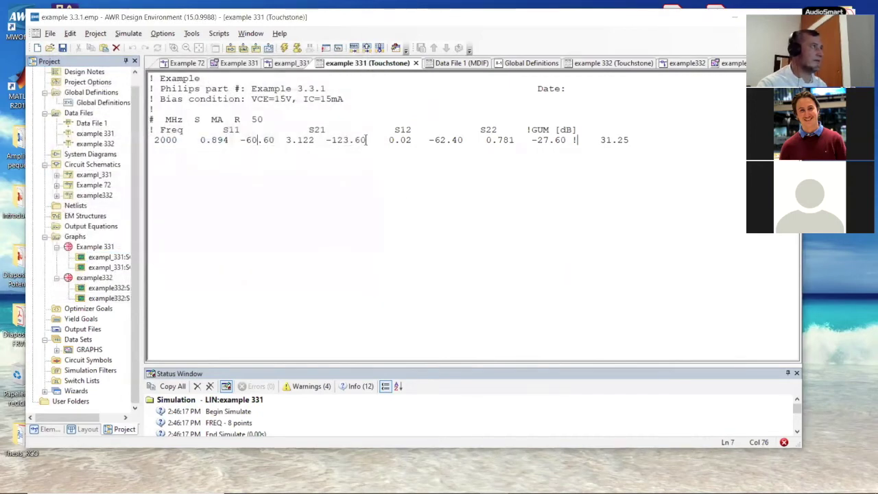
Bring up the exampl_331 schematic and review the source, ports and sweep frequency of the SCIR1 and SCIR2 measurements
{"action": "left_click", "coordinate": [289, 65]}
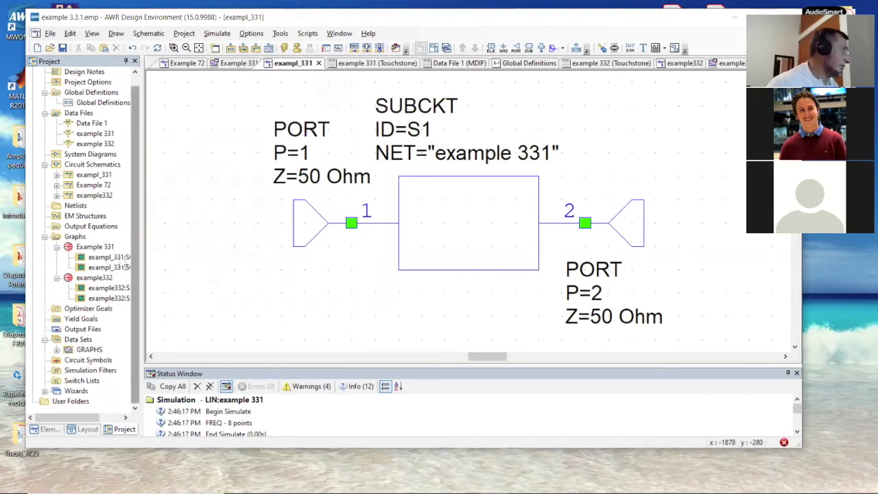
{"action": "double_click", "coordinate": [125, 267]}
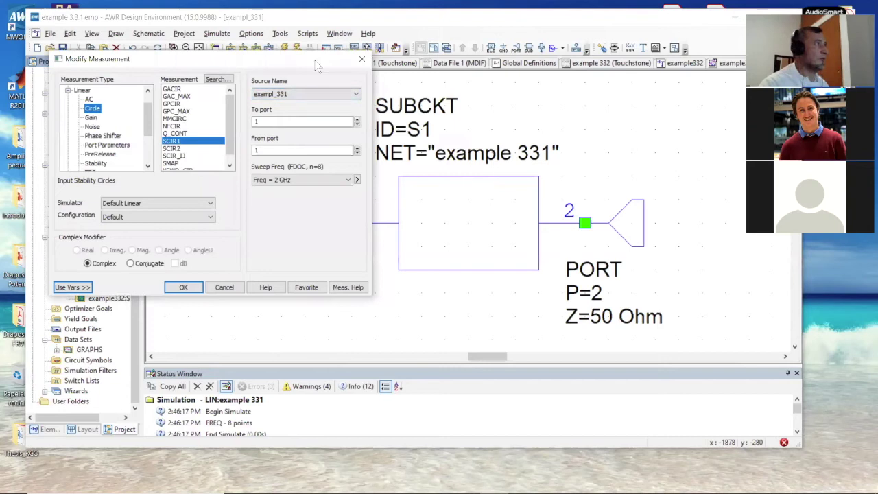
{"action": "left_click_drag", "start_coordinate": [317, 65], "coordinate": [482, 247]}
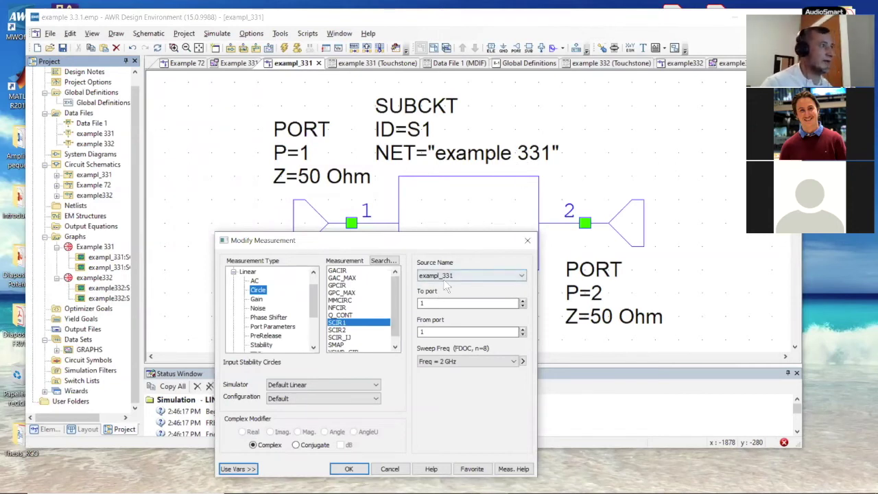
{"action": "left_click", "coordinate": [507, 277]}
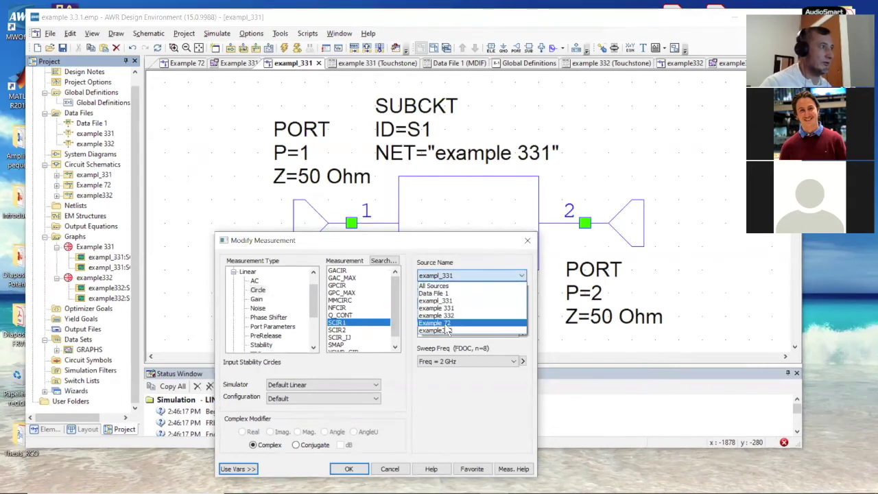
{"action": "left_click", "coordinate": [453, 302]}
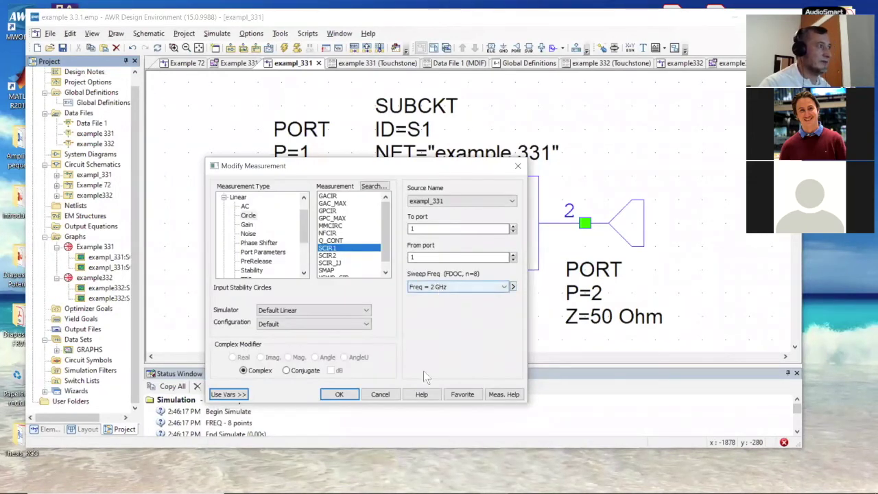
{"action": "left_click", "coordinate": [382, 395]}
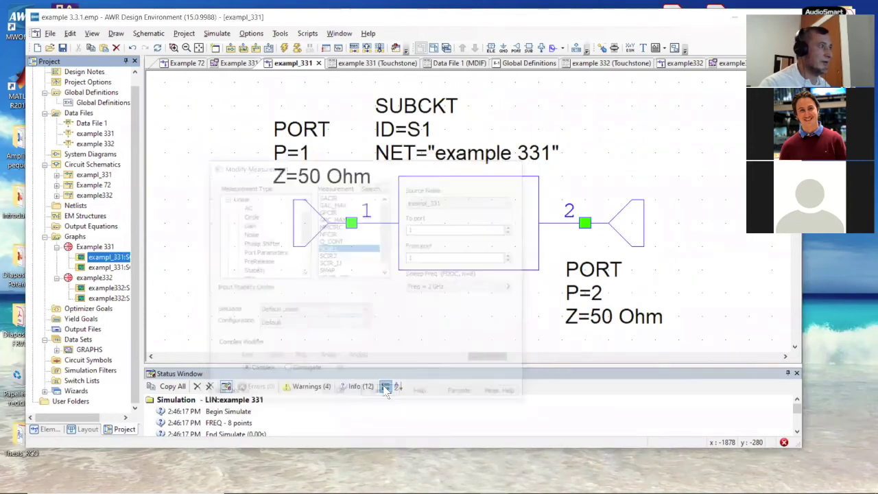
{"action": "double_click", "coordinate": [110, 268]}
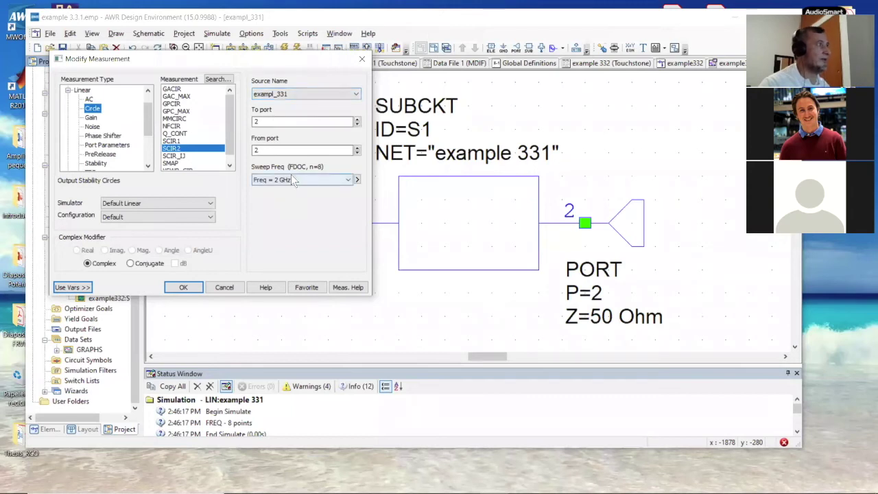
{"action": "left_click", "coordinate": [223, 287]}
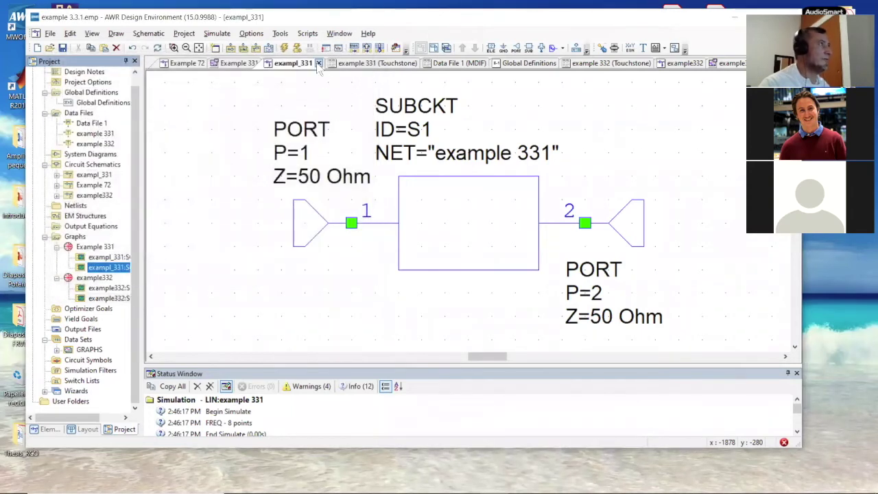
Simulate the project and display the Example 331 Smith chart
{"action": "left_click", "coordinate": [284, 47]}
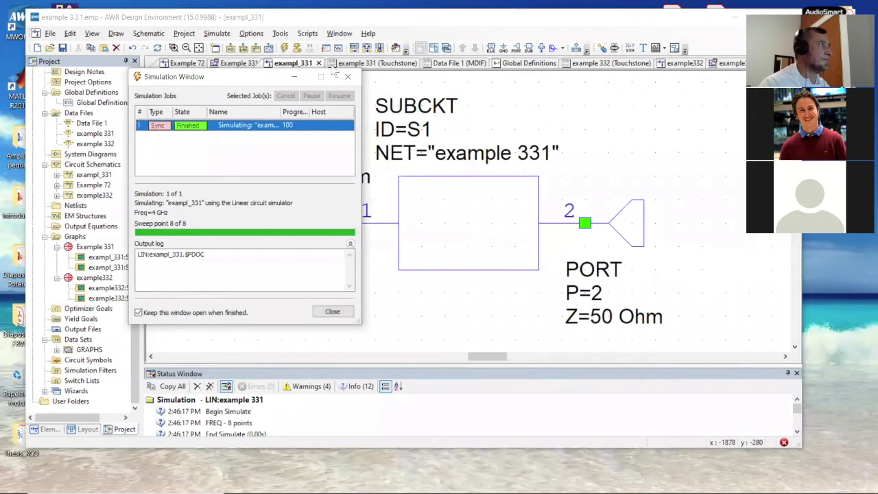
{"action": "left_click", "coordinate": [346, 77]}
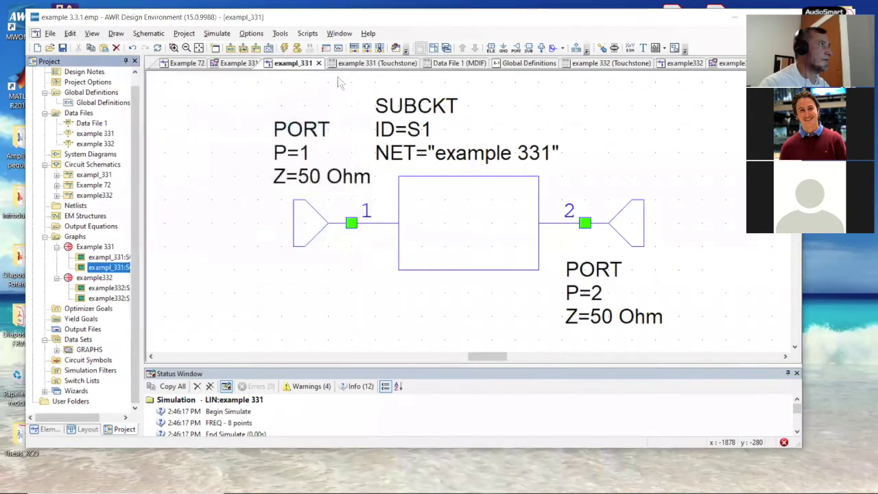
{"action": "left_click", "coordinate": [238, 63]}
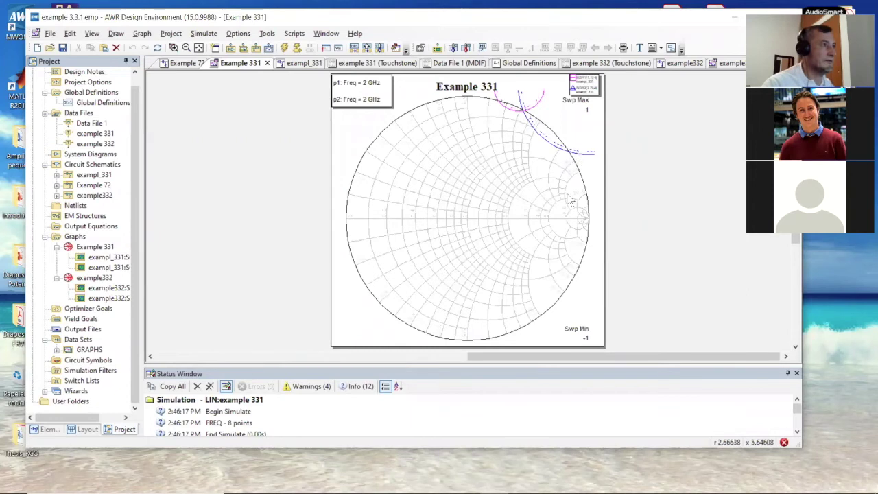
Enlarge the Example 331 graph legend and place it in the lower-left corner of the chart
{"action": "left_click", "coordinate": [592, 82]}
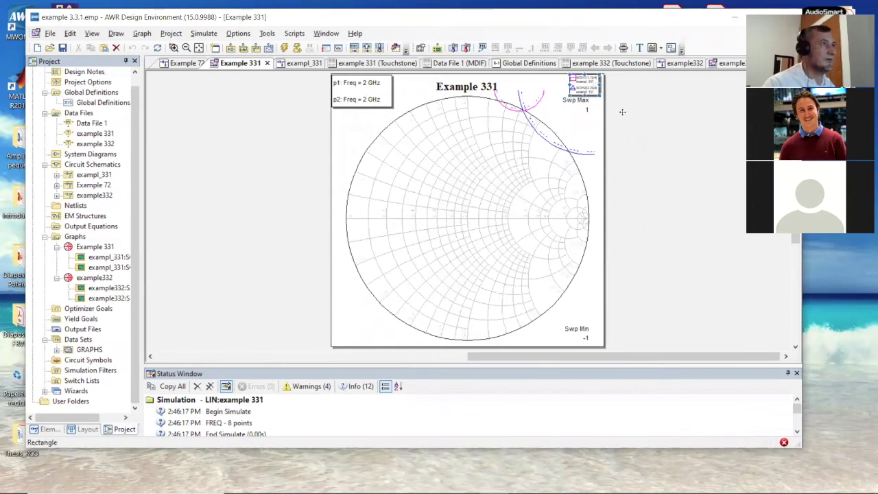
{"action": "left_click_drag", "start_coordinate": [597, 96], "coordinate": [440, 338]}
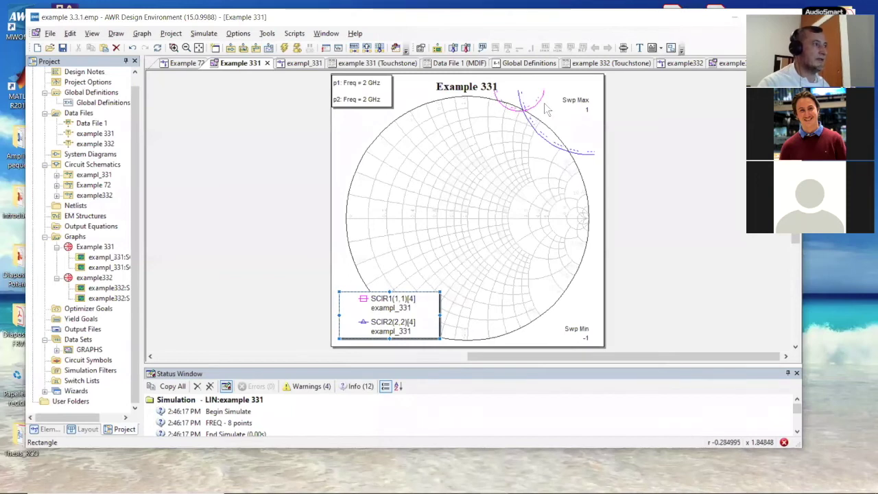
{"action": "left_click", "coordinate": [573, 192]}
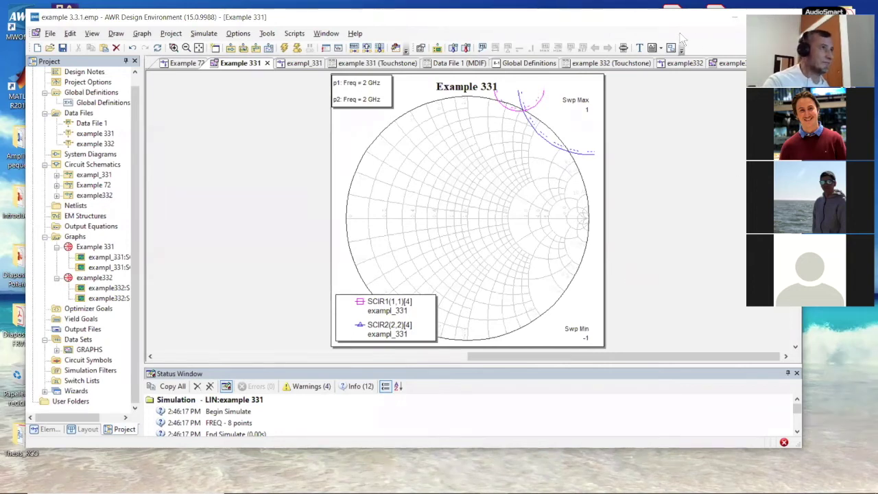
Minimize AWR Design Environment and start Advanced Design System with the preselected product license
{"action": "left_click_drag", "start_coordinate": [738, 17], "coordinate": [682, 60]}
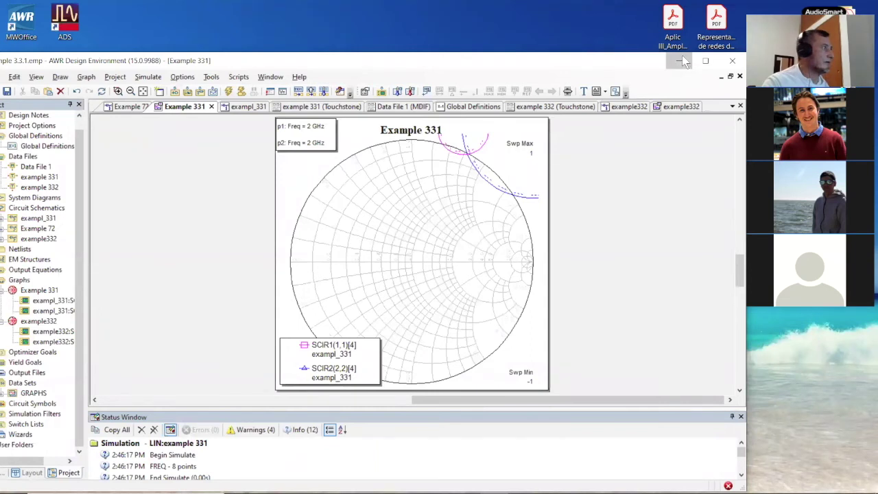
{"action": "left_click", "coordinate": [679, 61]}
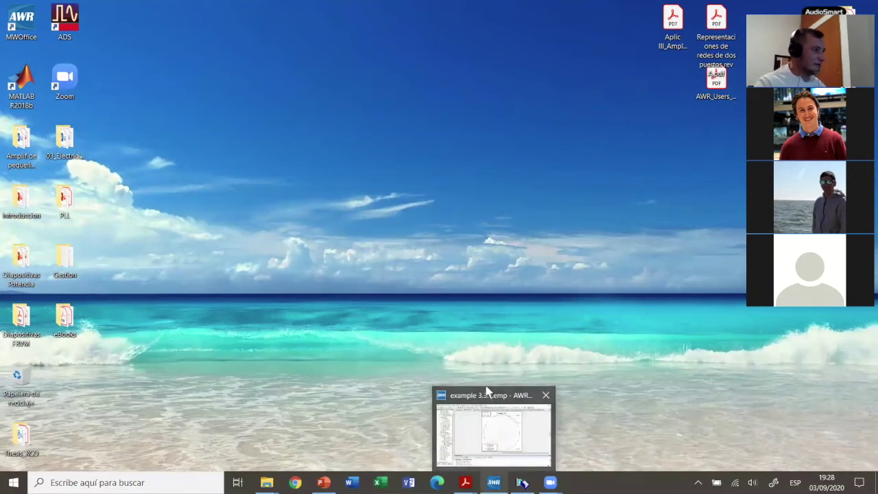
{"action": "double_click", "coordinate": [61, 35]}
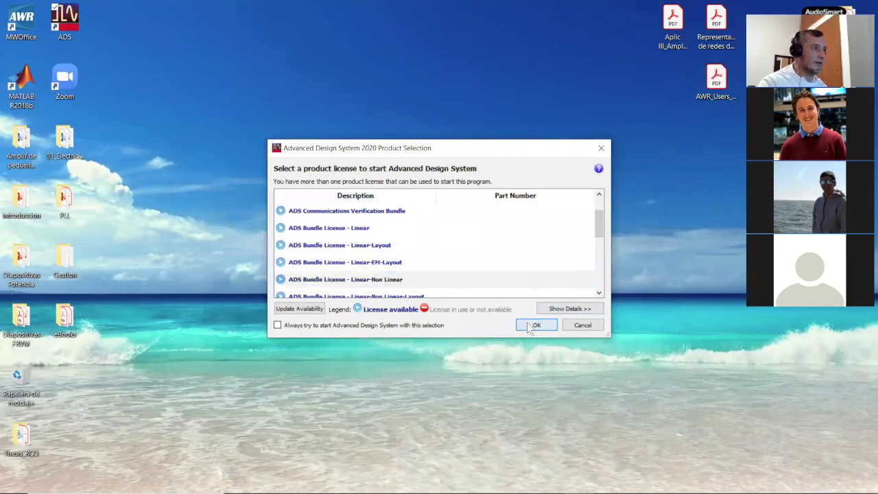
{"action": "left_click", "coordinate": [527, 322]}
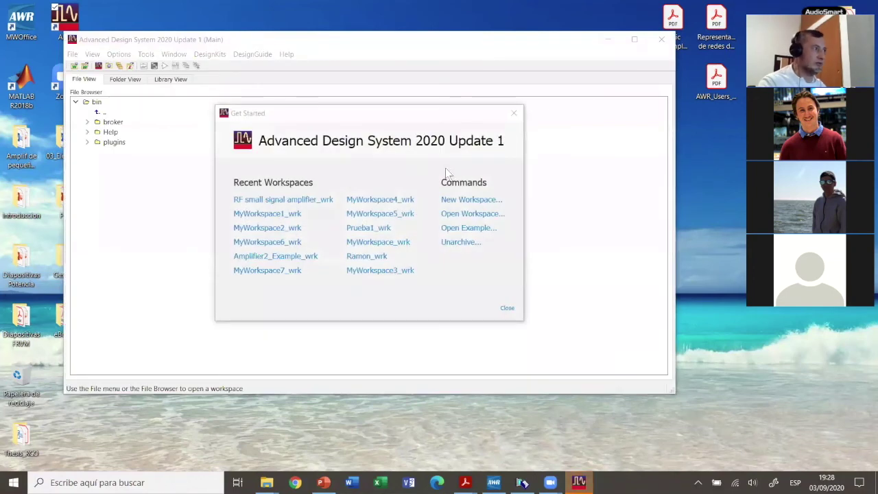
Open the Example 3.3.1 schematic from the RF small signal amplifier_wrk workspace
{"action": "left_click", "coordinate": [288, 200]}
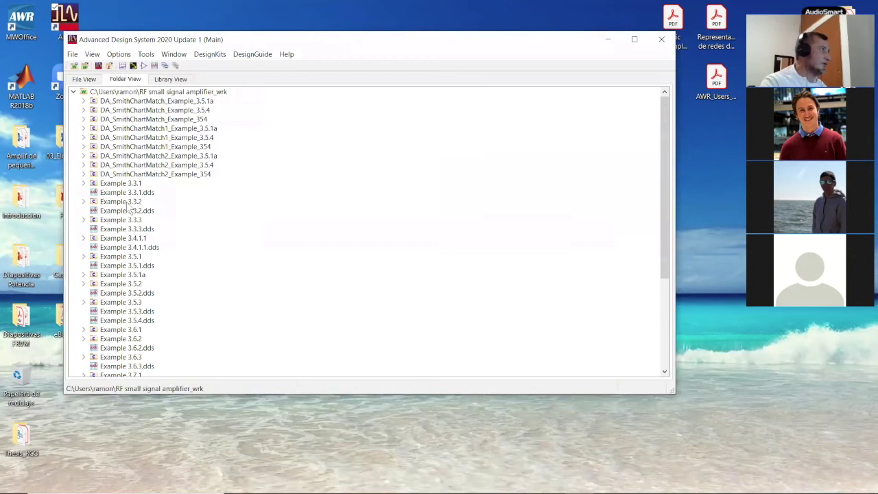
{"action": "left_click", "coordinate": [84, 184]}
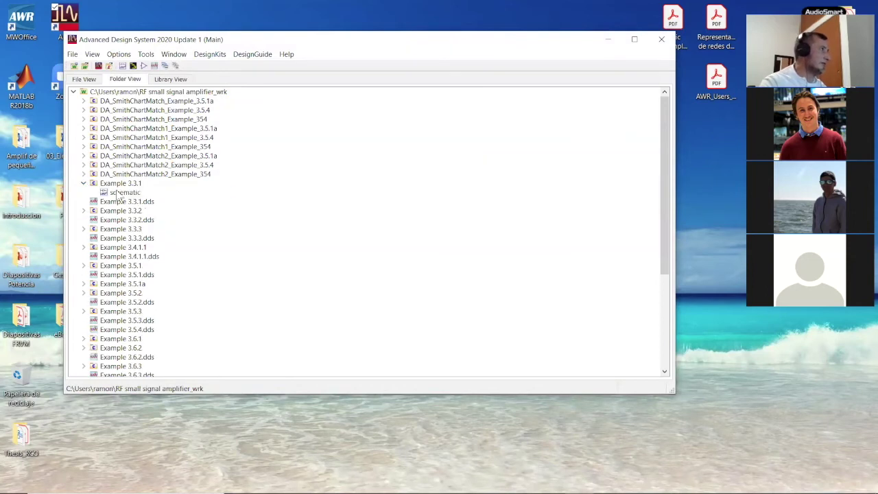
{"action": "left_click", "coordinate": [117, 192]}
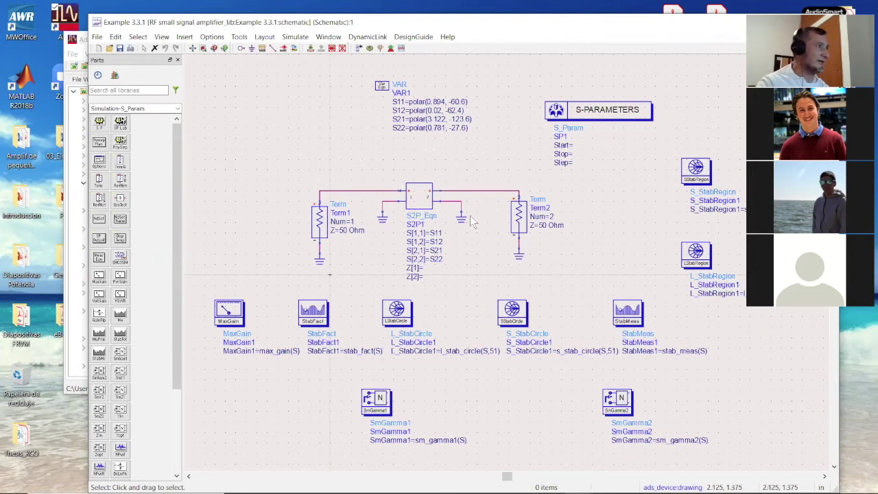
Examine the S[2,1] and S[2,2] parameters of the S2P_Eqn component and close its settings without changes
{"action": "double_click", "coordinate": [432, 214]}
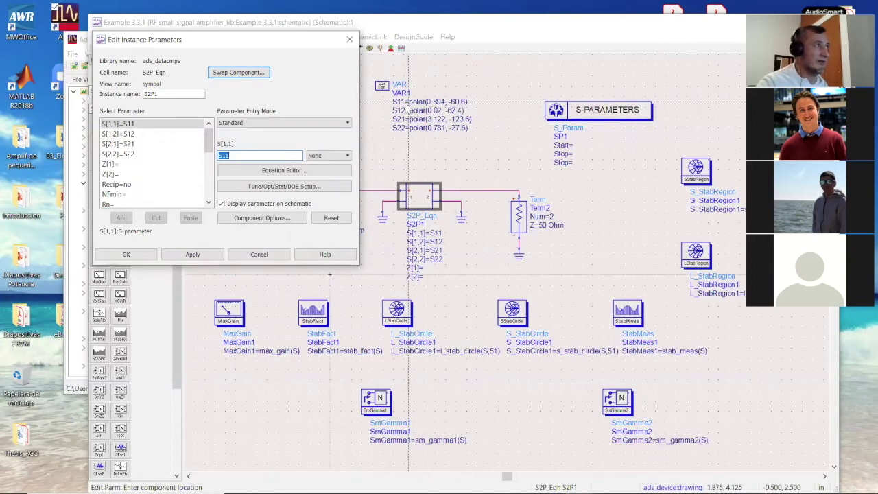
{"action": "left_click", "coordinate": [140, 146]}
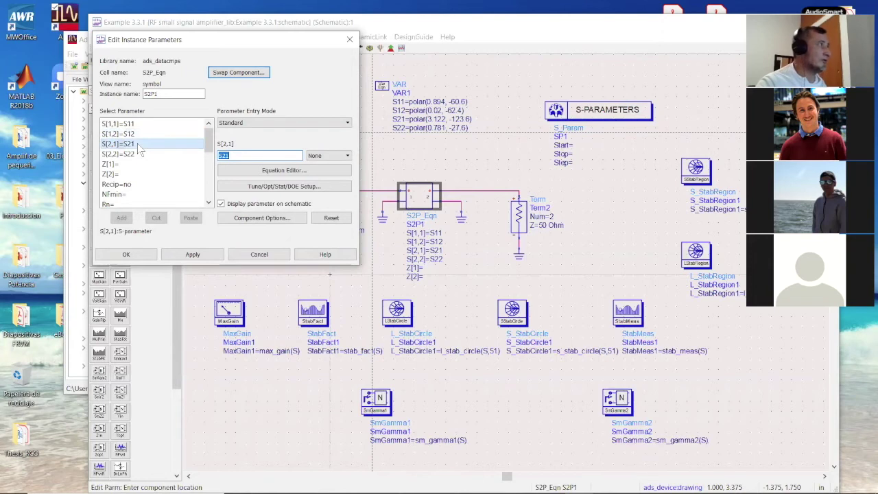
{"action": "left_click", "coordinate": [139, 153]}
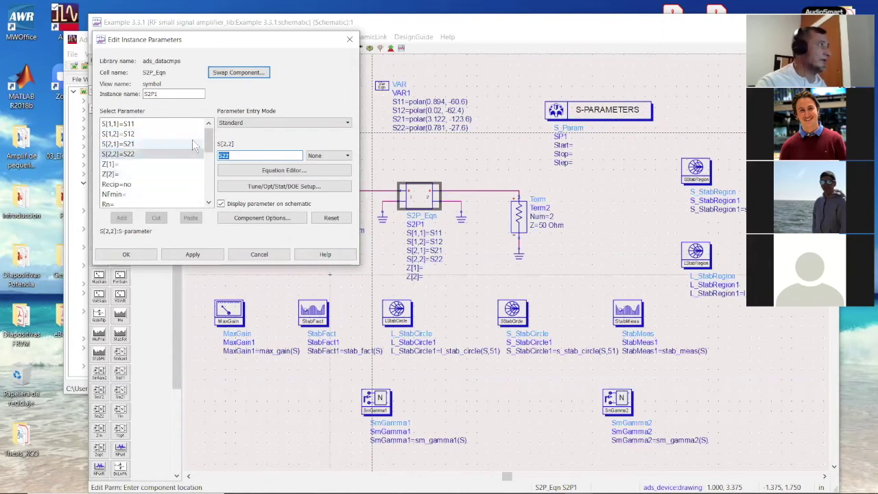
{"action": "mouse_move", "coordinate": [210, 141]}
{"action": "left_mouse_down"}
{"action": "mouse_move", "coordinate": [210, 152]}
{"action": "mouse_move", "coordinate": [210, 140]}
{"action": "left_mouse_up"}
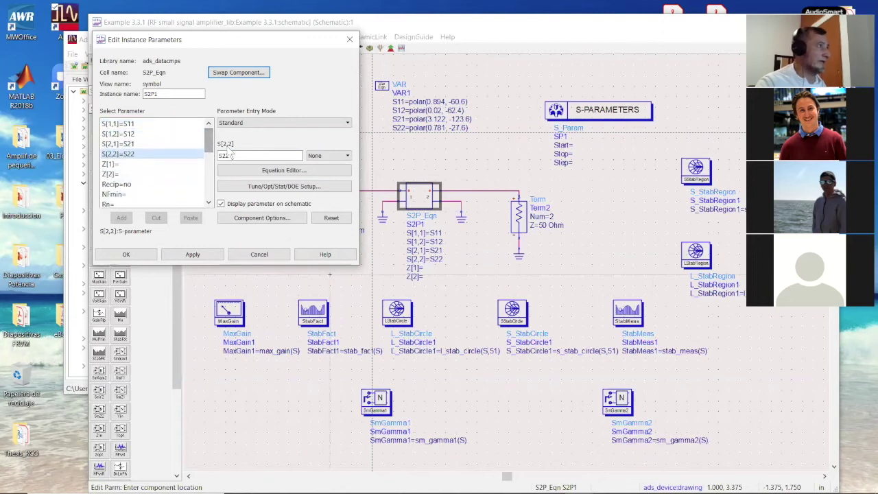
{"action": "left_click", "coordinate": [266, 252]}
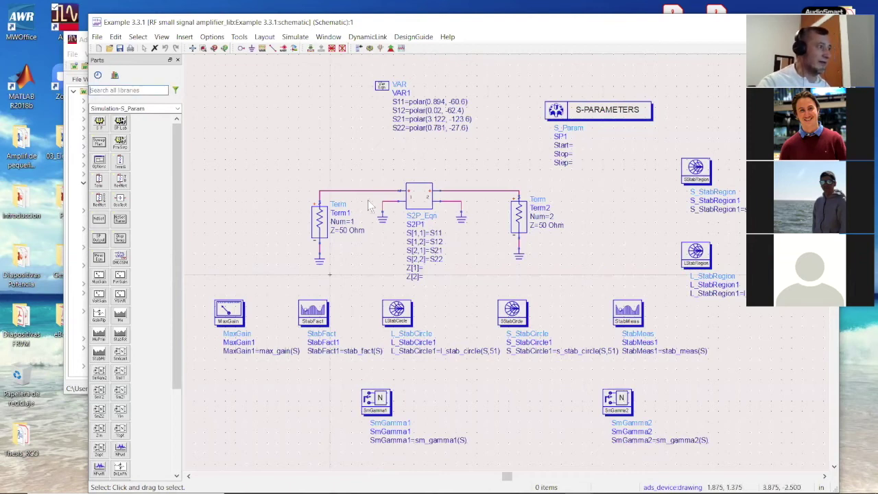
Try deleting the SmGamma1 and SmGamma2 components from the schematic, and undo both deletions
{"action": "left_click", "coordinate": [370, 402]}
{"action": "key", "text": "Delete"}
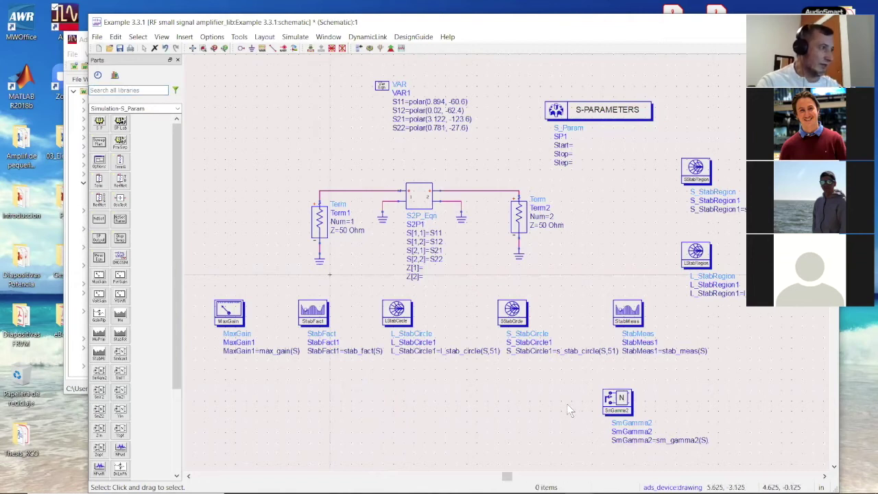
{"action": "left_click", "coordinate": [607, 397]}
{"action": "key", "text": "Delete"}
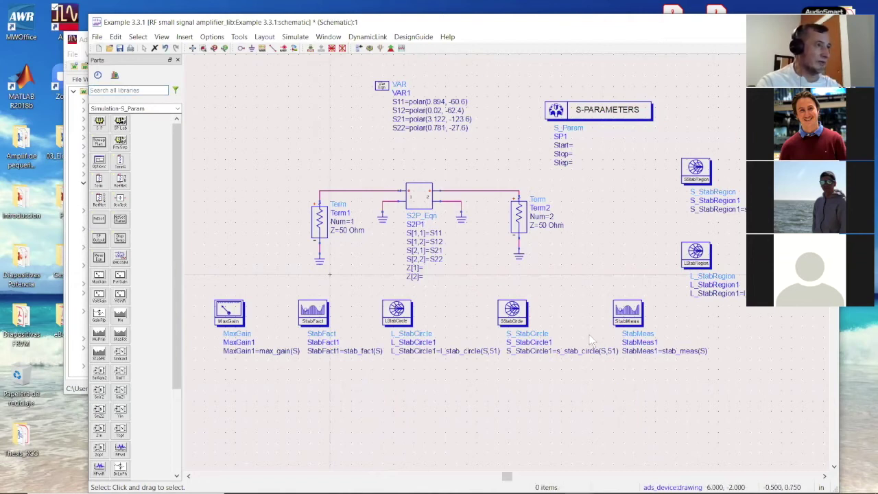
{"action": "left_click", "coordinate": [650, 330]}
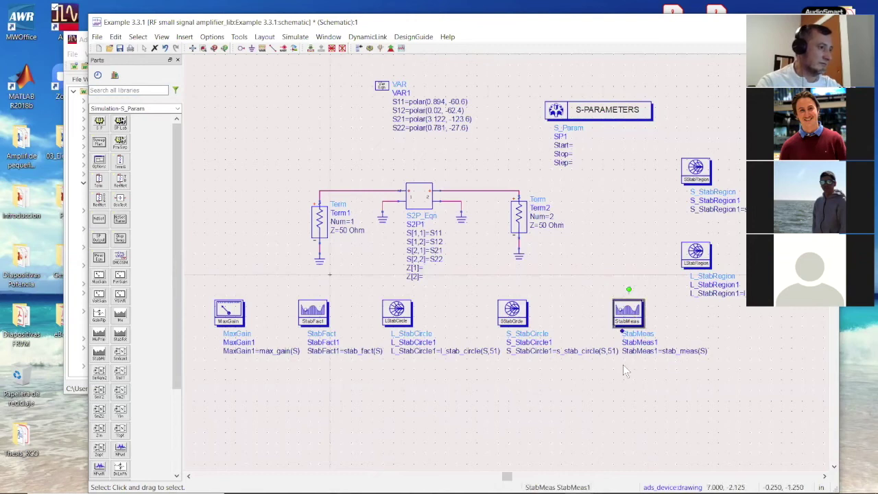
{"action": "left_click", "coordinate": [586, 395]}
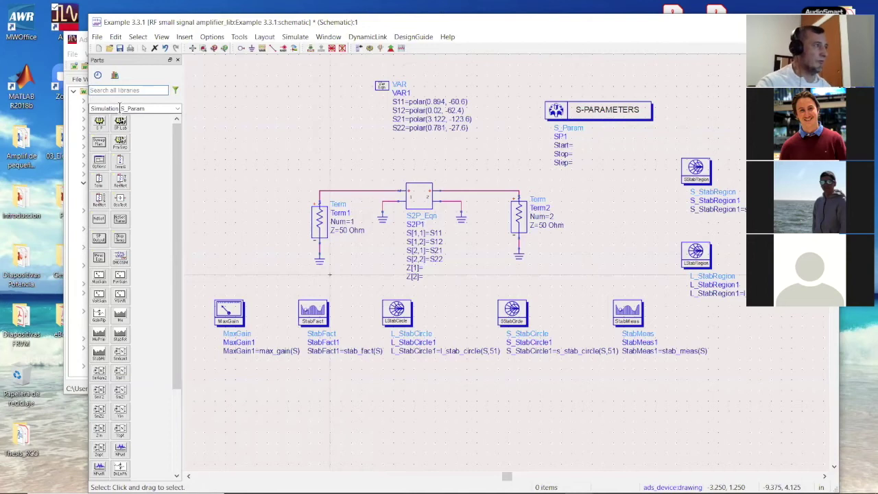
{"action": "left_click", "coordinate": [165, 48]}
{"action": "left_click", "coordinate": [166, 48]}
Search the parts library for "stab"
{"action": "left_click", "coordinate": [255, 210]}
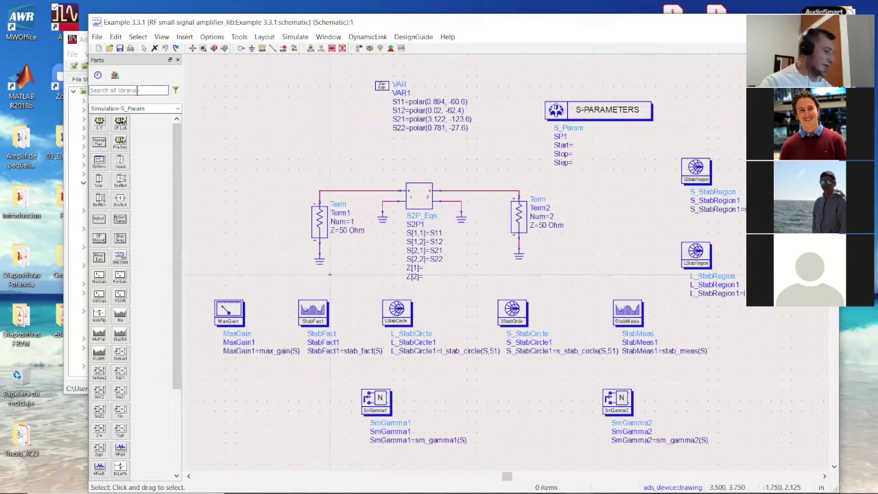
{"action": "type", "text": "sta"}
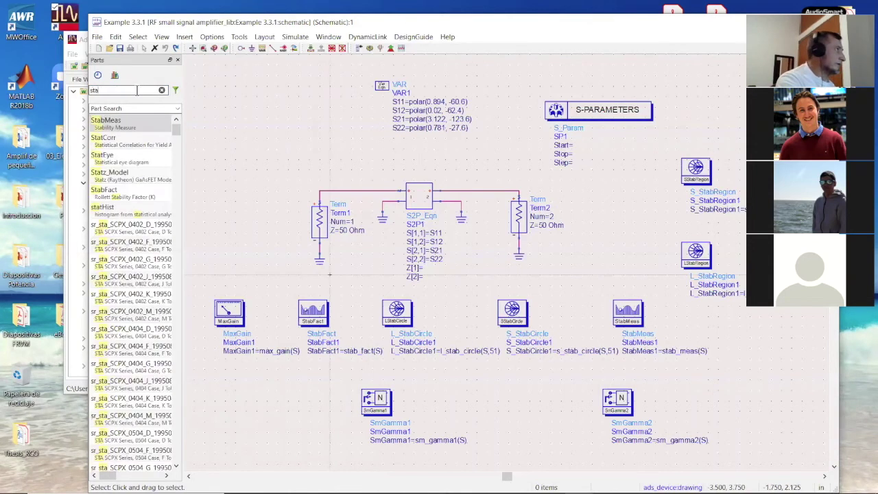
{"action": "type", "text": "b"}
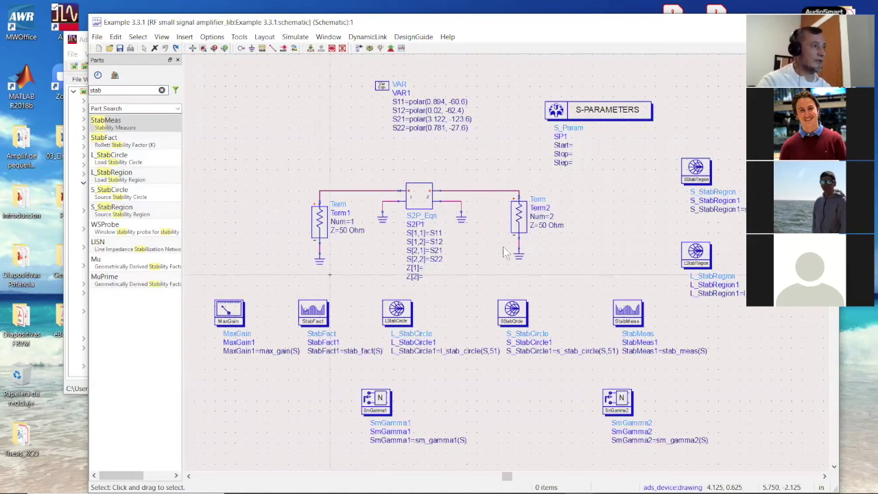
Check the SP1 frequency settings without changing them, and simulate the schematic to bring up its data display
{"action": "double_click", "coordinate": [629, 120]}
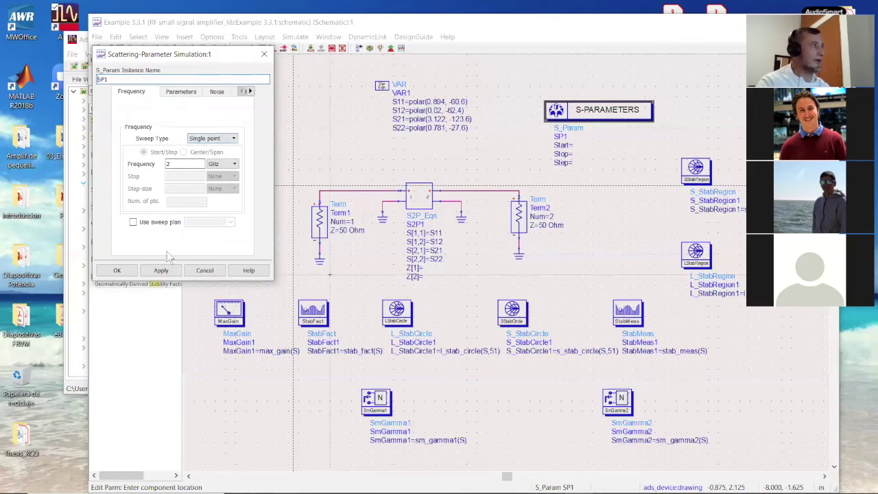
{"action": "left_click", "coordinate": [205, 270]}
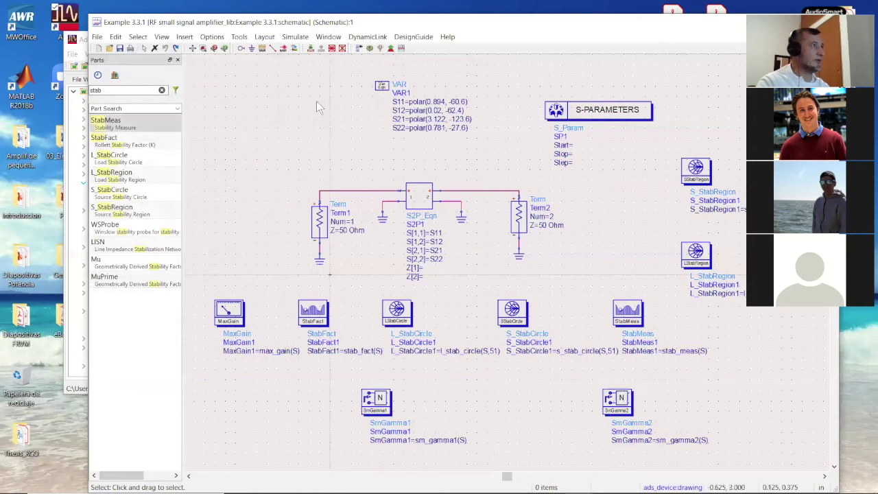
{"action": "left_click", "coordinate": [370, 49]}
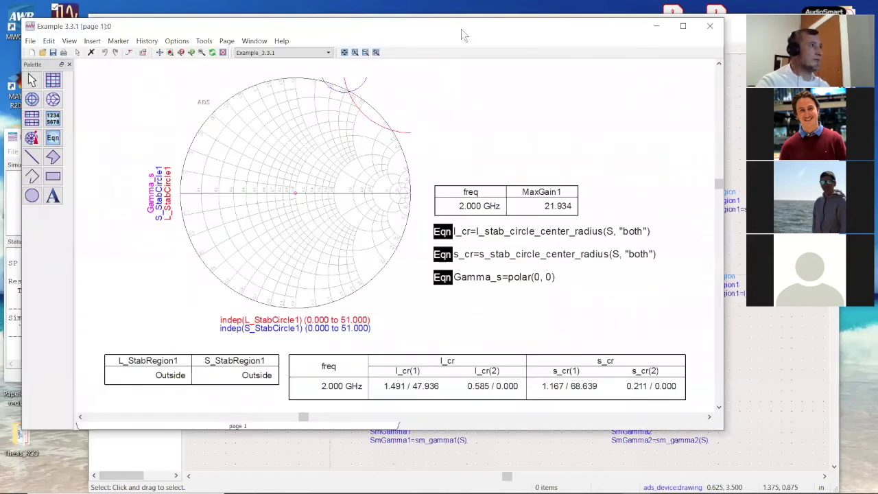
{"action": "left_click_drag", "start_coordinate": [477, 31], "coordinate": [508, 32]}
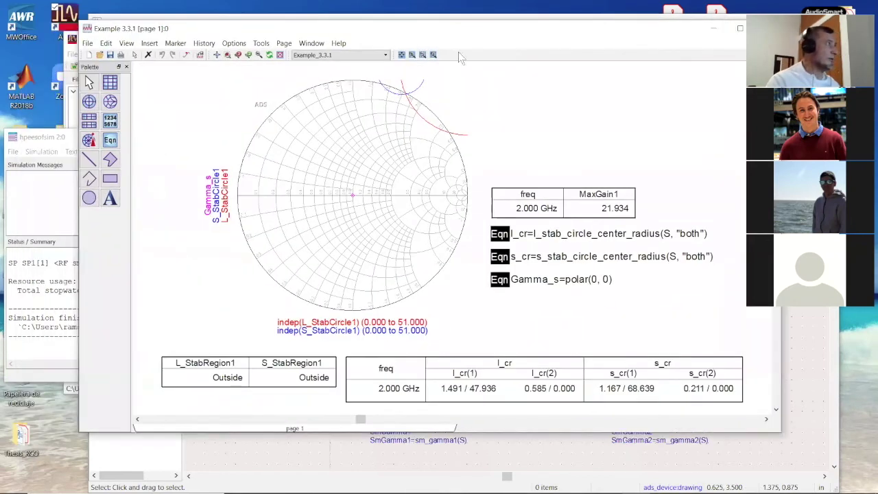
Remove the Gamma_s trace from the Smith chart, leaving the two stability circle traces
{"action": "left_click", "coordinate": [112, 102]}
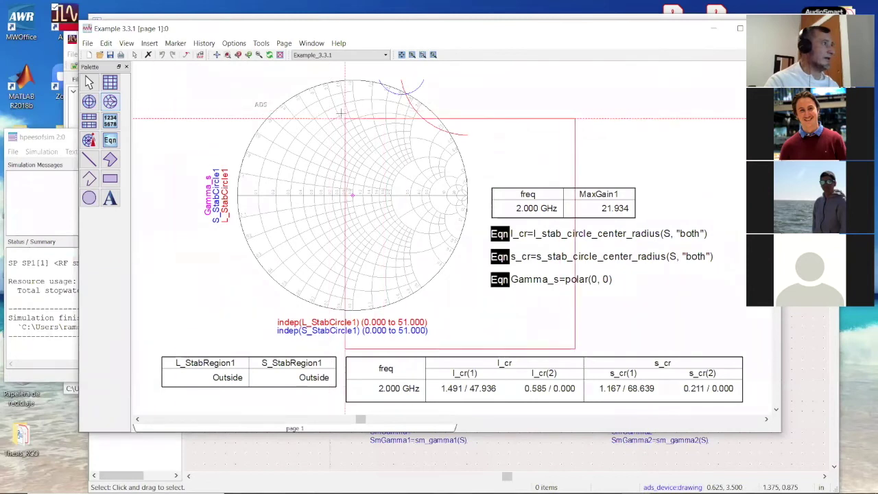
{"action": "key", "text": "Escape"}
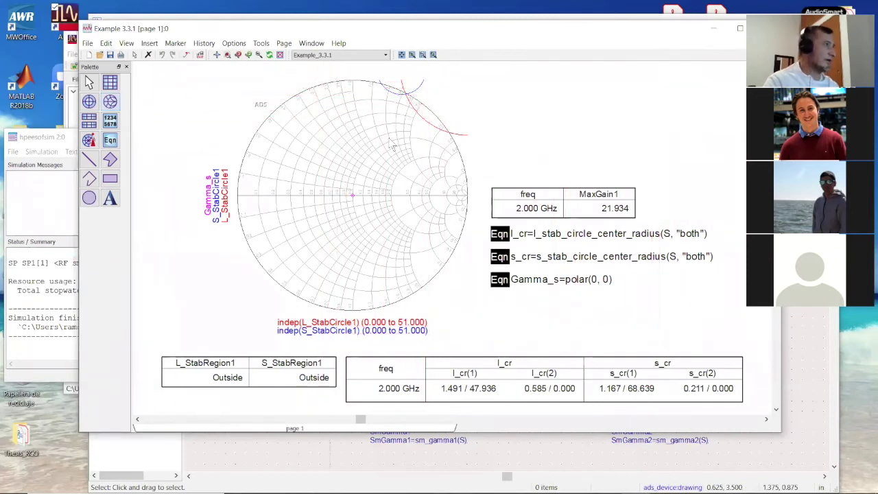
{"action": "double_click", "coordinate": [375, 152]}
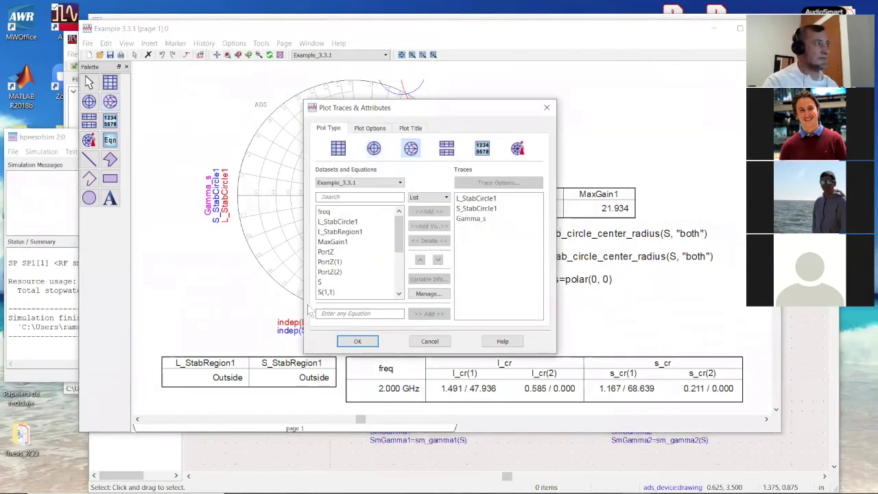
{"action": "mouse_move", "coordinate": [398, 230]}
{"action": "left_mouse_down"}
{"action": "mouse_move", "coordinate": [392, 261]}
{"action": "mouse_move", "coordinate": [397, 217]}
{"action": "left_mouse_up"}
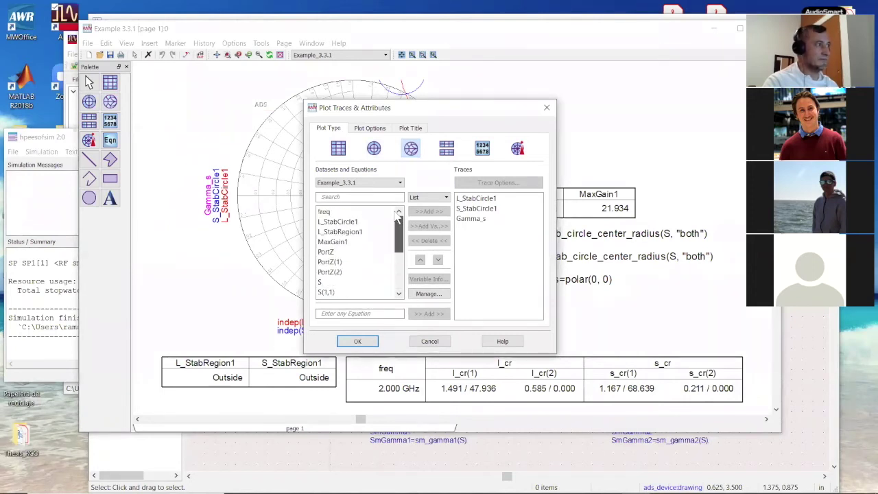
{"action": "left_click", "coordinate": [463, 218]}
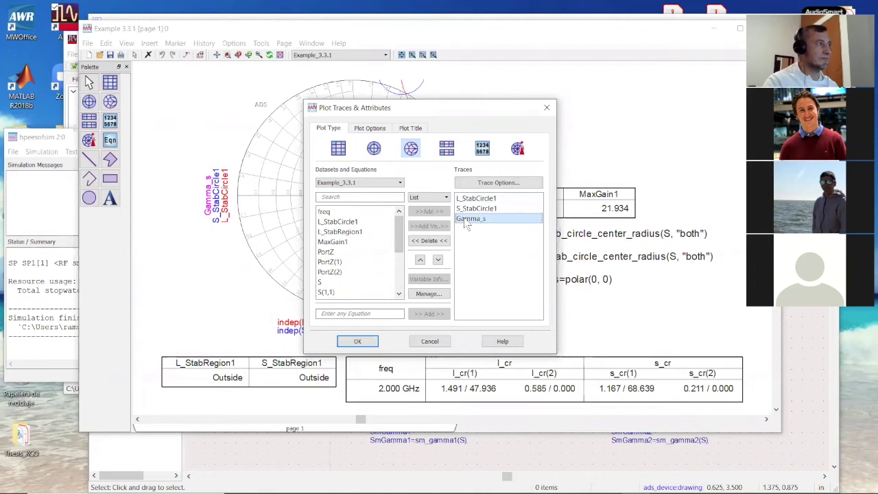
{"action": "left_click", "coordinate": [432, 241]}
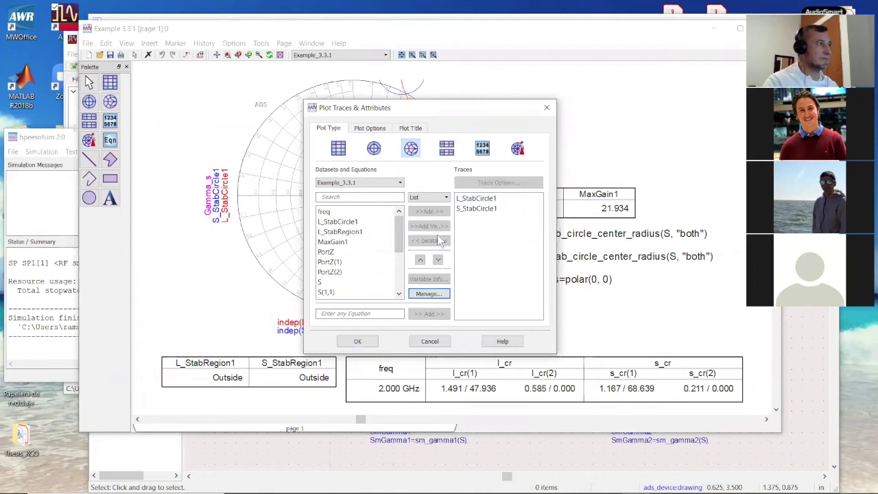
{"action": "left_click", "coordinate": [358, 343]}
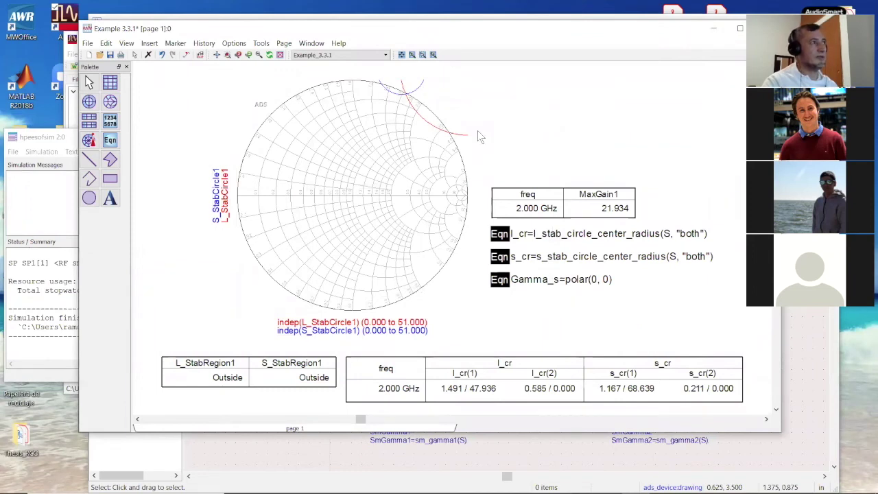
Inspect the traces assigned to the Smith chart and close its settings without changes
{"action": "double_click", "coordinate": [365, 199]}
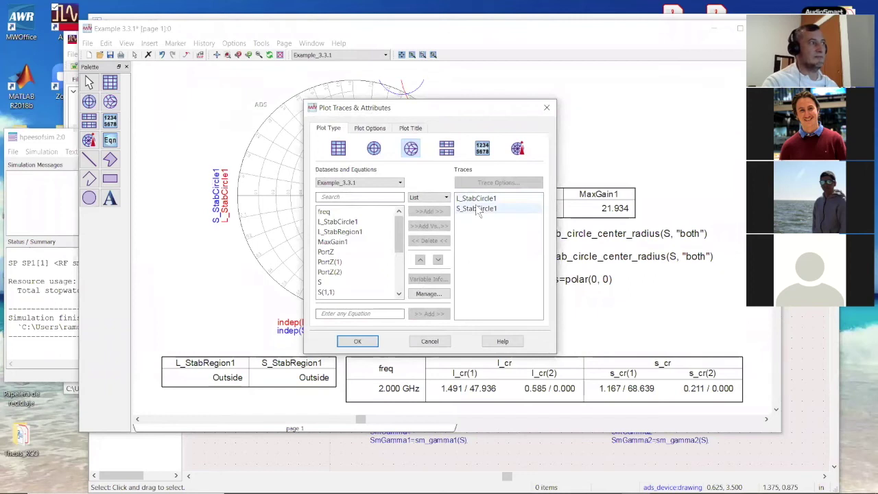
{"action": "mouse_move", "coordinate": [401, 227]}
{"action": "left_mouse_down"}
{"action": "mouse_move", "coordinate": [400, 274]}
{"action": "mouse_move", "coordinate": [399, 230]}
{"action": "left_mouse_up"}
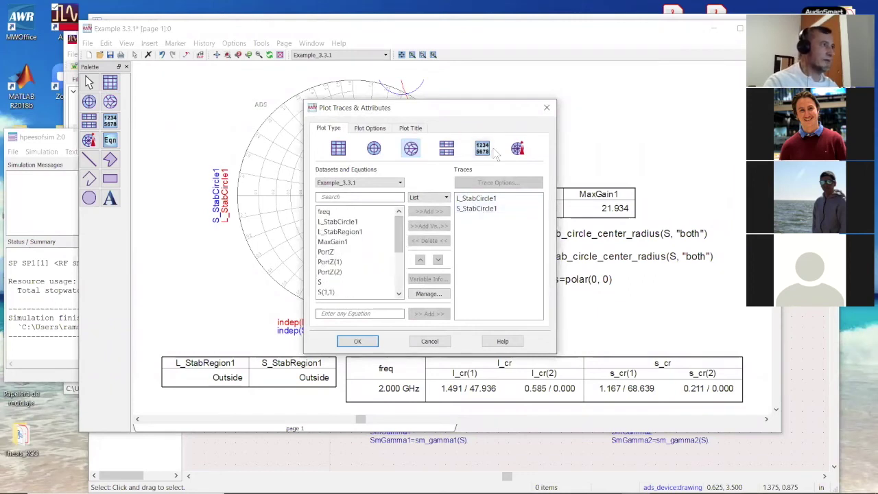
{"action": "left_click", "coordinate": [547, 108]}
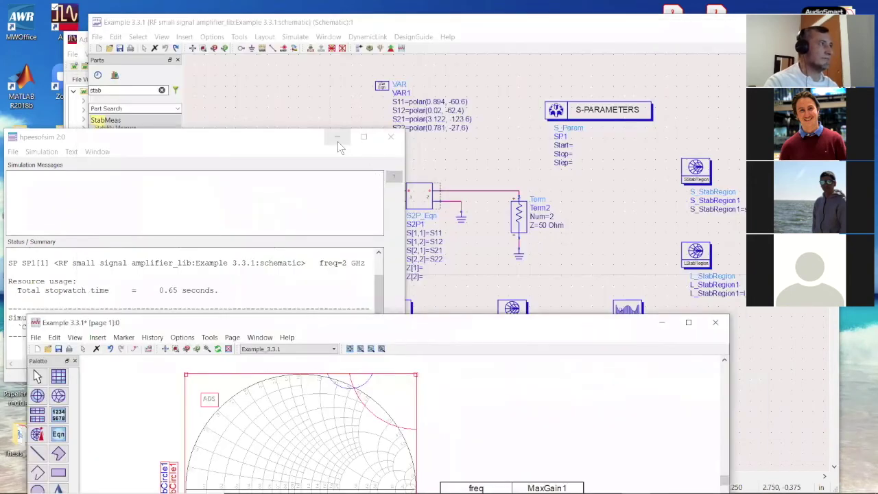
Minimize the hpeesofsim simulation status window and move the Example 3.3.1 data display back up into full view
{"action": "left_click", "coordinate": [337, 137]}
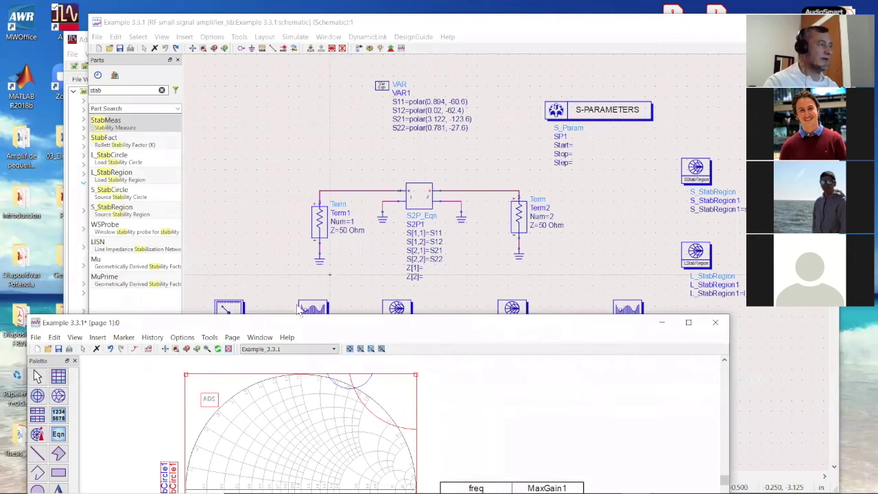
{"action": "left_click_drag", "start_coordinate": [383, 321], "coordinate": [385, 317]}
{"action": "double_click", "coordinate": [385, 317]}
Browse the Example_3.3.1 dataset variables available for the Smith chart and cancel without adding any trace
{"action": "double_click", "coordinate": [429, 219]}
{"action": "left_click_drag", "start_coordinate": [400, 230], "coordinate": [411, 248]}
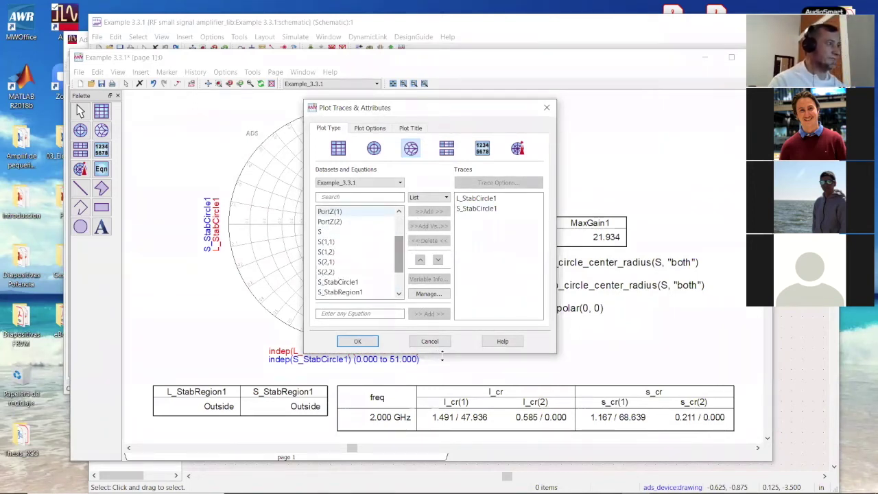
{"action": "left_click", "coordinate": [431, 341]}
{"action": "left_click", "coordinate": [522, 354]}
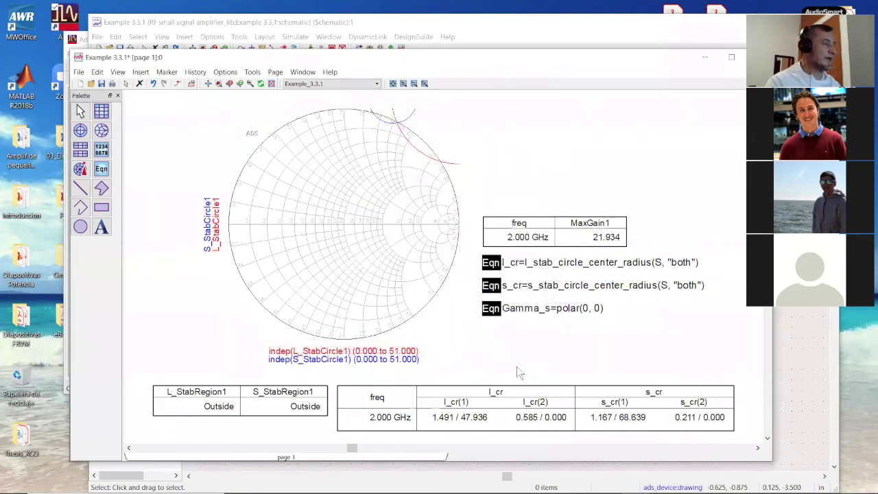
Highlight the l_stab_circle_center_radius function in the l_cr equation and open a blank equation entry above the MaxGain1 table
{"action": "left_click", "coordinate": [602, 268]}
{"action": "double_click", "coordinate": [601, 268]}
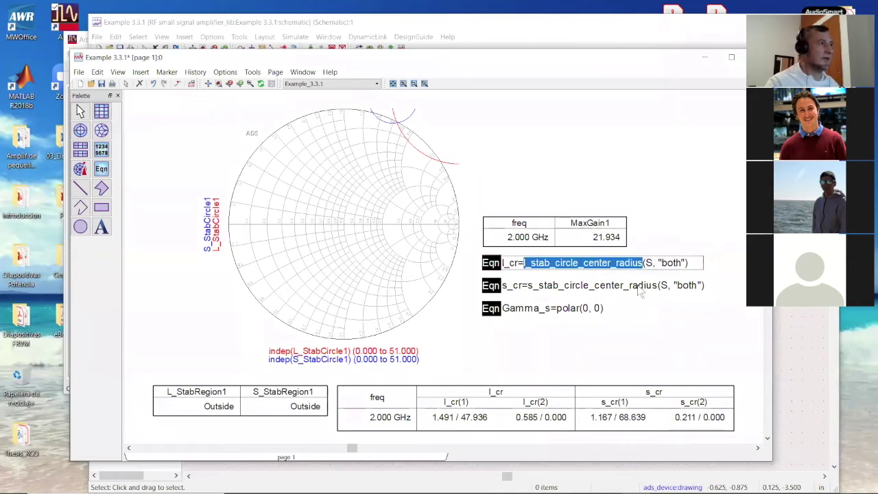
{"action": "left_click", "coordinate": [101, 170]}
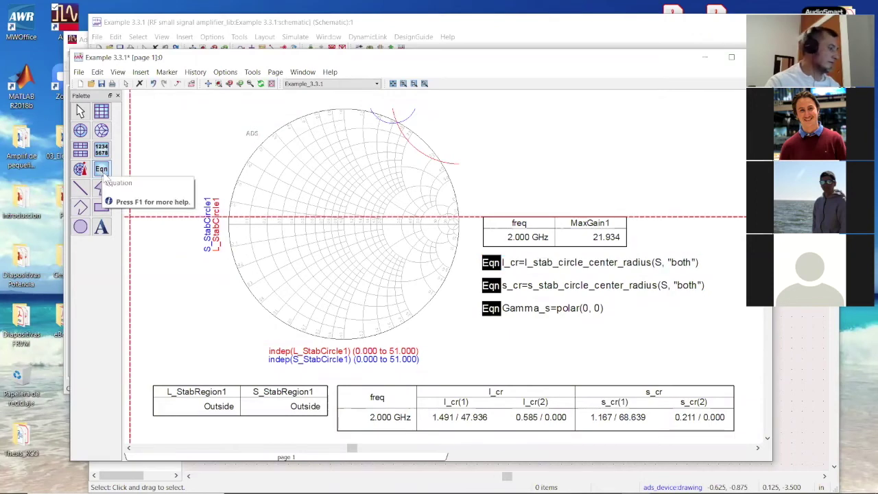
{"action": "key", "text": "Escape"}
{"action": "left_click", "coordinate": [101, 170]}
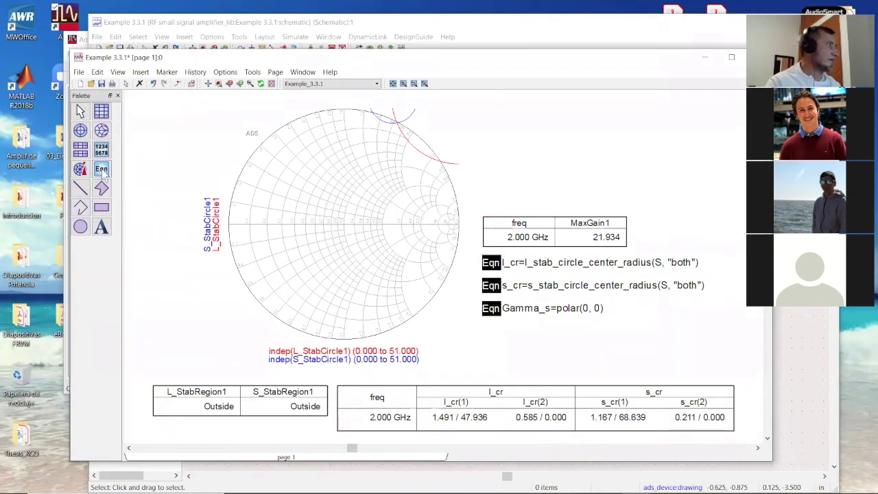
{"action": "left_click", "coordinate": [583, 115]}
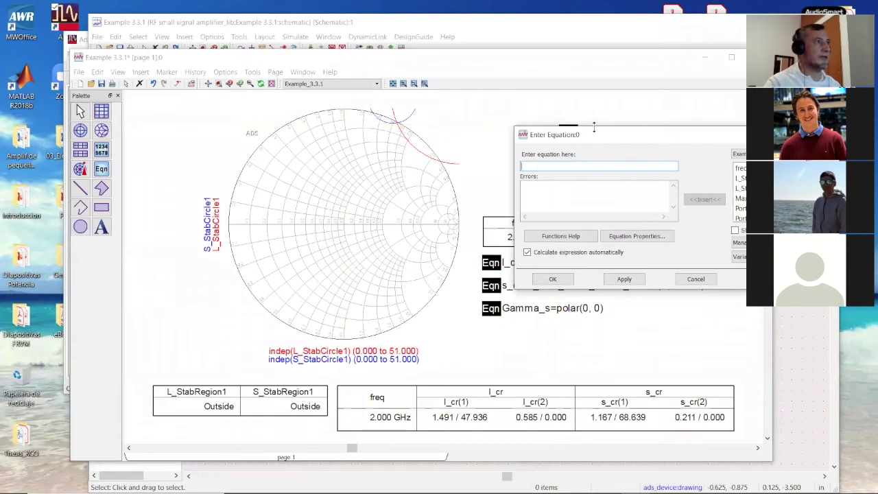
{"action": "left_click_drag", "start_coordinate": [593, 135], "coordinate": [459, 135]}
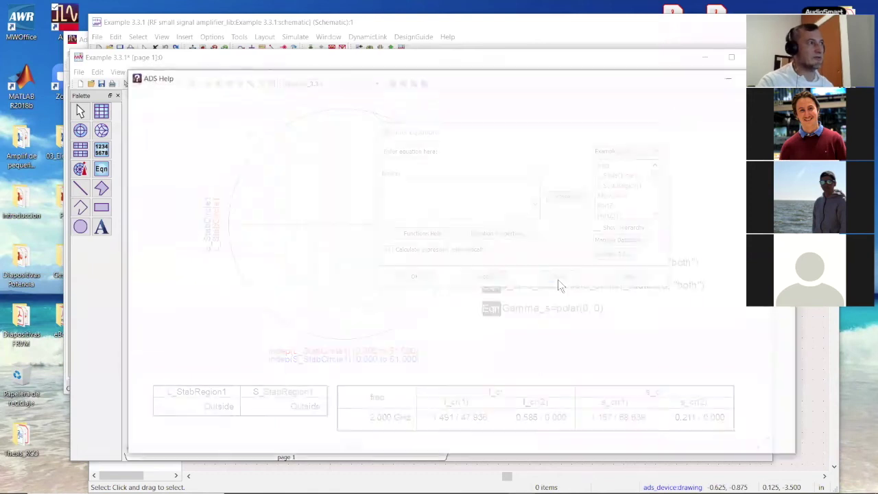
Look through the help page on entering equations and viewing their results, close it and cancel the blank equation
{"action": "scroll", "coordinate": [564, 245], "scroll_direction": "down", "scroll_amount": 20}
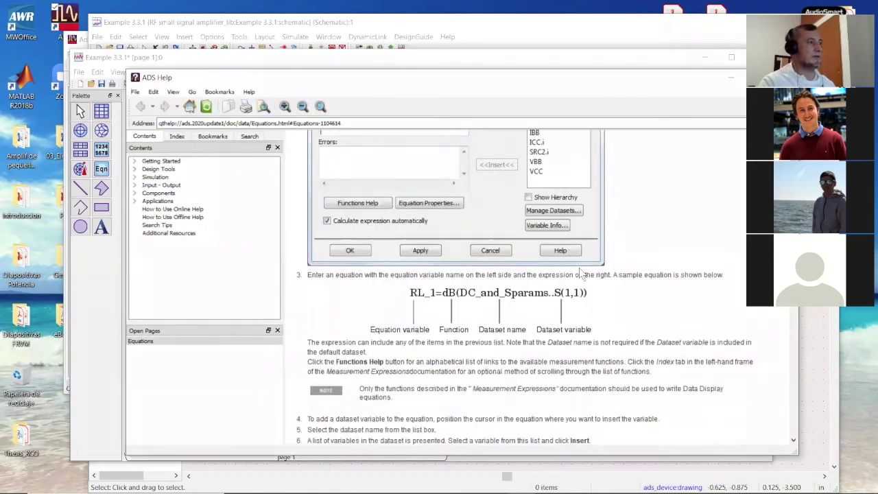
{"action": "scroll", "coordinate": [593, 284], "scroll_direction": "down", "scroll_amount": 5}
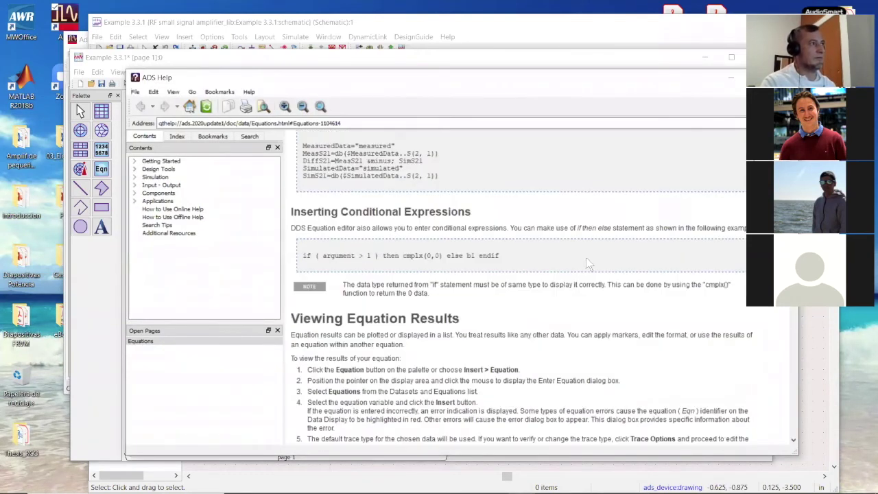
{"action": "left_click_drag", "start_coordinate": [559, 81], "coordinate": [493, 92]}
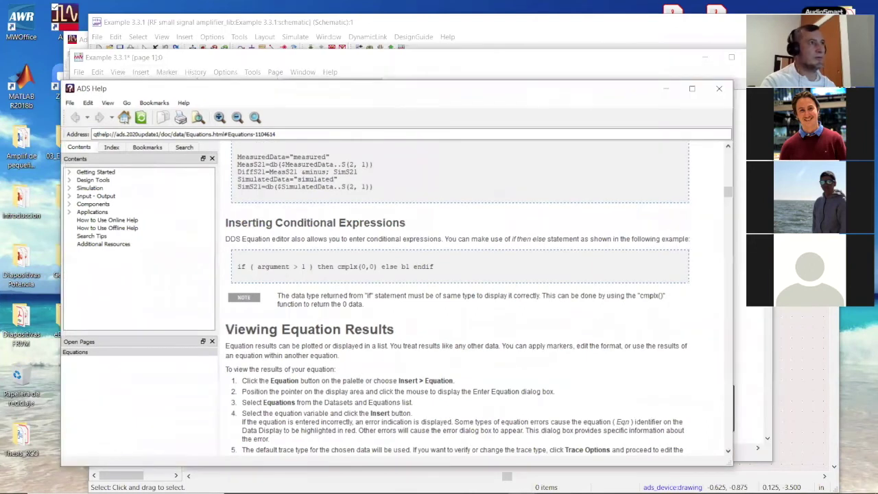
{"action": "left_click", "coordinate": [719, 89]}
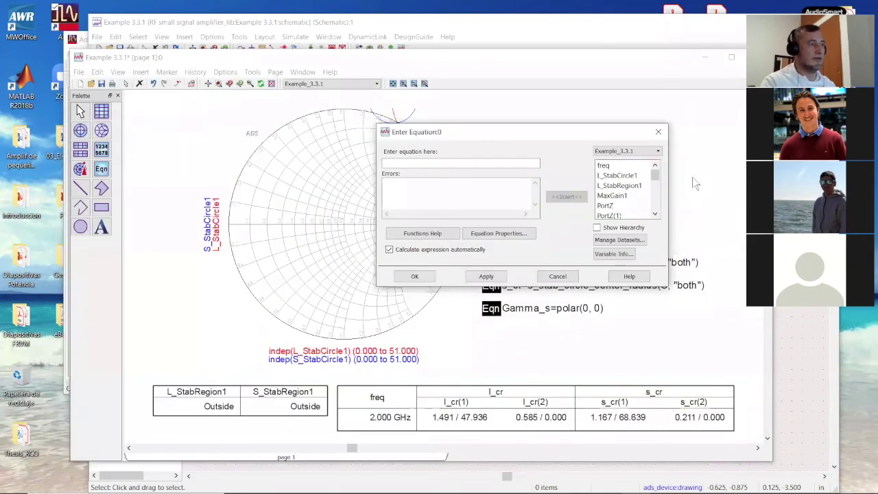
{"action": "left_click", "coordinate": [567, 276]}
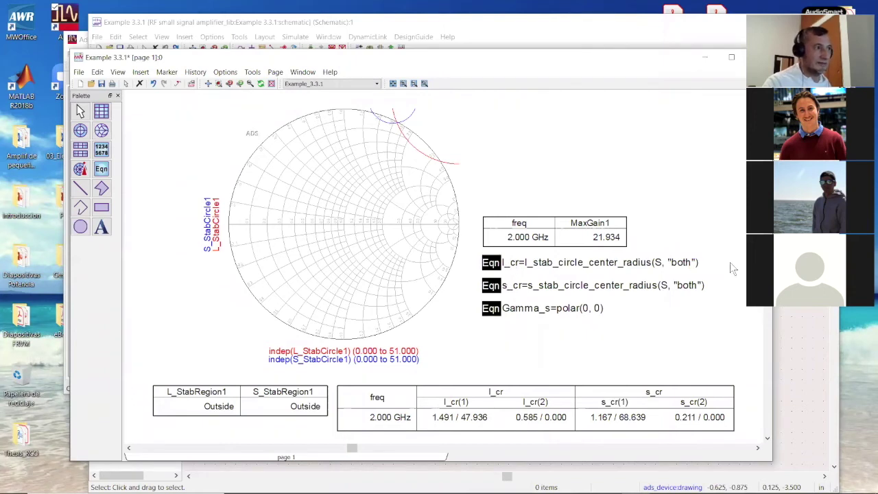
List the variables under the Equations source in the Smith chart's trace settings and cancel without adding any
{"action": "double_click", "coordinate": [415, 240]}
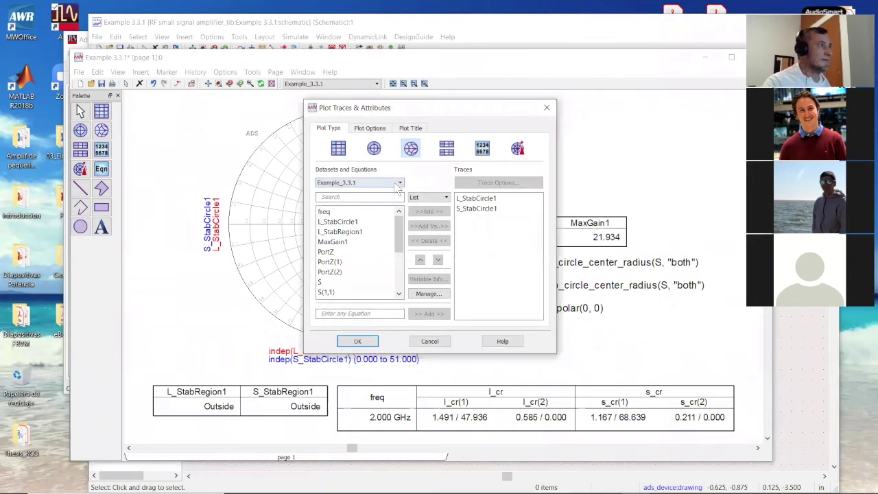
{"action": "left_click", "coordinate": [398, 185]}
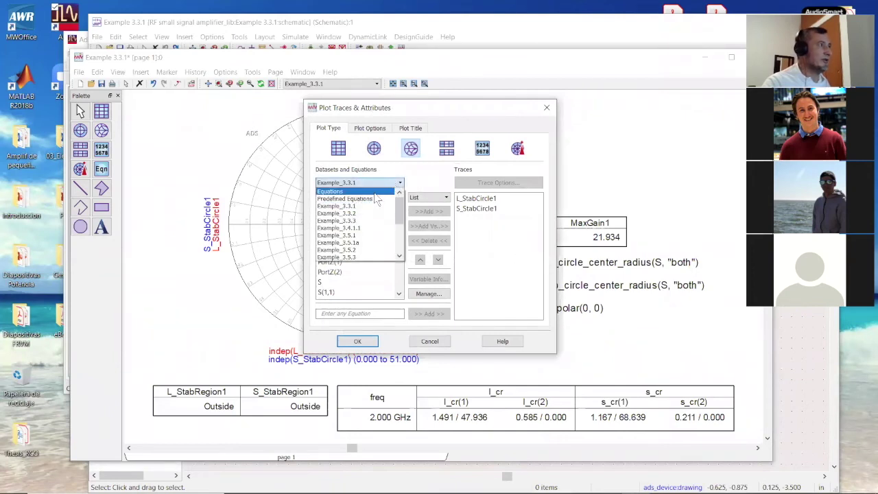
{"action": "left_click", "coordinate": [376, 192]}
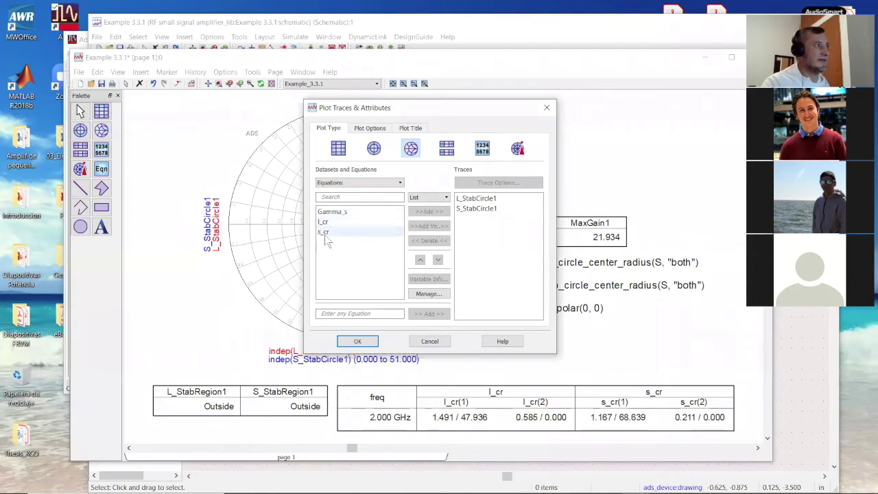
{"action": "left_click", "coordinate": [436, 342]}
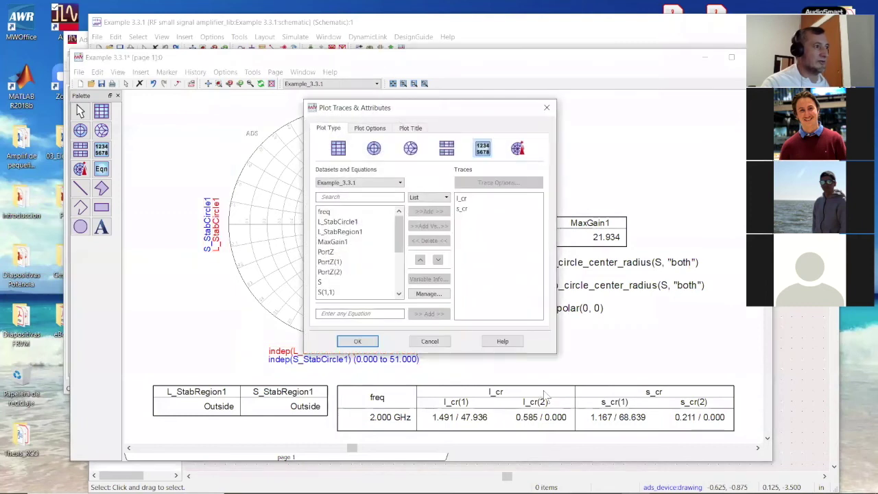
Check the traces of the l_cr and s_cr table without changes, and move the table above the MaxGain1 table
{"action": "left_click", "coordinate": [429, 341]}
{"action": "double_click", "coordinate": [514, 404]}
{"action": "left_click", "coordinate": [431, 341]}
{"action": "left_click_drag", "start_coordinate": [506, 387], "coordinate": [535, 139]}
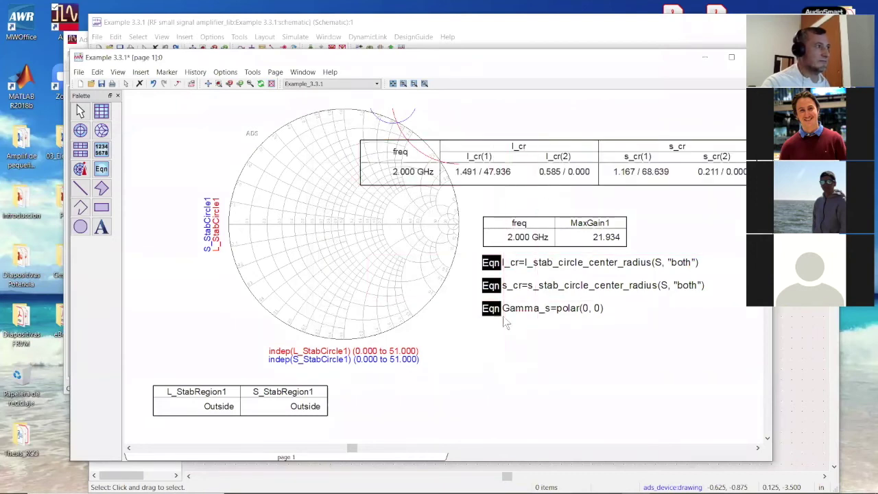
Move the l_cr and s_cr table below the Gamma_s equation, beside the stability region table
{"action": "left_click_drag", "start_coordinate": [559, 173], "coordinate": [555, 386]}
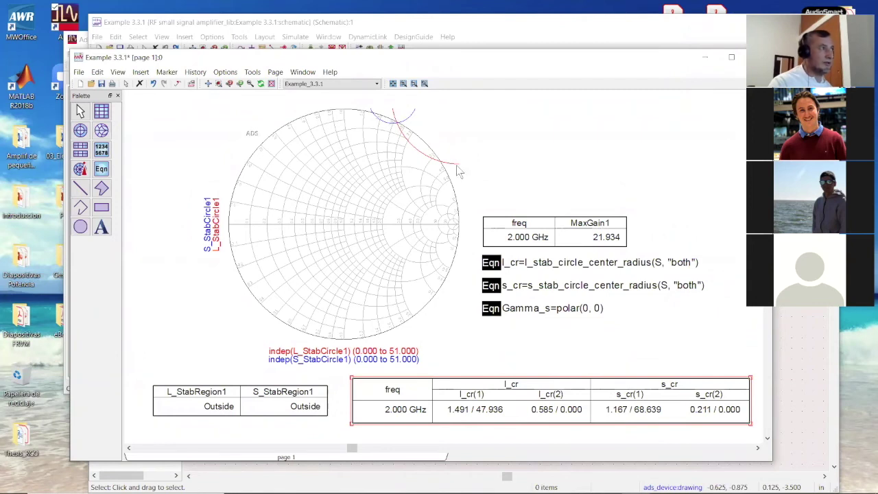
{"action": "mouse_move", "coordinate": [455, 169]}
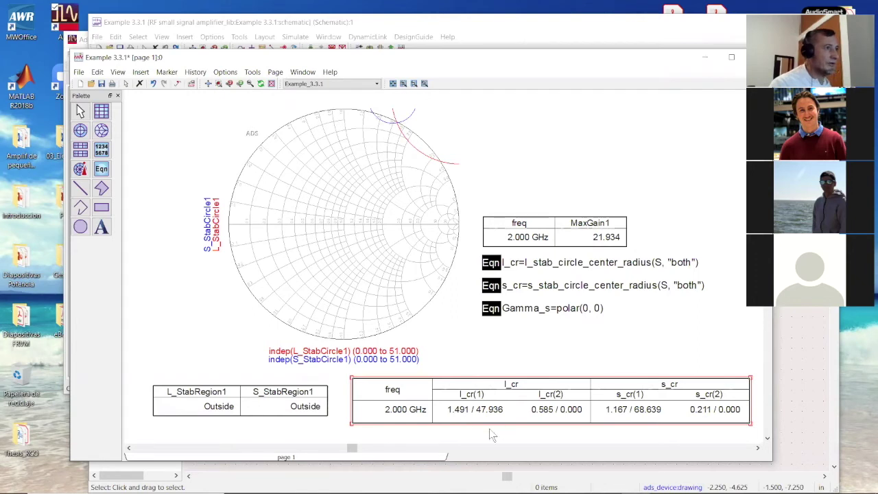
{"action": "left_click", "coordinate": [515, 448]}
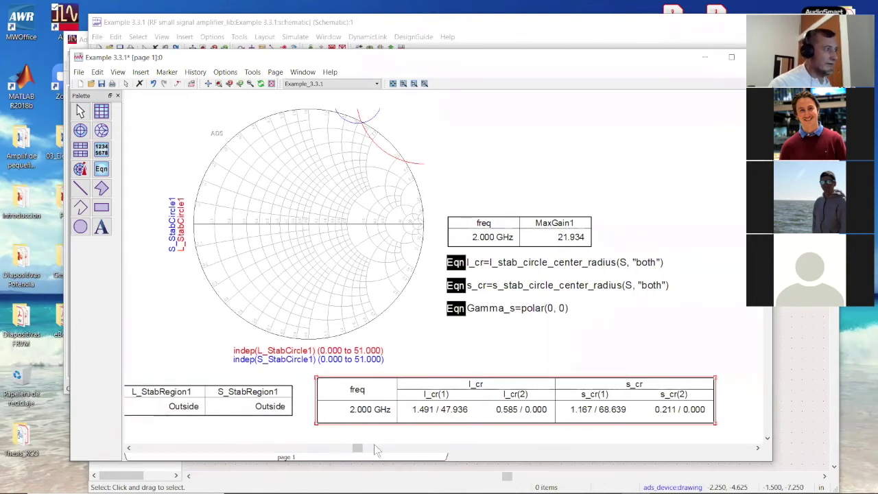
{"action": "left_click", "coordinate": [217, 84]}
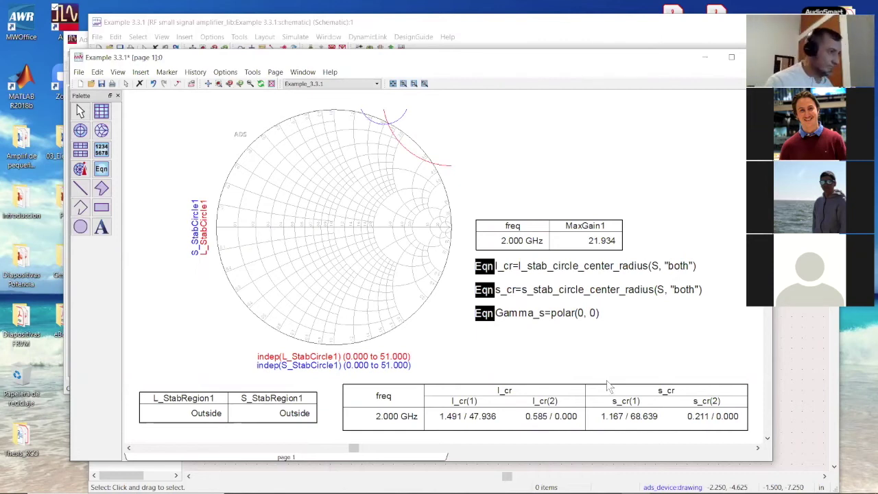
Add Gamma_s from the Equations source as a trace on the Smith chart and inspect its plotted point
{"action": "left_click", "coordinate": [528, 321]}
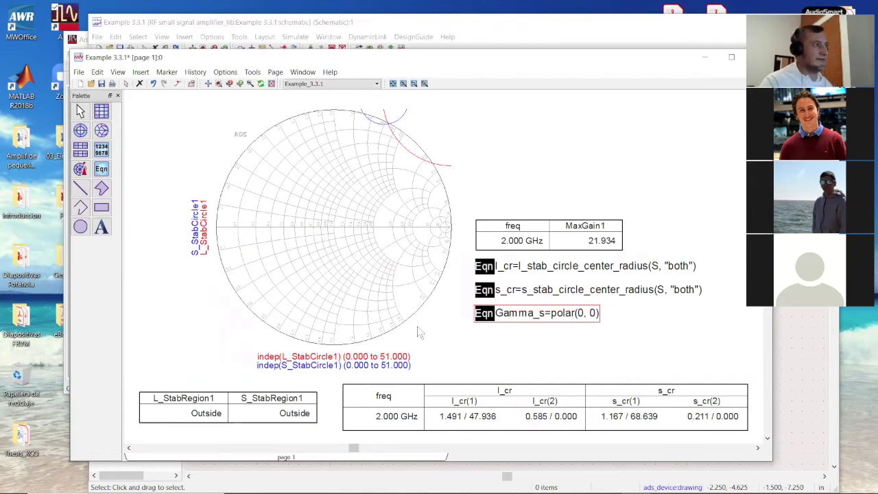
{"action": "left_click", "coordinate": [451, 360]}
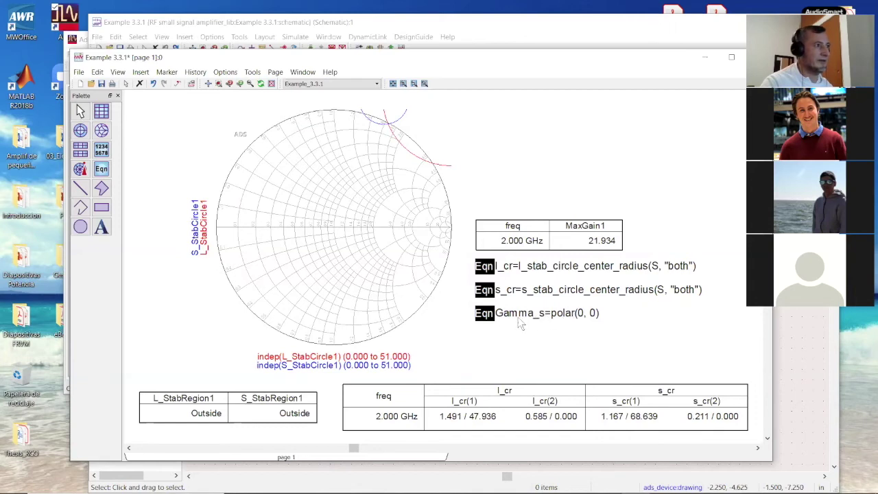
{"action": "double_click", "coordinate": [360, 204]}
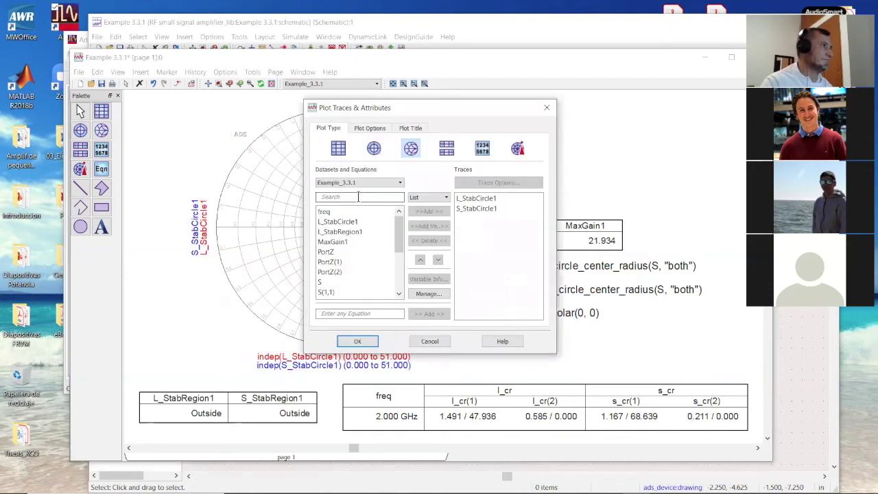
{"action": "left_click", "coordinate": [379, 182]}
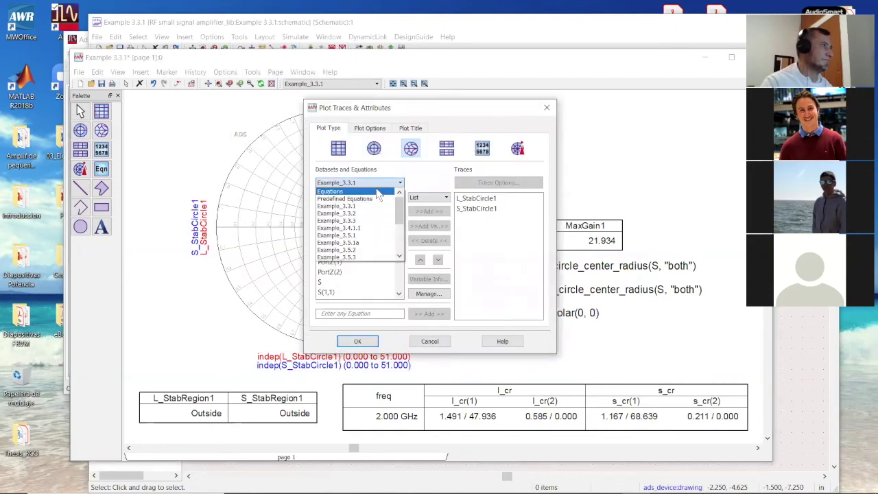
{"action": "left_click", "coordinate": [354, 191]}
{"action": "left_click", "coordinate": [345, 212]}
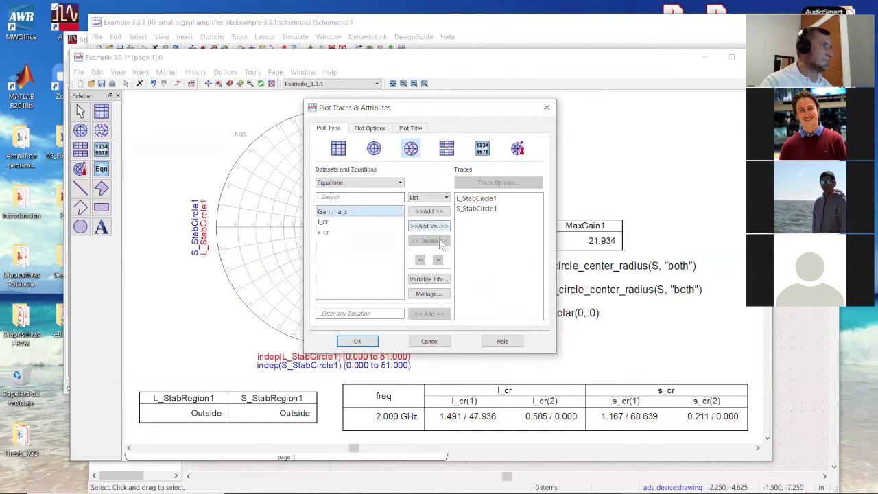
{"action": "left_click", "coordinate": [433, 211]}
{"action": "left_click", "coordinate": [341, 341]}
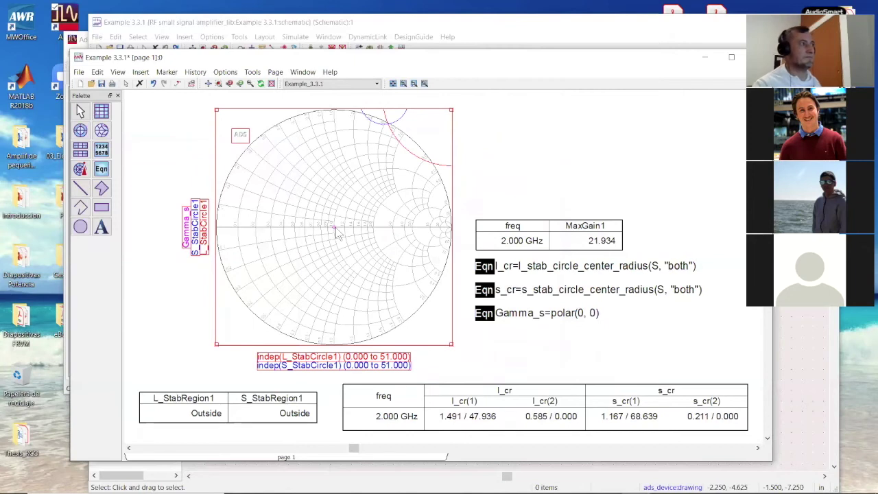
{"action": "mouse_move", "coordinate": [335, 229]}
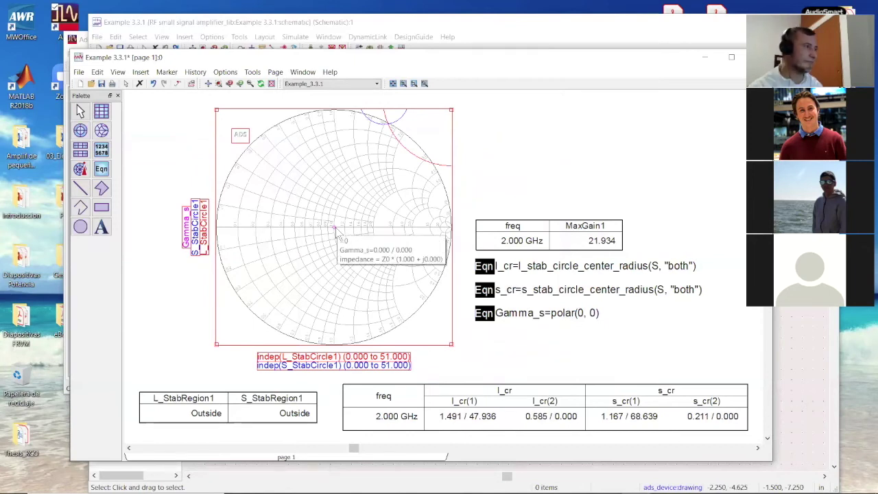
{"action": "left_click", "coordinate": [187, 338]}
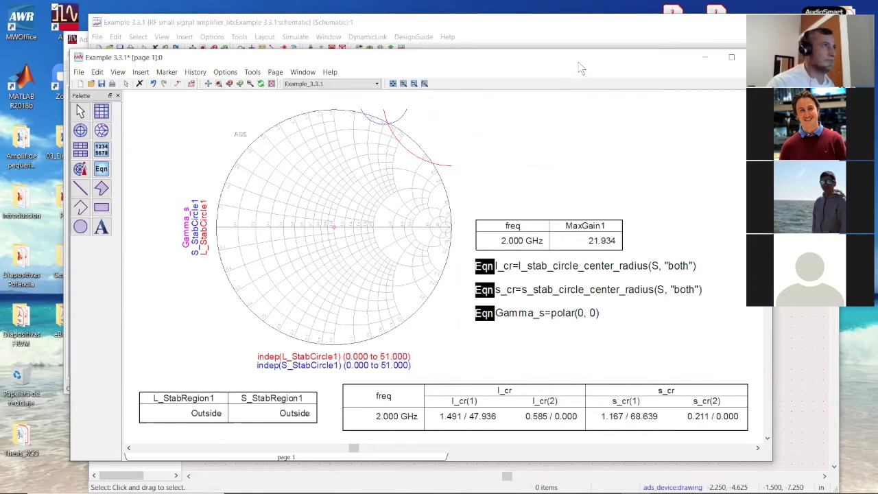
Minimise the ADS windows, switch to the PowerPoint presentation and show slide 82 with example 3.3.1's data file and circuit
{"action": "left_click_drag", "start_coordinate": [574, 62], "coordinate": [540, 57]}
{"action": "left_click", "coordinate": [724, 53]}
{"action": "left_click", "coordinate": [341, 271]}
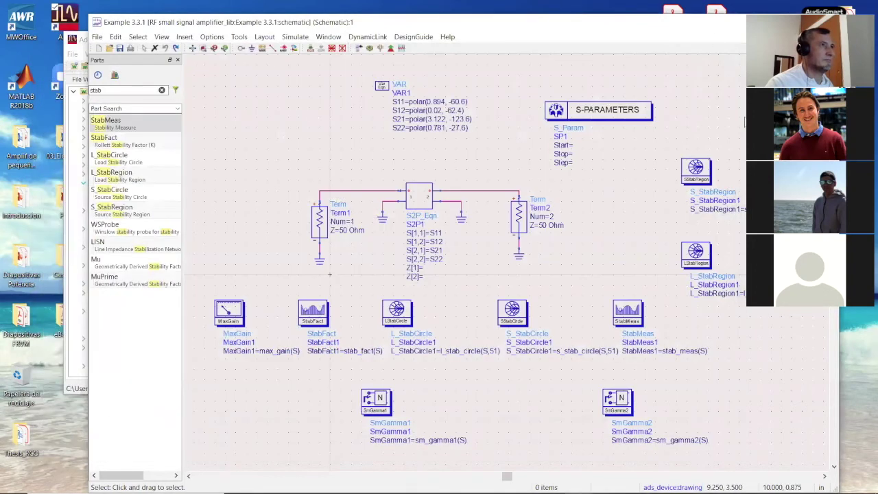
{"action": "double_click", "coordinate": [678, 23]}
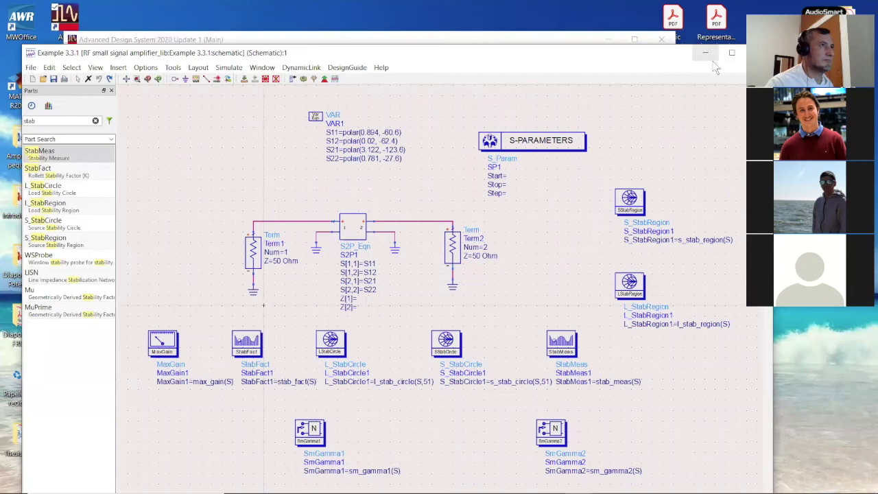
{"action": "left_click", "coordinate": [664, 64]}
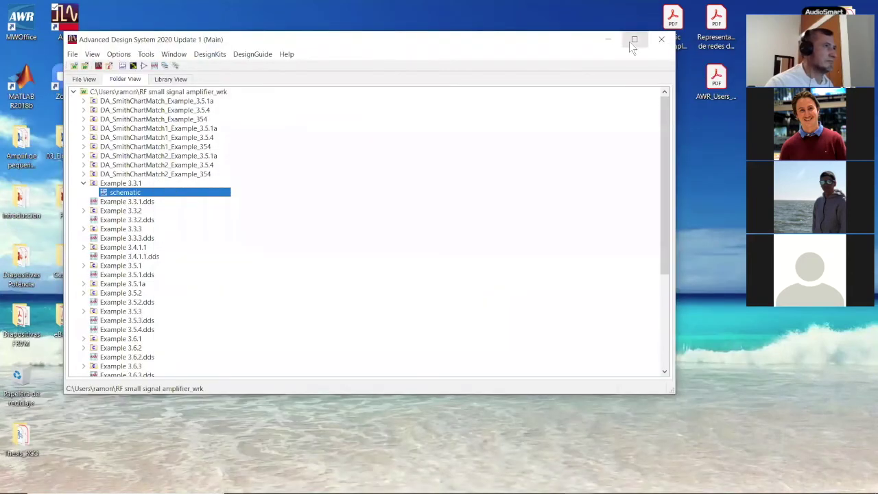
{"action": "left_click", "coordinate": [608, 39]}
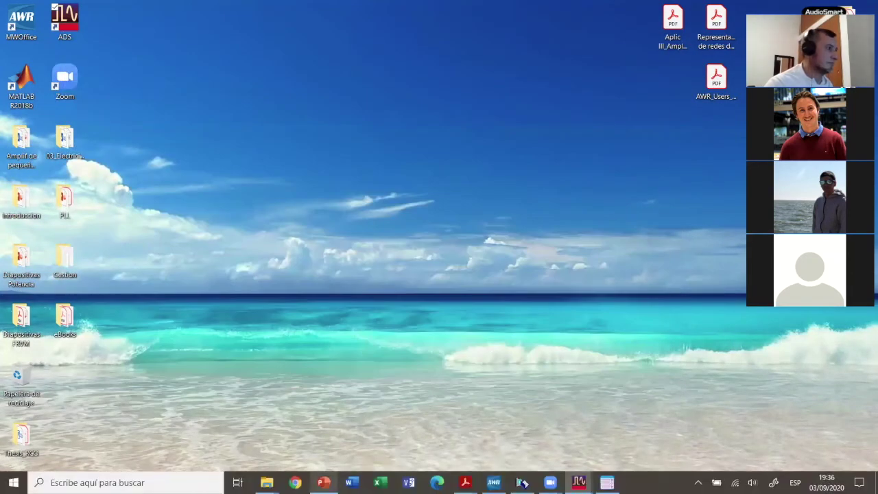
{"action": "left_click", "coordinate": [323, 482]}
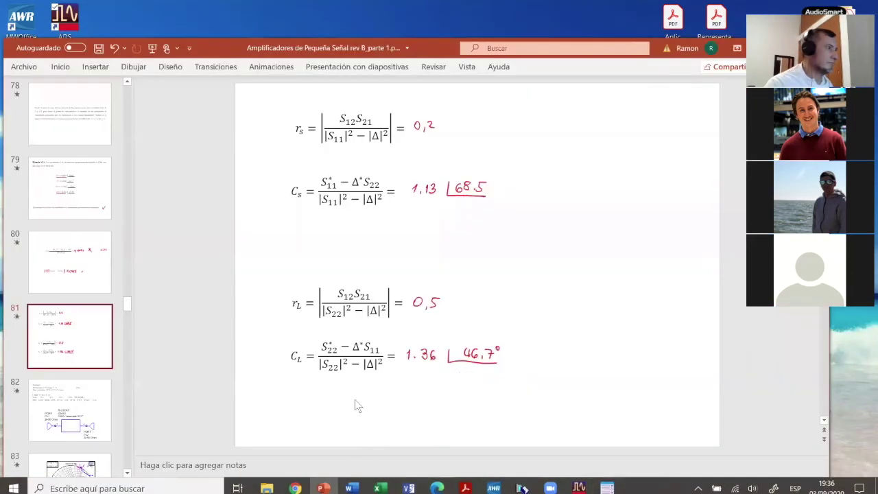
{"action": "left_click", "coordinate": [72, 412]}
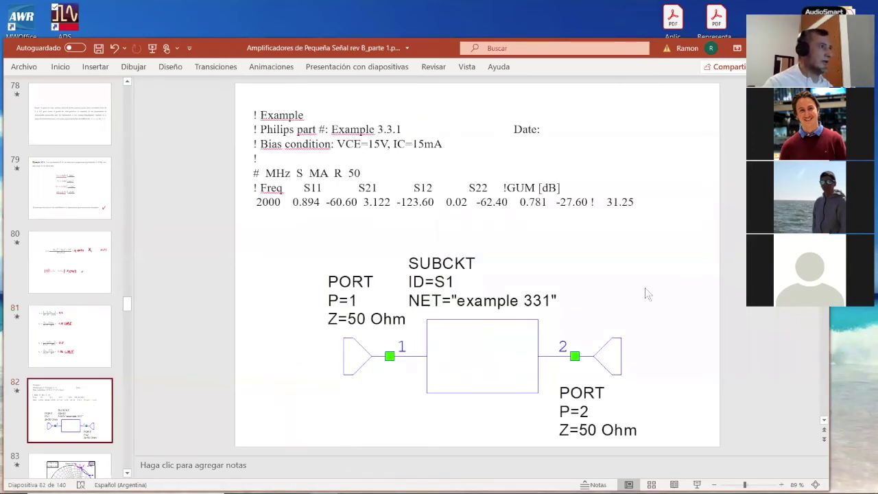
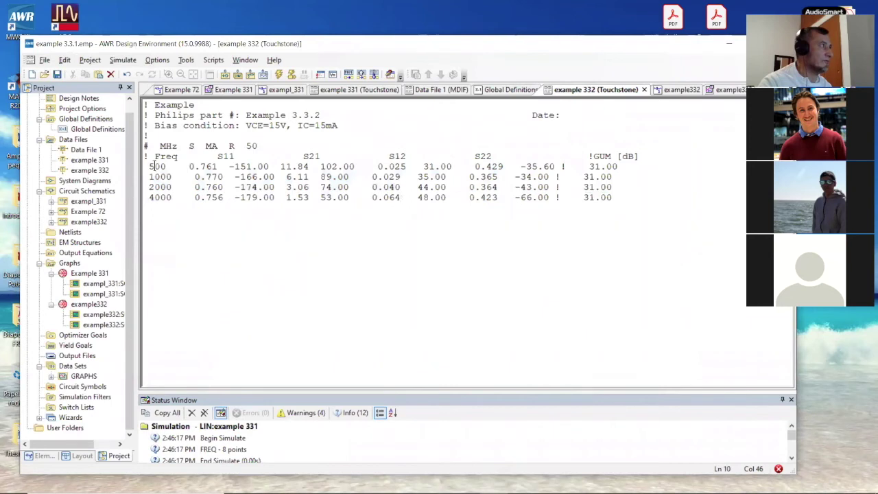
Highlight the 500 to 4000 MHz S-parameter rows in AWR's example 332 data file and display the circuit elements list
{"action": "left_click_drag", "start_coordinate": [152, 167], "coordinate": [626, 206]}
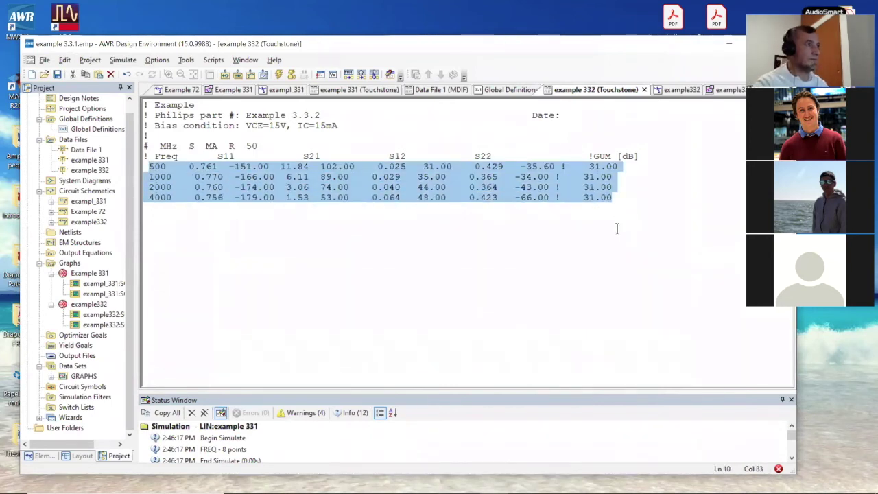
{"action": "left_click", "coordinate": [617, 227]}
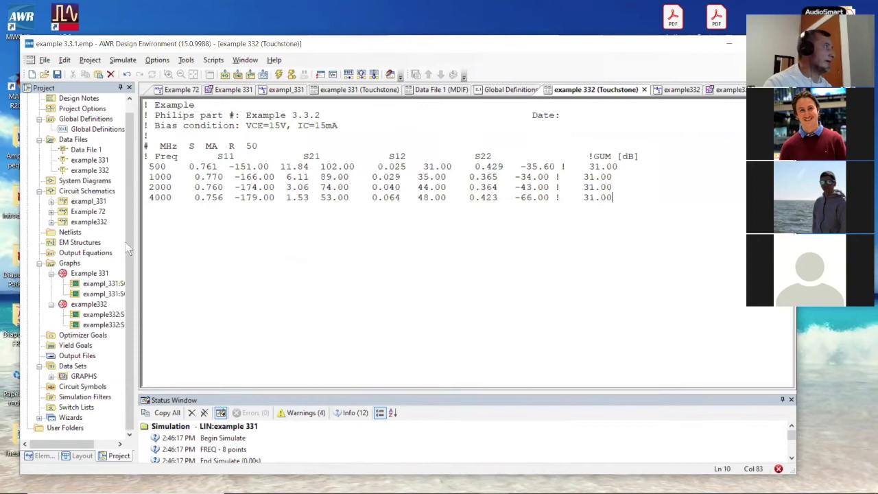
{"action": "left_click", "coordinate": [50, 459]}
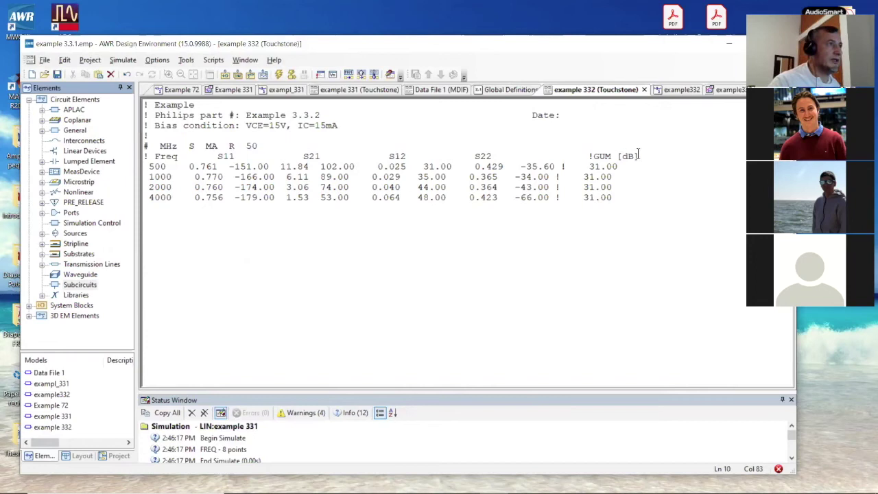
Delete the GUM [dB] heading from the example 332 data file and restore it
{"action": "left_click_drag", "start_coordinate": [638, 153], "coordinate": [597, 153]}
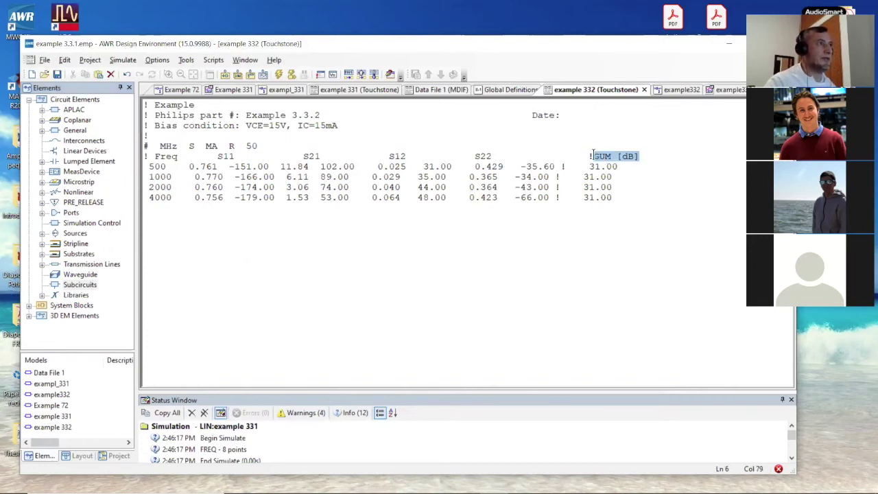
{"action": "key", "text": "Delete"}
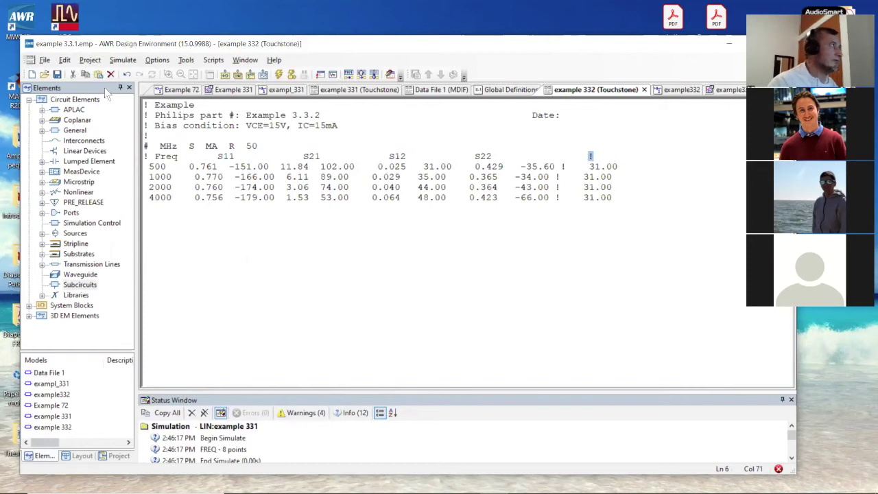
{"action": "type", "text": "!GUM [dB]"}
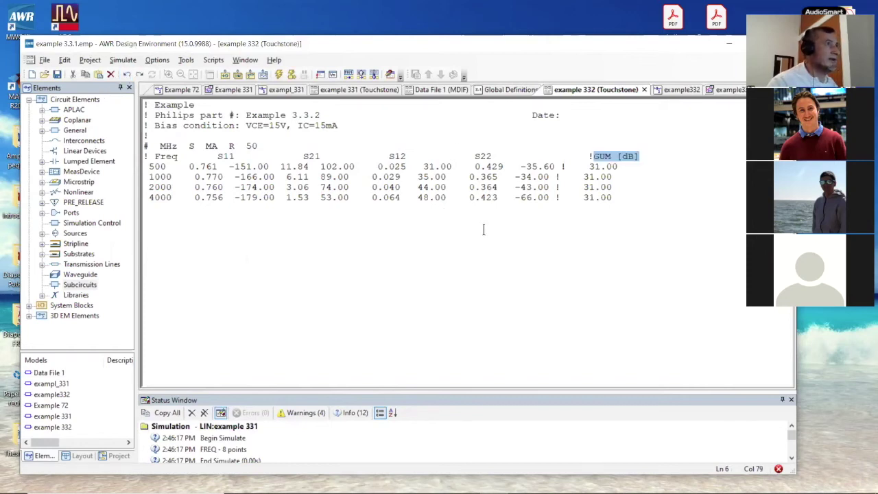
{"action": "left_click", "coordinate": [618, 201]}
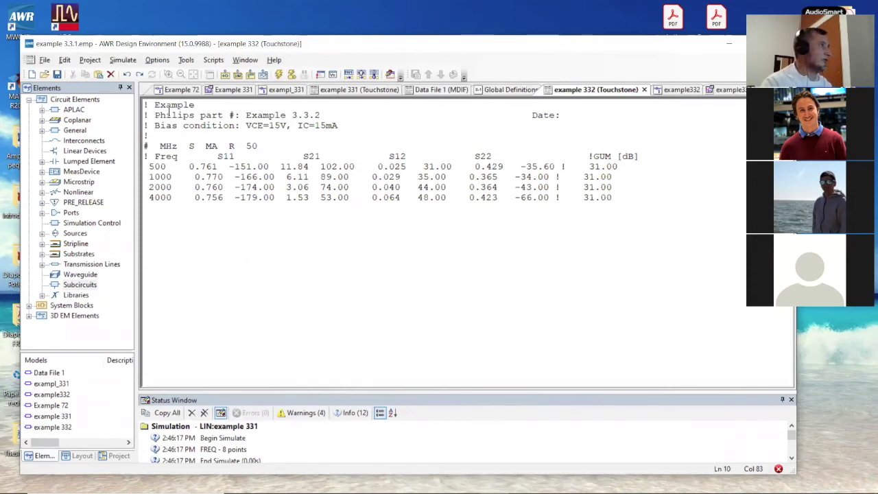
Highlight the GUM comment entries in the 1000 MHz and 500 MHz rows of the example 332 data file
{"action": "left_click_drag", "start_coordinate": [640, 156], "coordinate": [657, 180]}
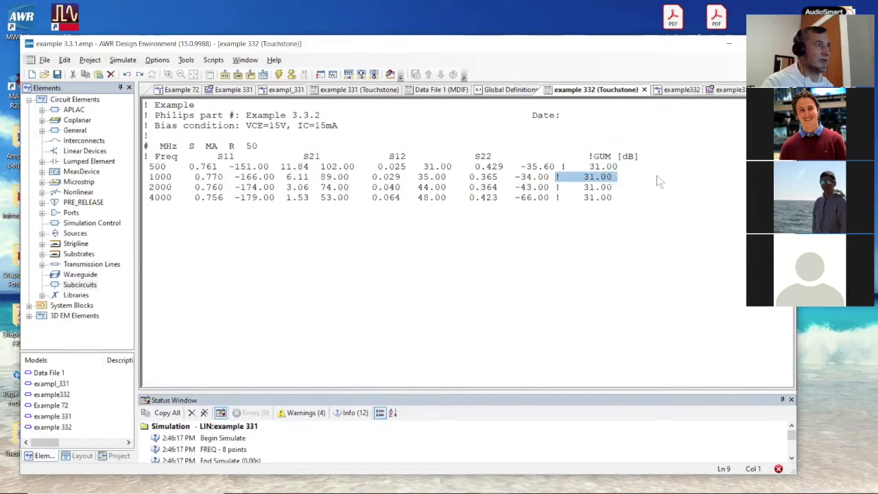
{"action": "left_click", "coordinate": [632, 219]}
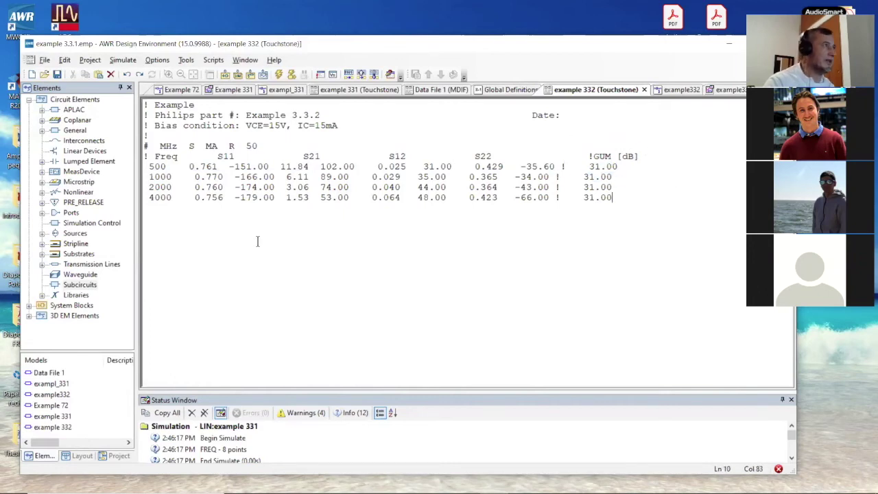
{"action": "left_click_drag", "start_coordinate": [622, 167], "coordinate": [563, 166]}
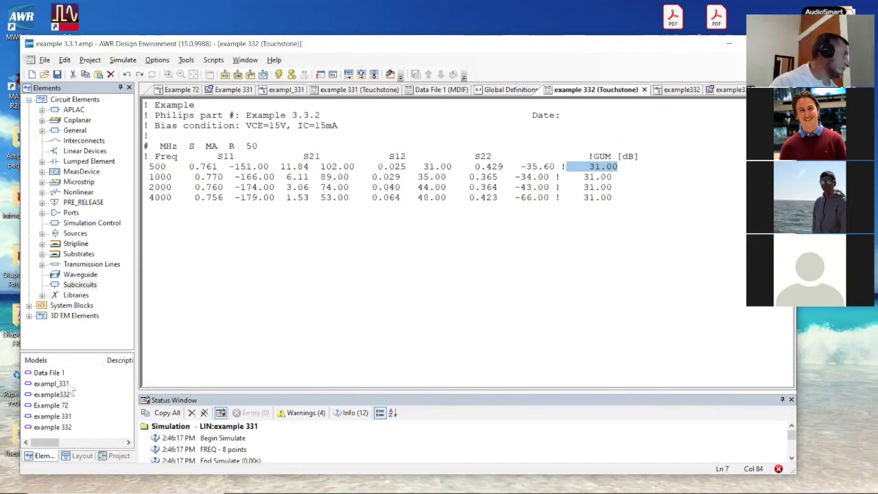
Locate the example 332 subcircuit model and the example332 graph, and open the example332 circuit schematic
{"action": "left_click", "coordinate": [49, 459]}
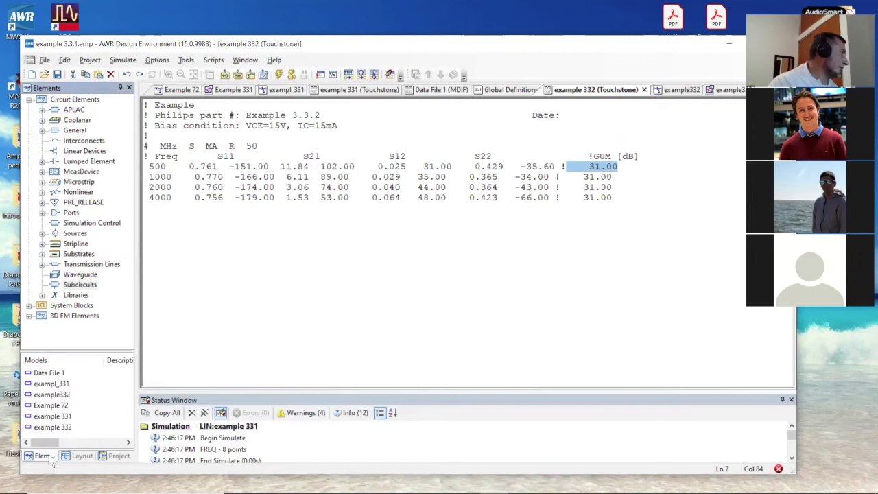
{"action": "left_click", "coordinate": [67, 428]}
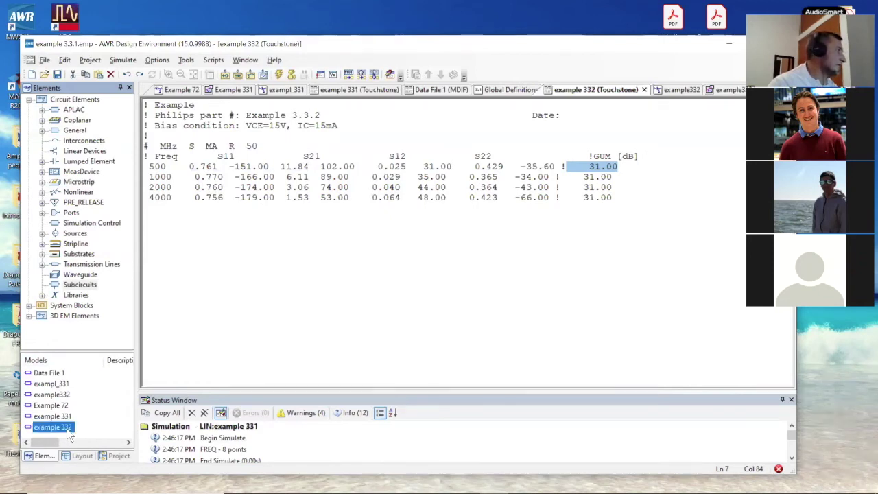
{"action": "left_click", "coordinate": [120, 456]}
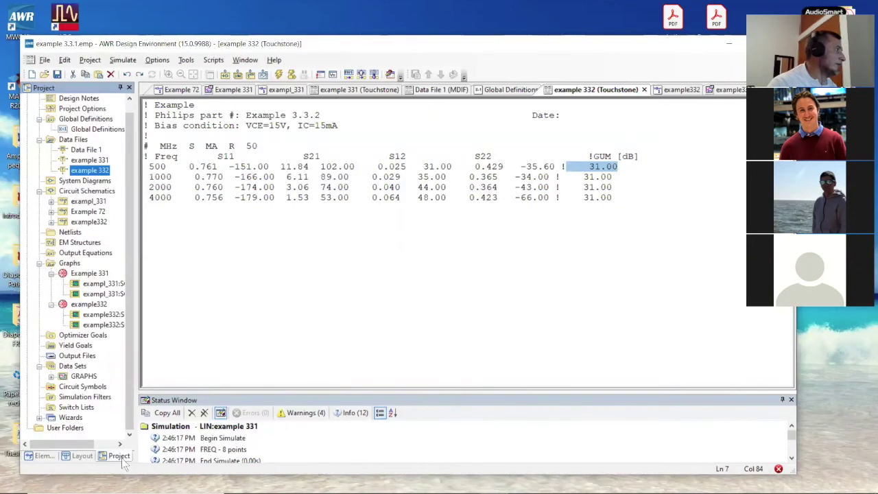
{"action": "left_click", "coordinate": [96, 304]}
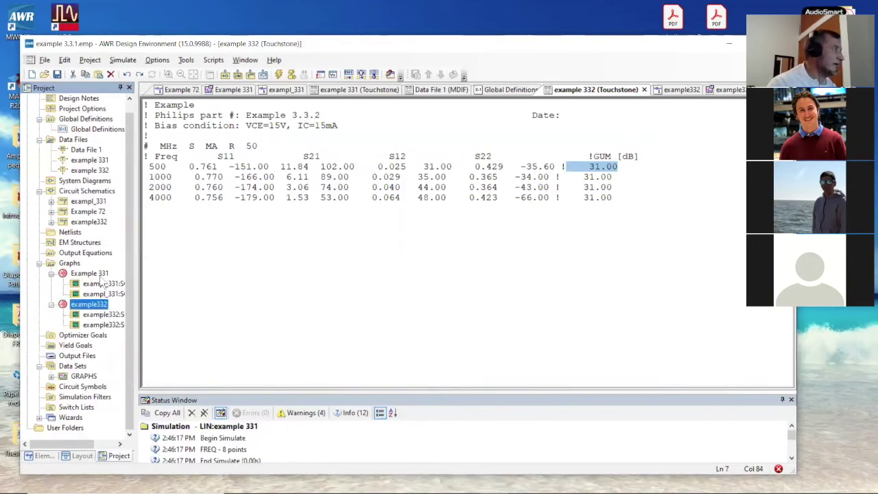
{"action": "left_click", "coordinate": [100, 223]}
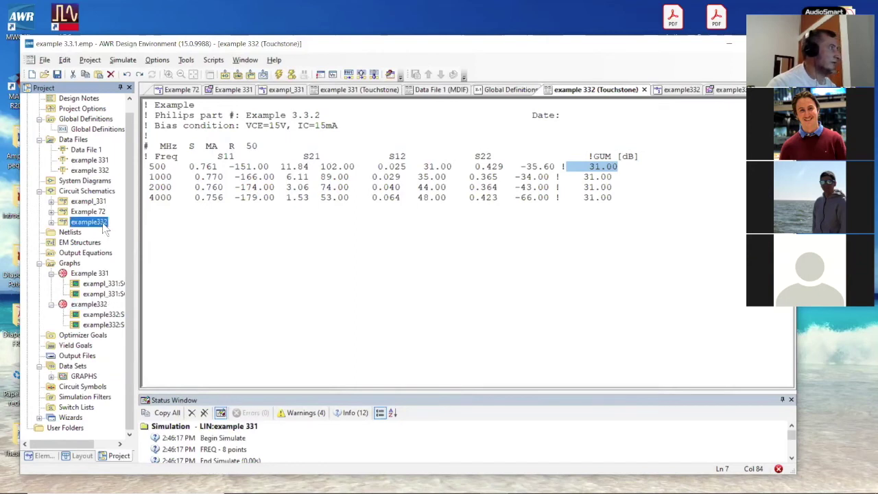
{"action": "double_click", "coordinate": [102, 224]}
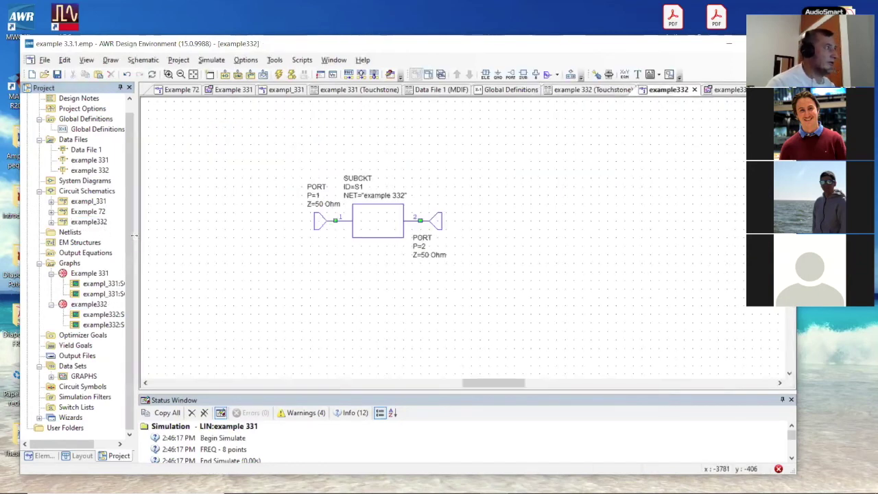
Place a second example 332 subcircuit below the existing one in the example332 schematic, then delete that copy
{"action": "left_click", "coordinate": [44, 457]}
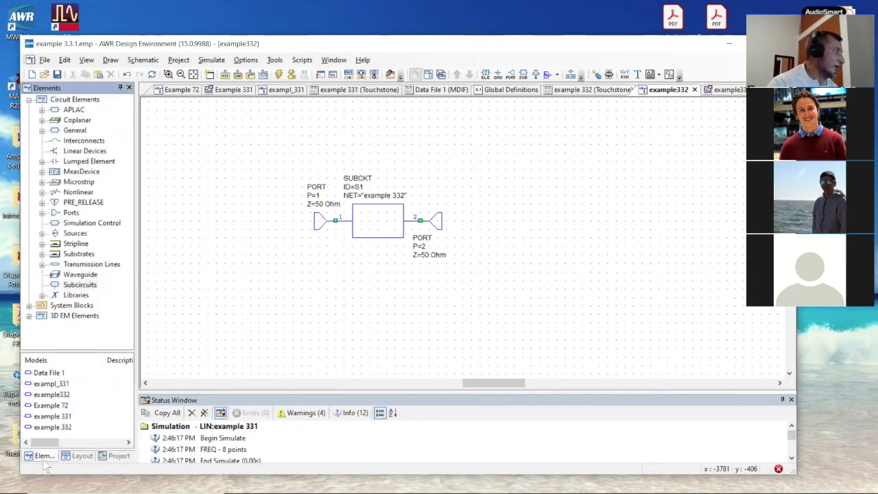
{"action": "left_click_drag", "start_coordinate": [62, 431], "coordinate": [293, 322]}
{"action": "left_click", "coordinate": [411, 320]}
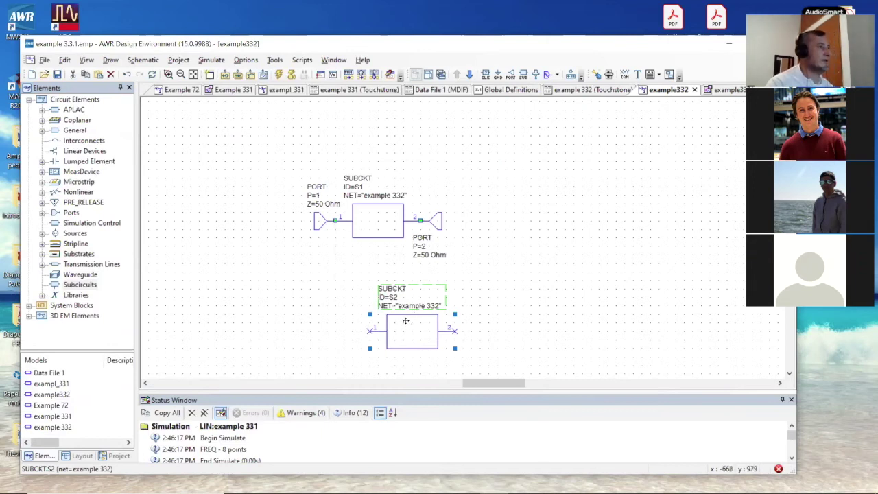
{"action": "left_click", "coordinate": [118, 455]}
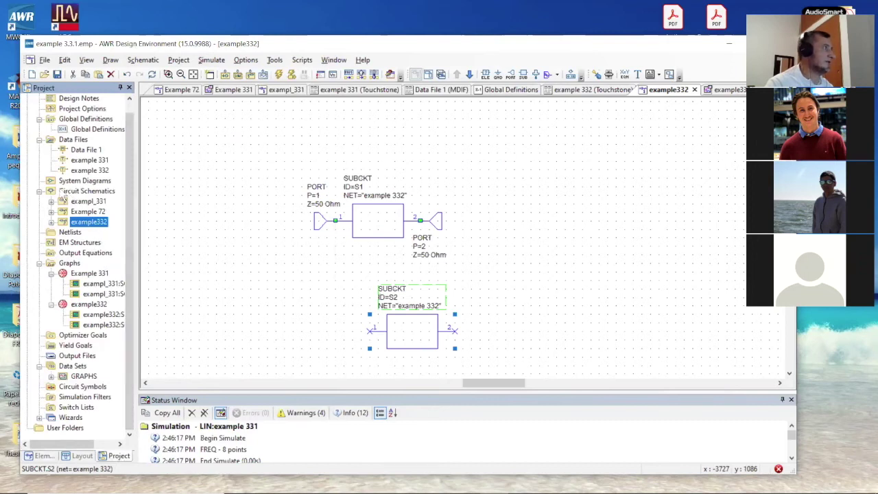
{"action": "left_click", "coordinate": [72, 141]}
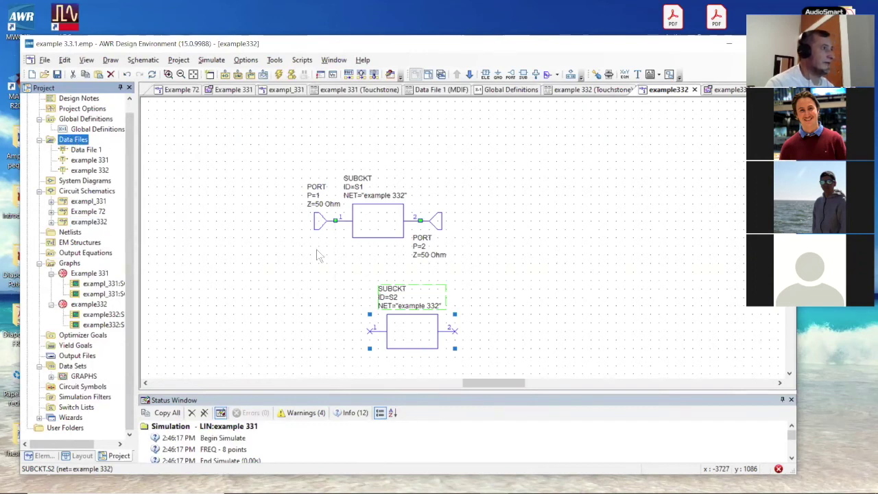
{"action": "left_click", "coordinate": [44, 457]}
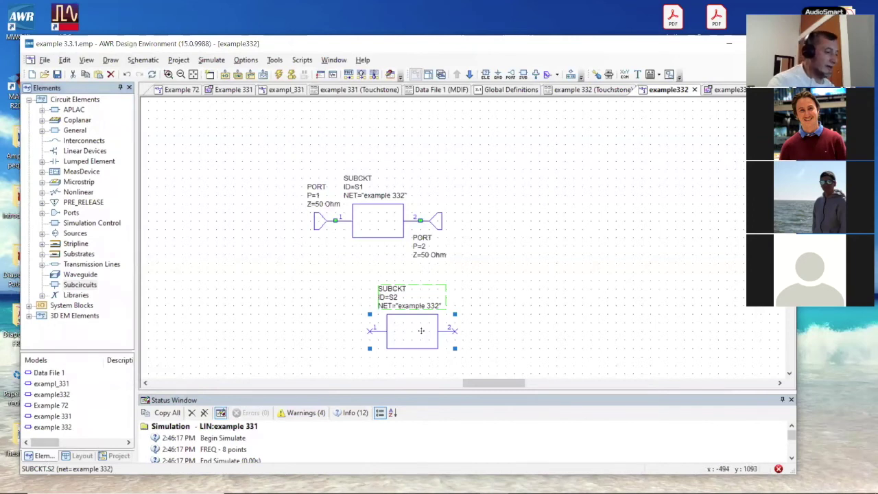
{"action": "key", "text": "Delete"}
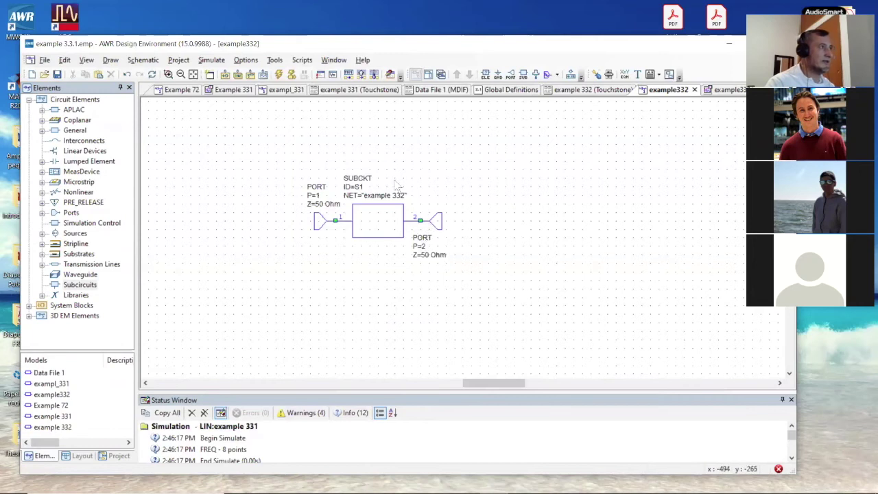
Simulate the example332 circuit and dismiss the simulation report
{"action": "left_click", "coordinate": [279, 75]}
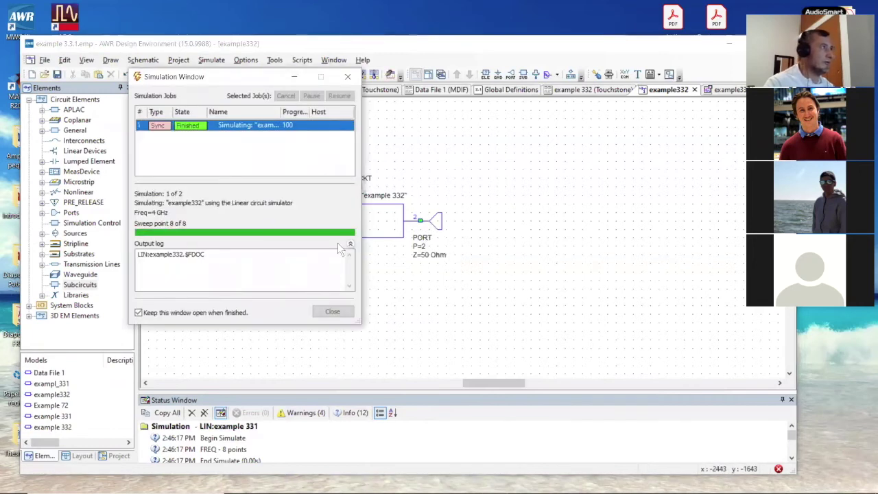
{"action": "left_click", "coordinate": [348, 78]}
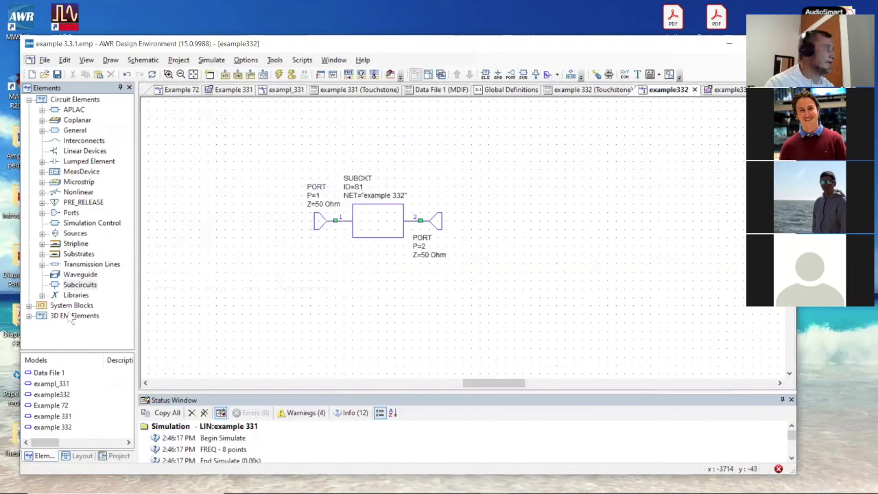
Review the source, port and frequency sweep settings of the example332 graph's SCIR1 and SCIR2 measurements without changing them
{"action": "left_click", "coordinate": [118, 457]}
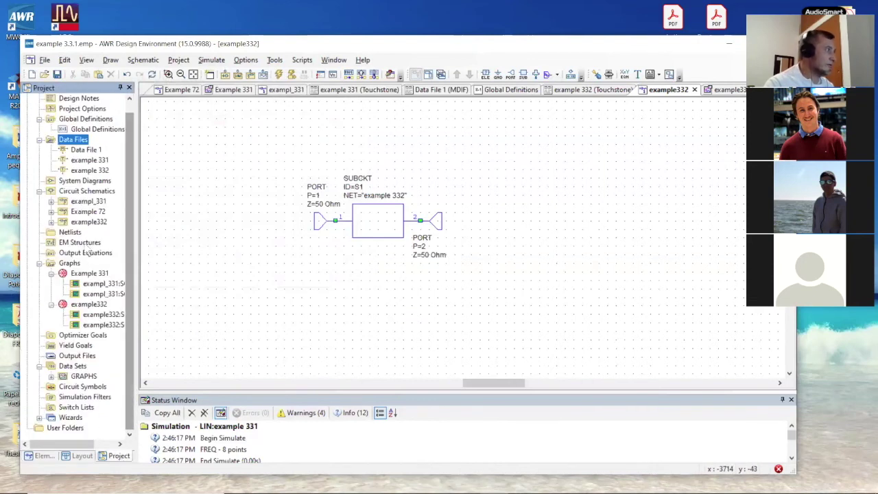
{"action": "left_click", "coordinate": [85, 306]}
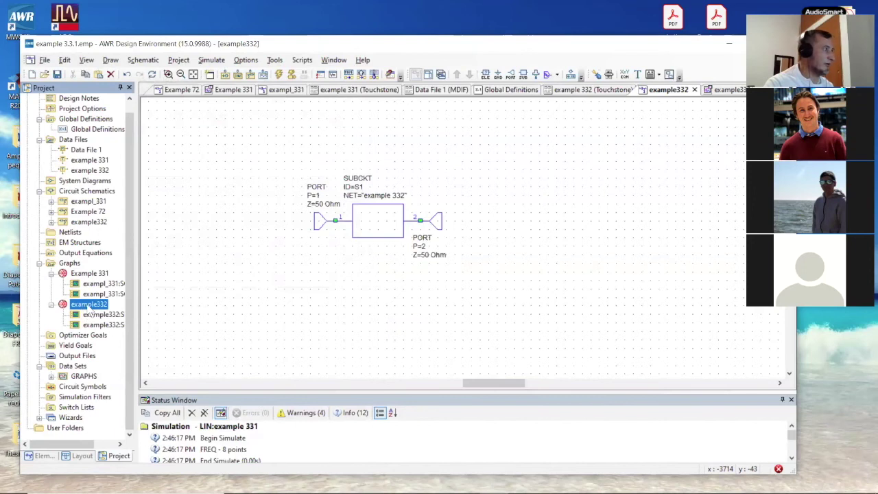
{"action": "double_click", "coordinate": [100, 314]}
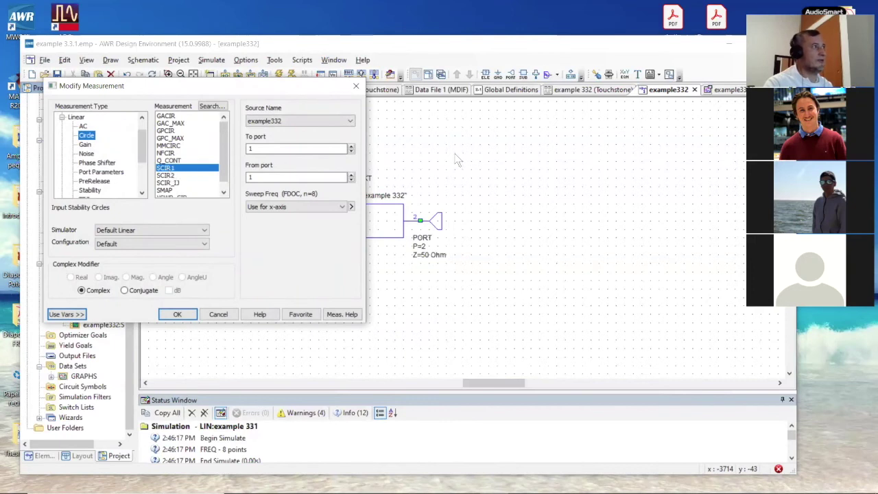
{"action": "left_click", "coordinate": [351, 121]}
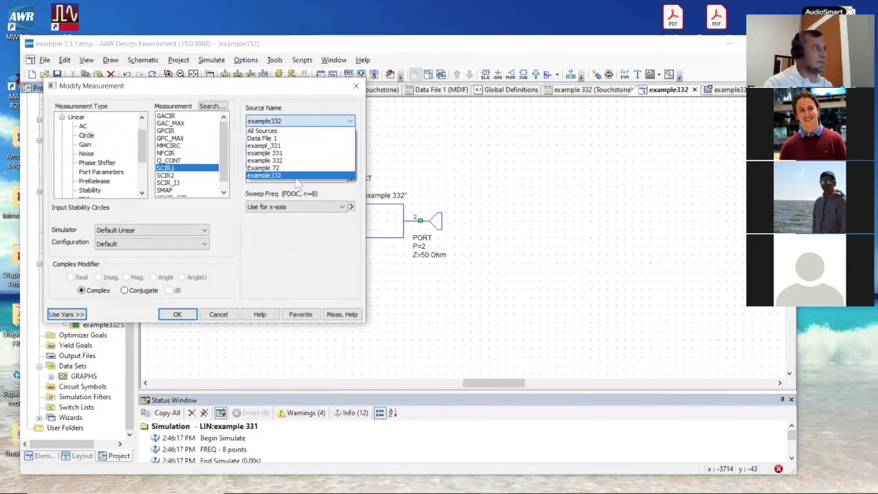
{"action": "left_click", "coordinate": [294, 175]}
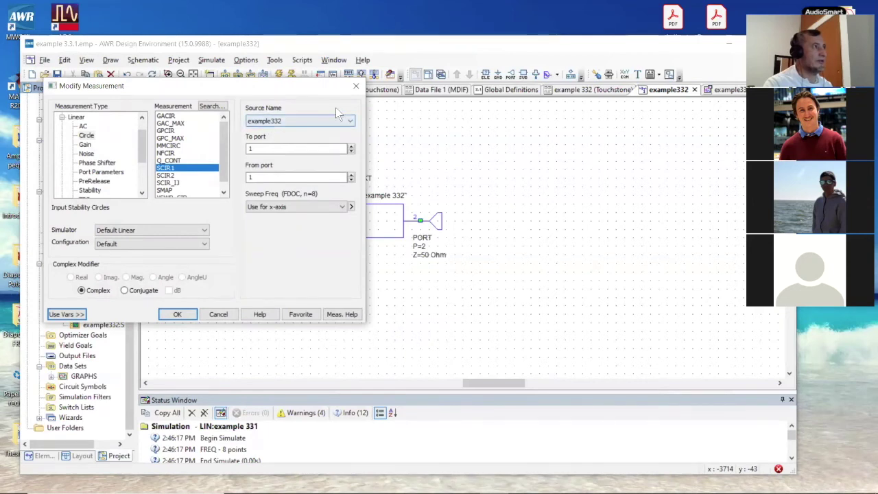
{"action": "left_click_drag", "start_coordinate": [306, 87], "coordinate": [320, 99]}
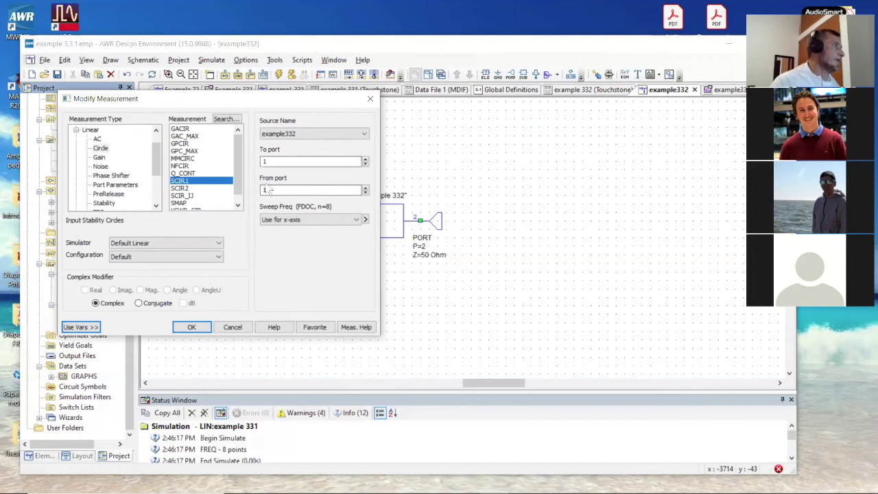
{"action": "left_click", "coordinate": [234, 328]}
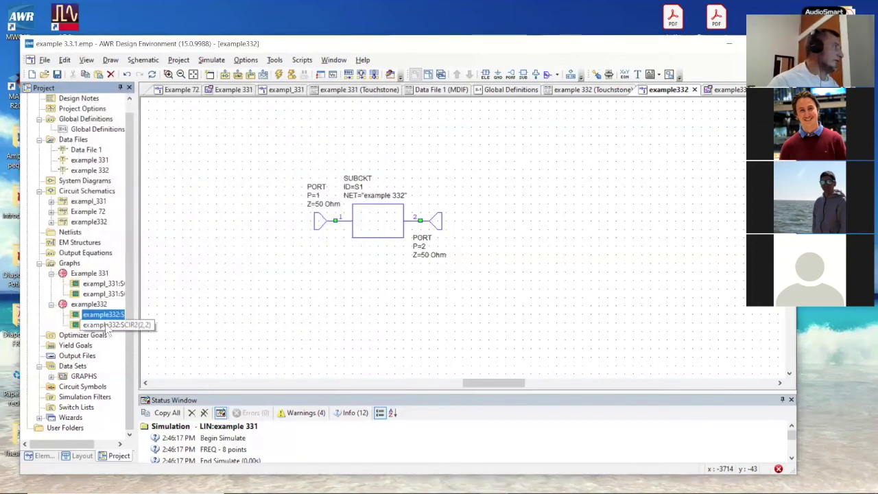
{"action": "double_click", "coordinate": [105, 324]}
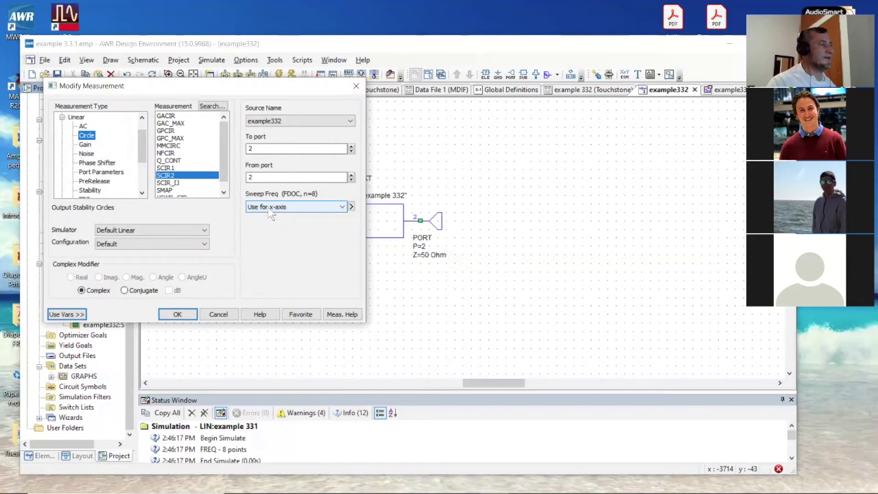
{"action": "left_click", "coordinate": [219, 315]}
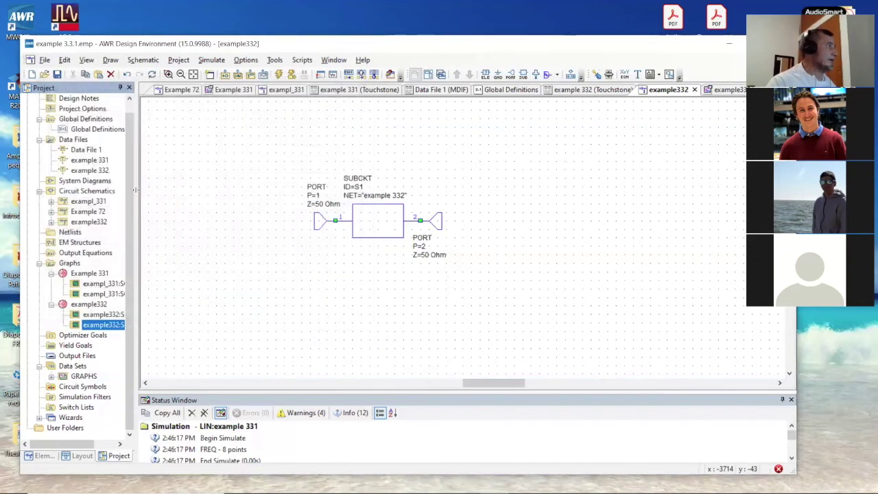
Review the start, stop and step frequencies in the project options and leave them as they are
{"action": "left_click_drag", "start_coordinate": [130, 189], "coordinate": [126, 174]}
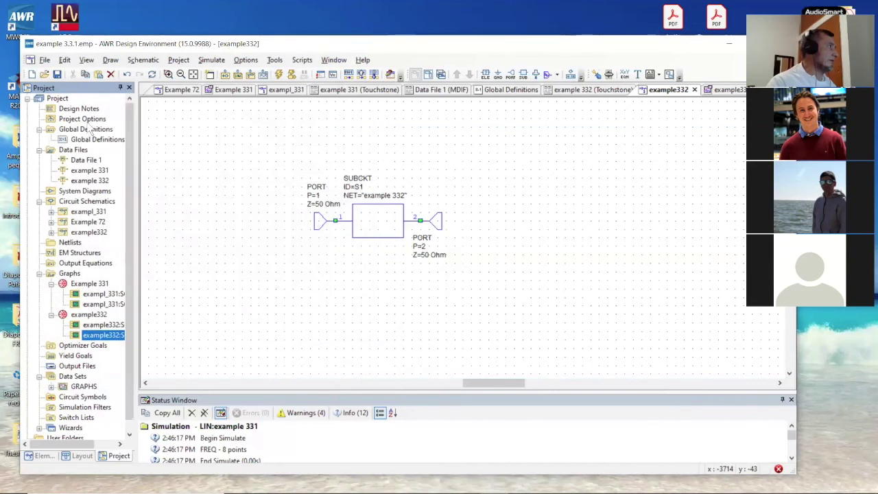
{"action": "double_click", "coordinate": [88, 121]}
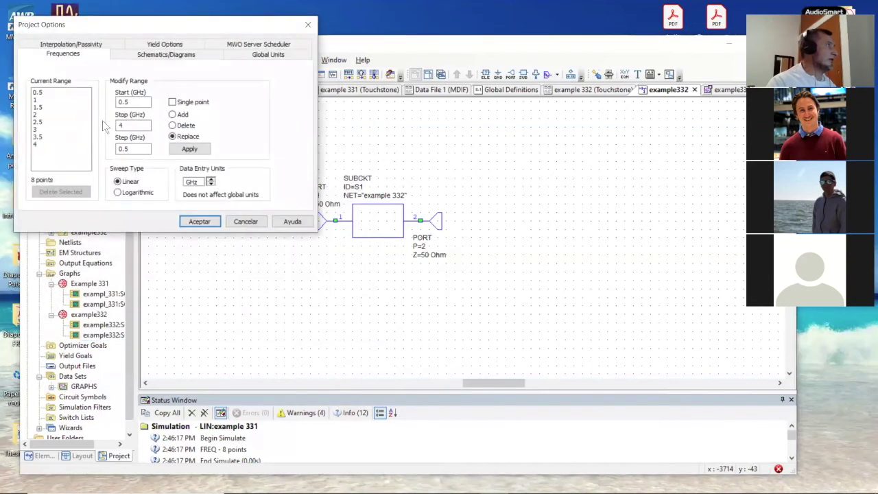
{"action": "left_click", "coordinate": [133, 101]}
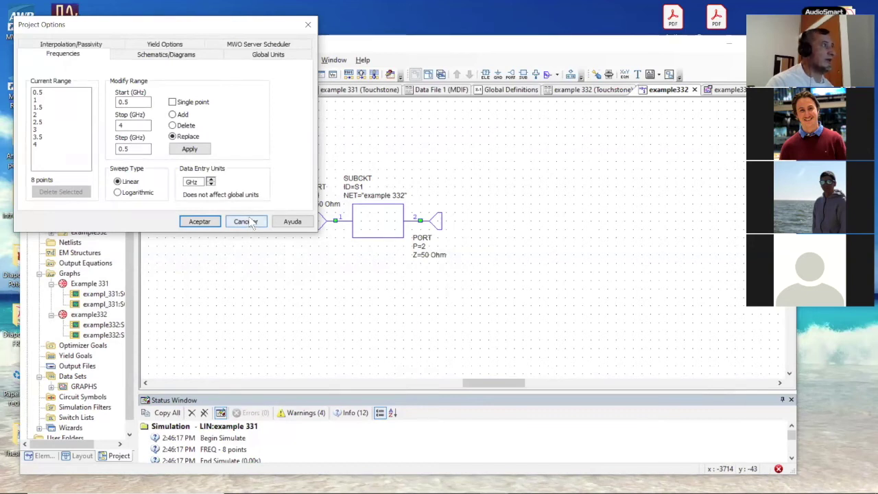
{"action": "left_click", "coordinate": [247, 222]}
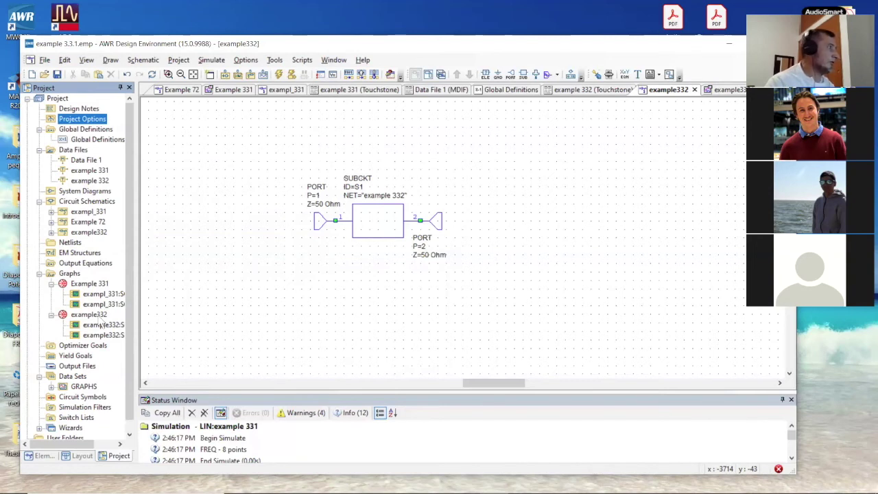
Open the example332 Smith chart graph and move the p1 and p3 markers along the SCIR1 stability circles
{"action": "double_click", "coordinate": [99, 318]}
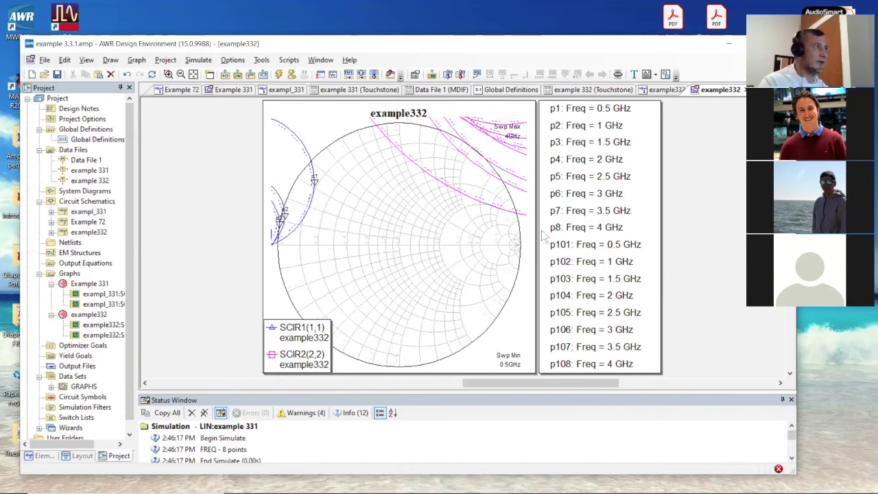
{"action": "left_click", "coordinate": [313, 179]}
{"action": "mouse_move", "coordinate": [313, 178]}
{"action": "left_mouse_down"}
{"action": "mouse_move", "coordinate": [302, 136]}
{"action": "mouse_move", "coordinate": [310, 162]}
{"action": "mouse_move", "coordinate": [311, 151]}
{"action": "left_mouse_up"}
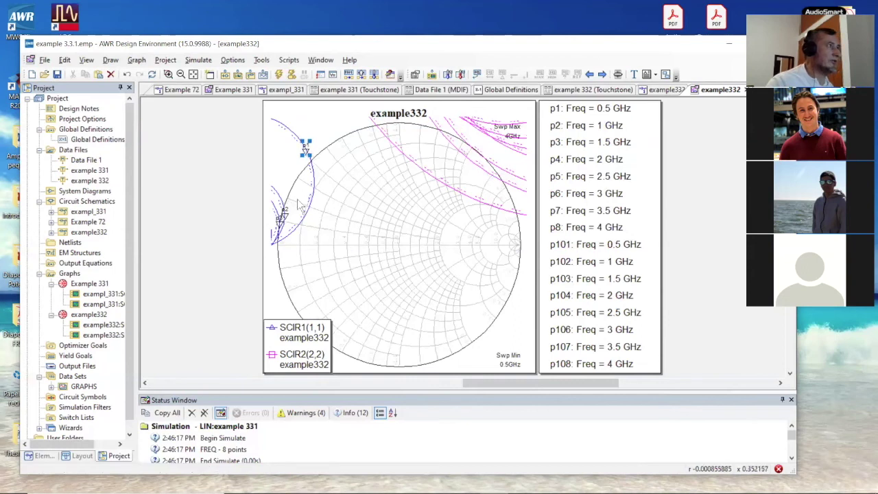
{"action": "mouse_move", "coordinate": [282, 215]}
{"action": "left_mouse_down"}
{"action": "mouse_move", "coordinate": [290, 199]}
{"action": "mouse_move", "coordinate": [271, 214]}
{"action": "mouse_move", "coordinate": [282, 218]}
{"action": "mouse_move", "coordinate": [288, 244]}
{"action": "left_mouse_up"}
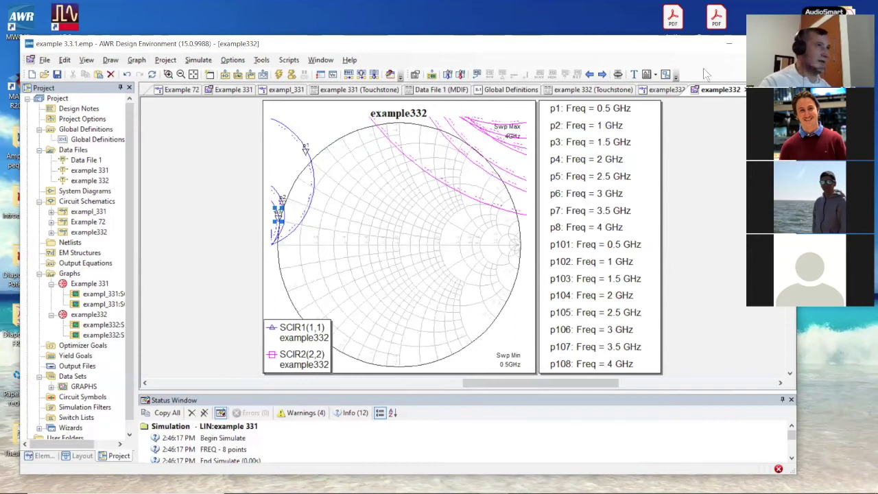
Switch to ADS, put the Example 3.3.1 schematic away, and open the Example 3.3.2 schematic from the workspace
{"action": "left_click", "coordinate": [729, 44]}
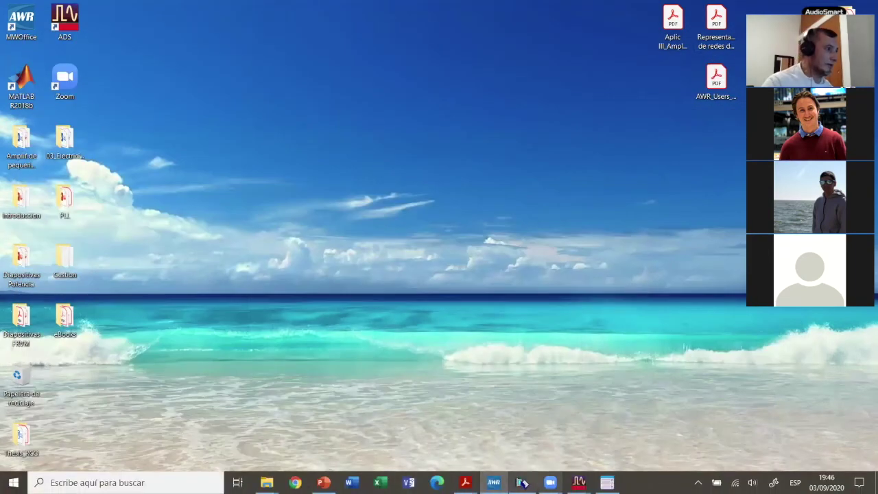
{"action": "mouse_move", "coordinate": [580, 480]}
{"action": "mouse_move", "coordinate": [599, 443]}
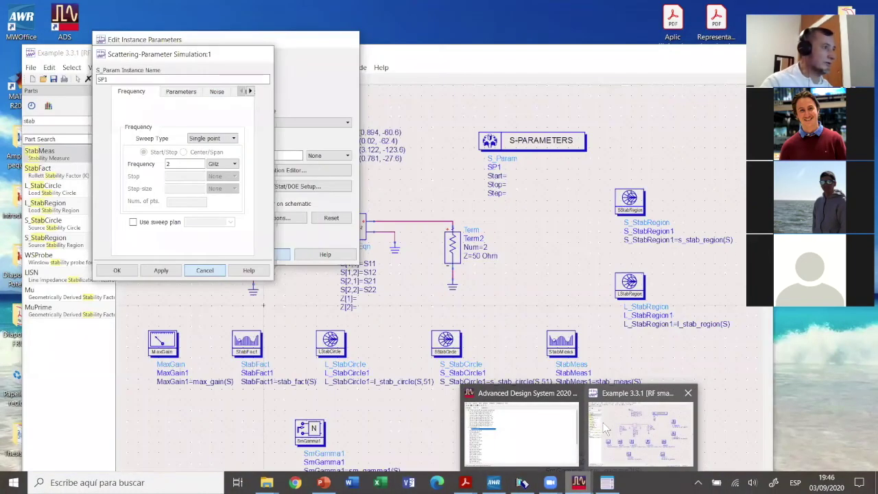
{"action": "left_click", "coordinate": [605, 428]}
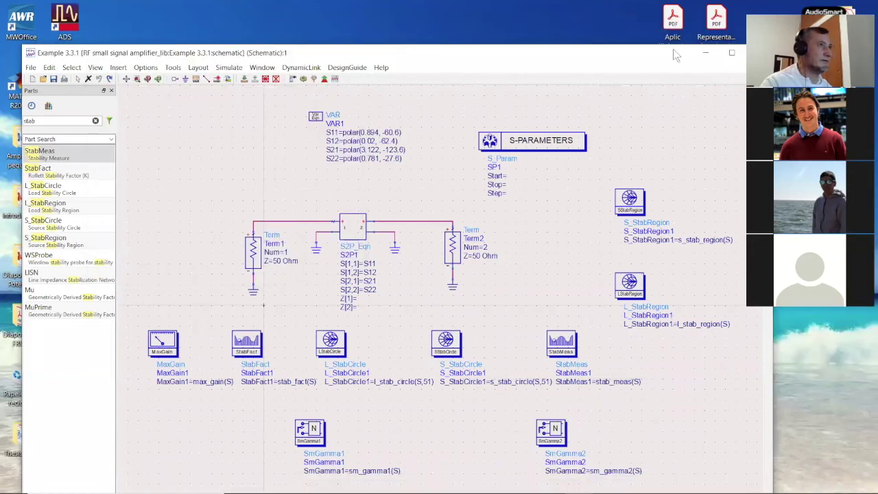
{"action": "left_click", "coordinate": [705, 53]}
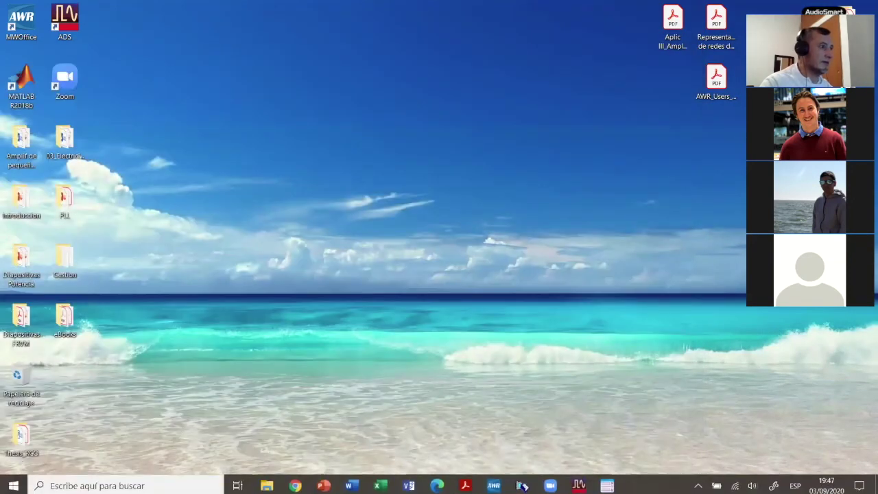
{"action": "left_click", "coordinate": [579, 485]}
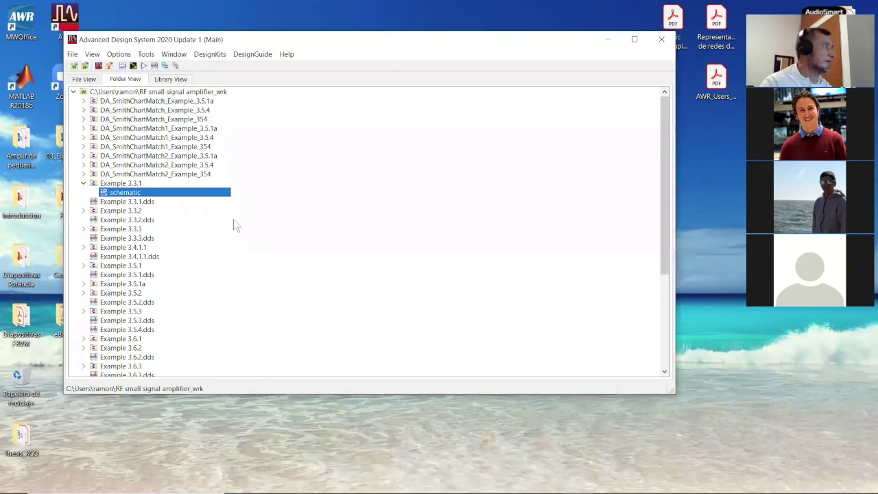
{"action": "left_click", "coordinate": [84, 183]}
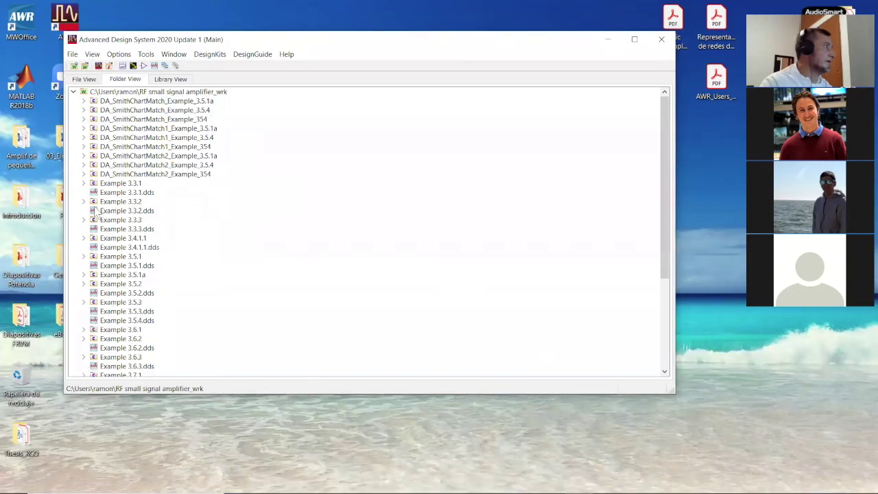
{"action": "left_click", "coordinate": [83, 202]}
{"action": "double_click", "coordinate": [121, 211]}
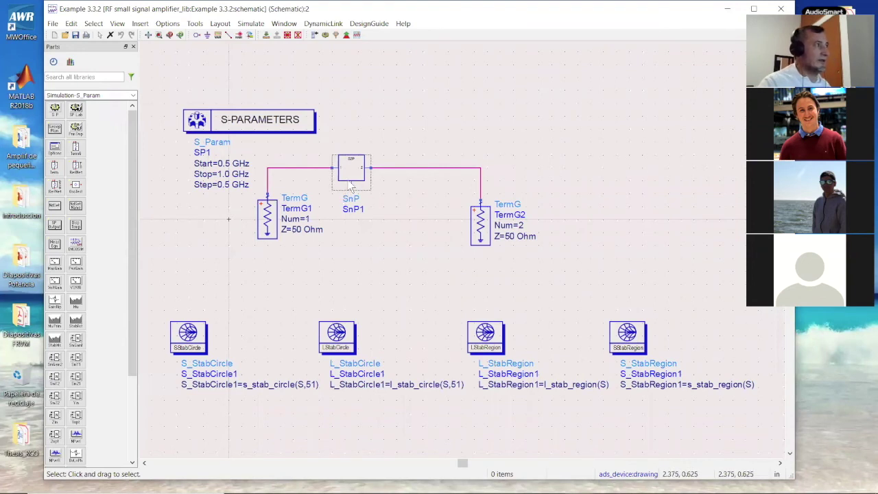
Search the parts library for "sn" to locate the SnP S-parameter file component
{"action": "left_click", "coordinate": [87, 77]}
{"action": "type", "text": "s"}
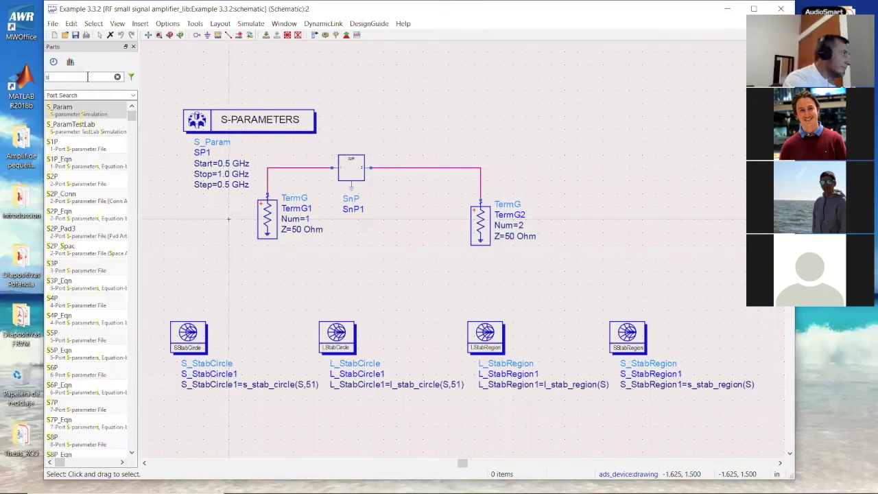
{"action": "type", "text": "n"}
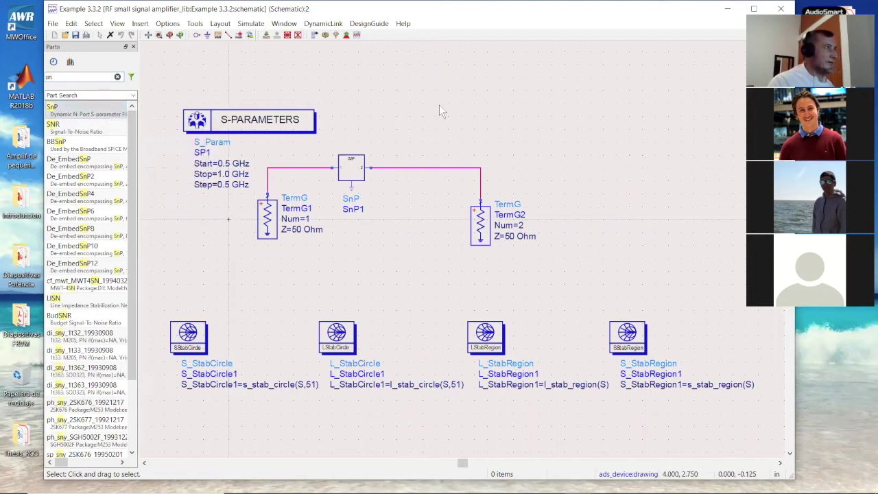
Open the SnP1 component's settings and browse the Transistor files folder for S-parameter files without choosing another one
{"action": "double_click", "coordinate": [364, 159]}
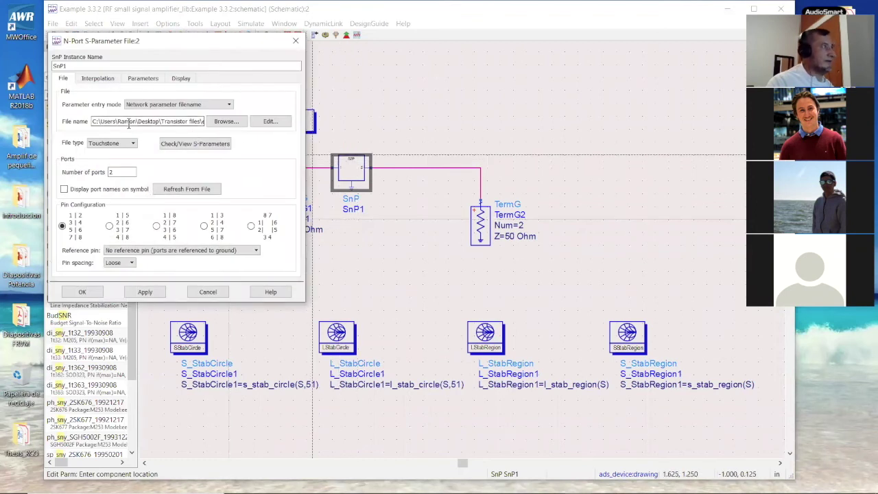
{"action": "left_click", "coordinate": [225, 121]}
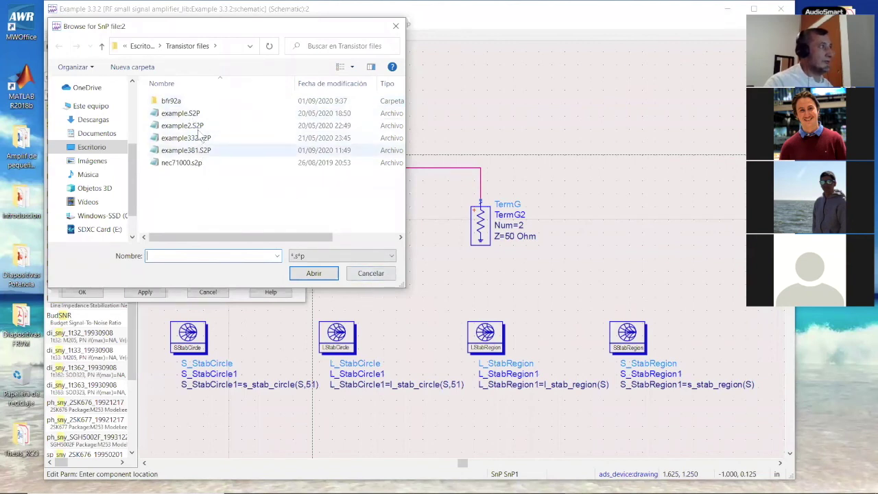
{"action": "left_click", "coordinate": [370, 273]}
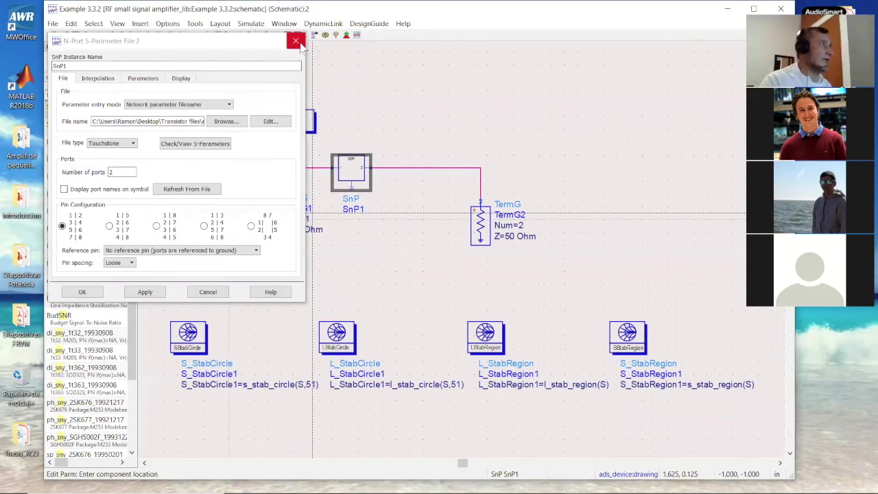
Open SnP1's example332.S2P data file, examine its header and S-parameter rows, and close it along with the component settings
{"action": "left_click", "coordinate": [275, 126]}
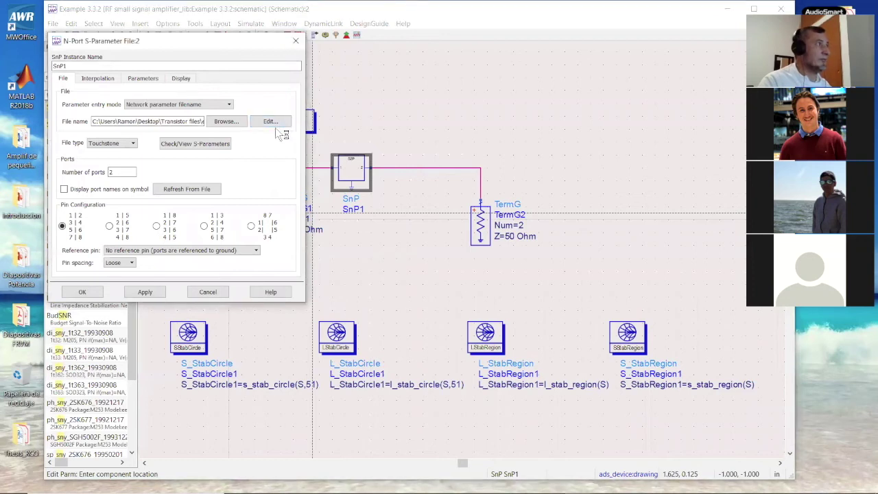
{"action": "left_click_drag", "start_coordinate": [437, 122], "coordinate": [435, 50]}
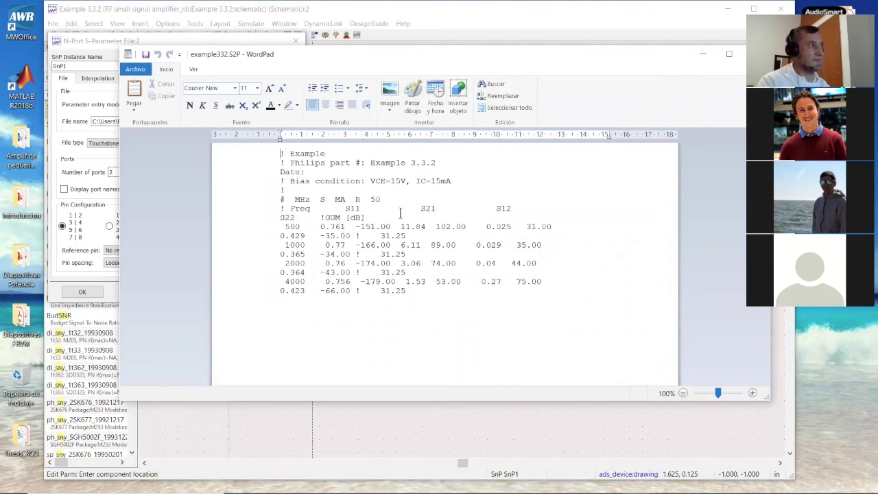
{"action": "left_click_drag", "start_coordinate": [487, 58], "coordinate": [422, 78]}
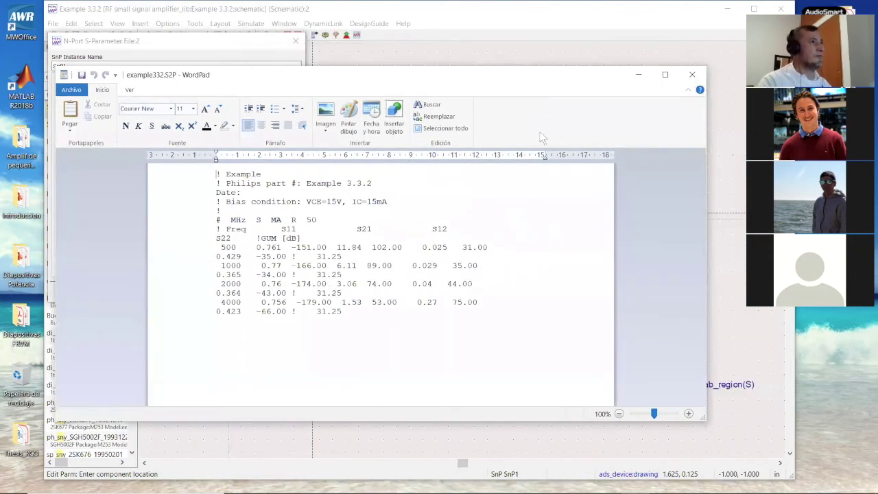
{"action": "left_click", "coordinate": [693, 74]}
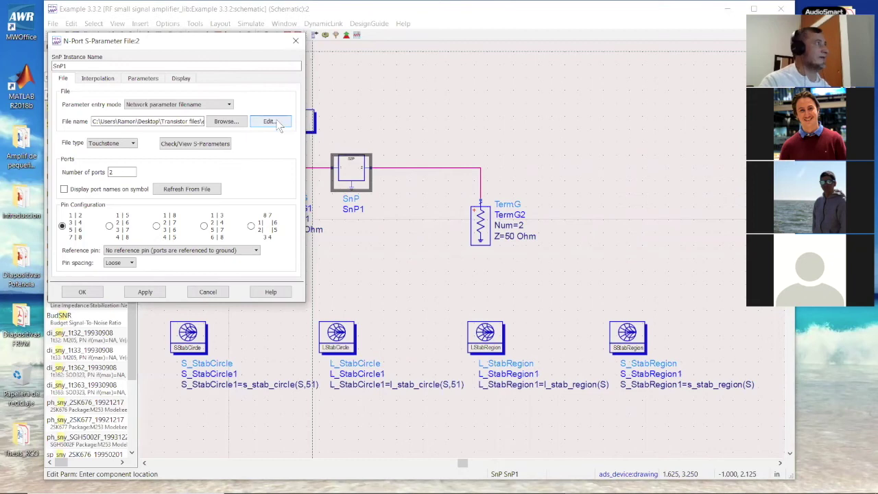
{"action": "left_click", "coordinate": [299, 41]}
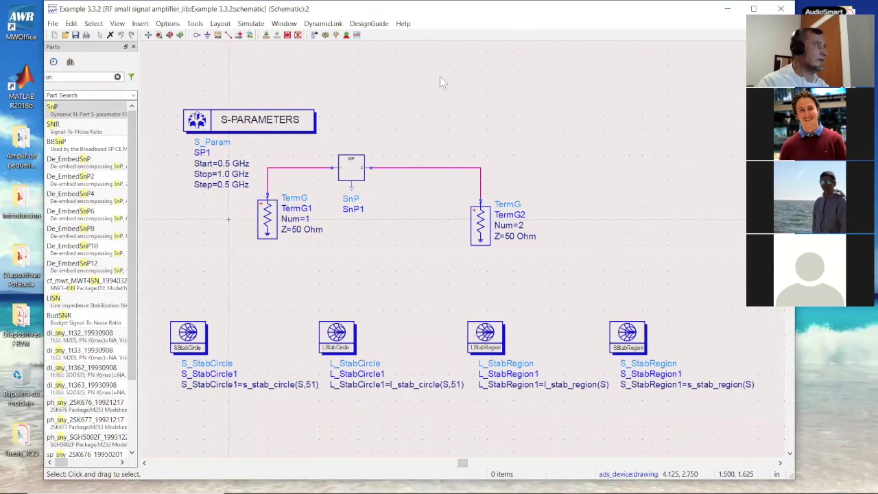
Simulate the Example 3.3.2 schematic and increase the maximum scale of the stability circle Smith chart above 1
{"action": "left_click", "coordinate": [329, 39]}
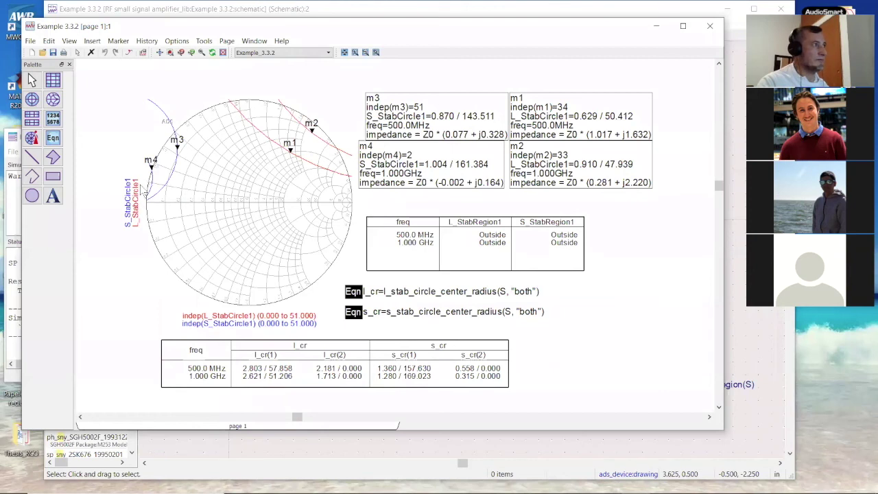
{"action": "double_click", "coordinate": [238, 203]}
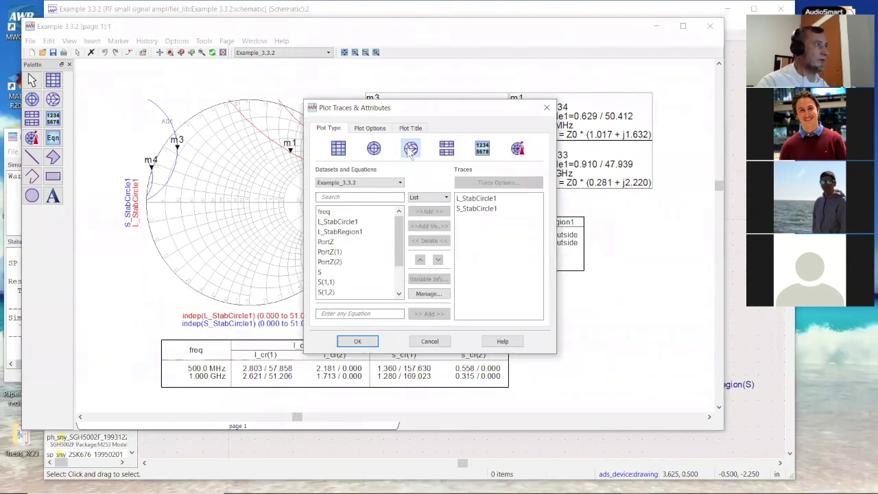
{"action": "left_click", "coordinate": [367, 132]}
{"action": "left_click", "coordinate": [372, 228]}
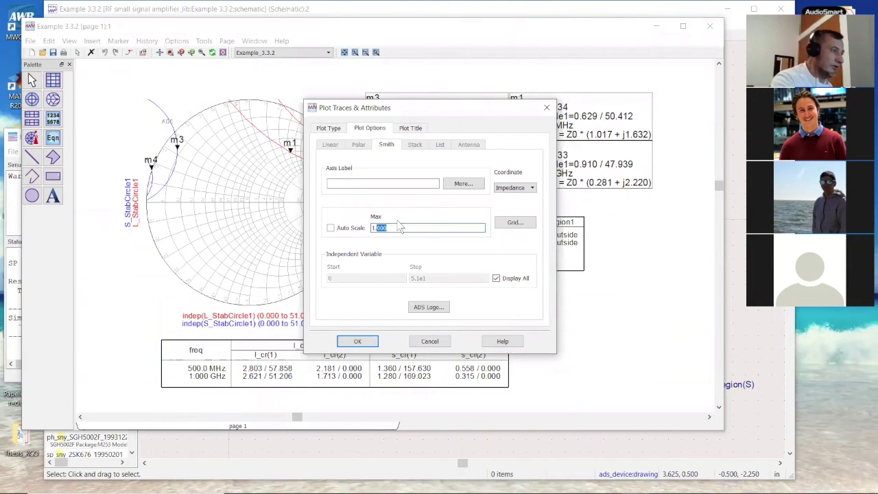
{"action": "left_click", "coordinate": [374, 341]}
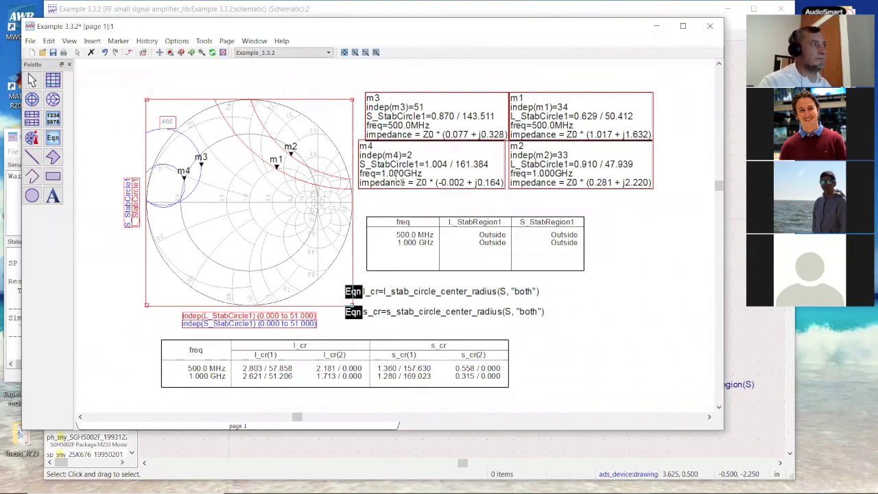
Set the stability circle Smith chart's maximum scale back to 1.0 and deselect the plot
{"action": "double_click", "coordinate": [279, 212]}
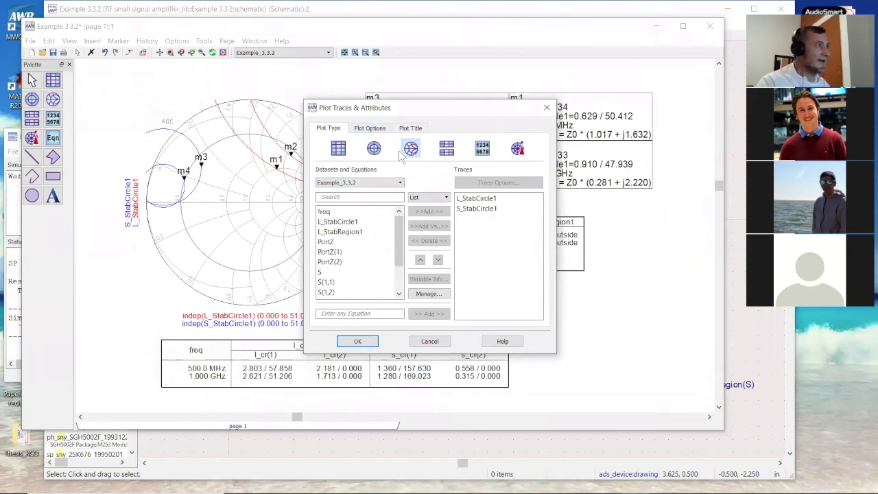
{"action": "left_click", "coordinate": [369, 128]}
{"action": "left_click", "coordinate": [389, 230]}
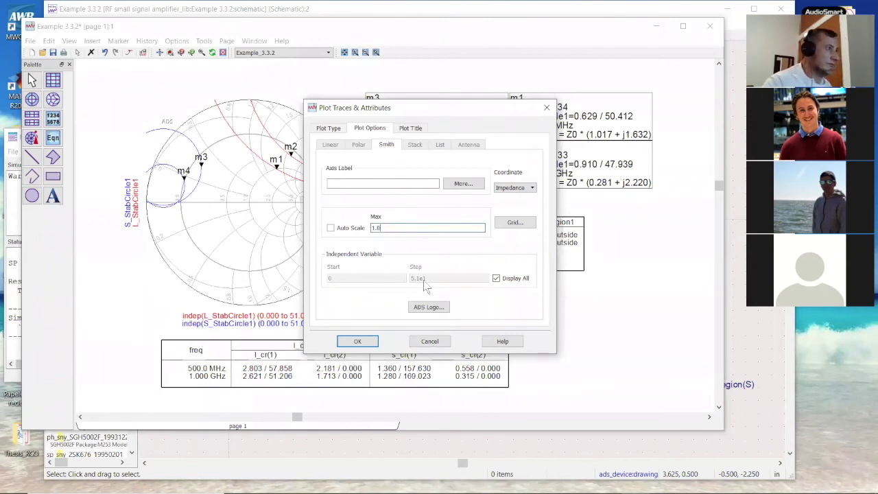
{"action": "left_click", "coordinate": [358, 341]}
{"action": "left_click", "coordinate": [122, 265]}
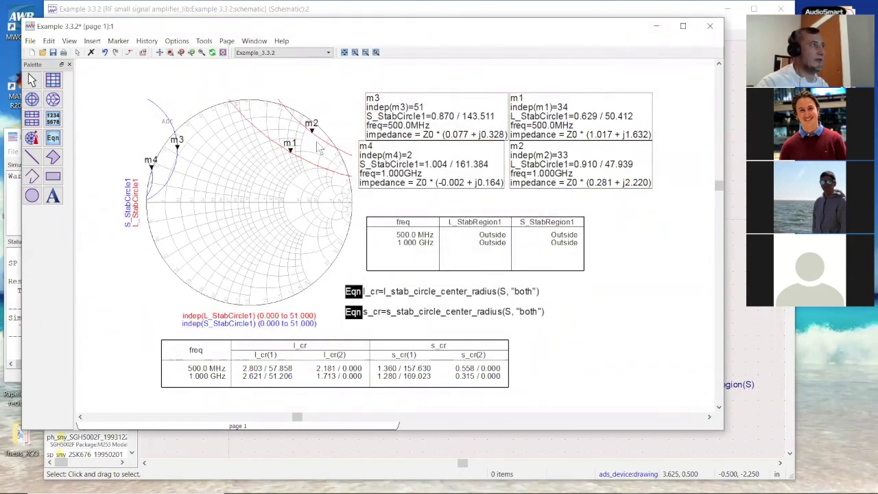
Minimize the results display and check the S-parameter controller's start, stop and step frequencies without changing them
{"action": "left_click", "coordinate": [656, 26]}
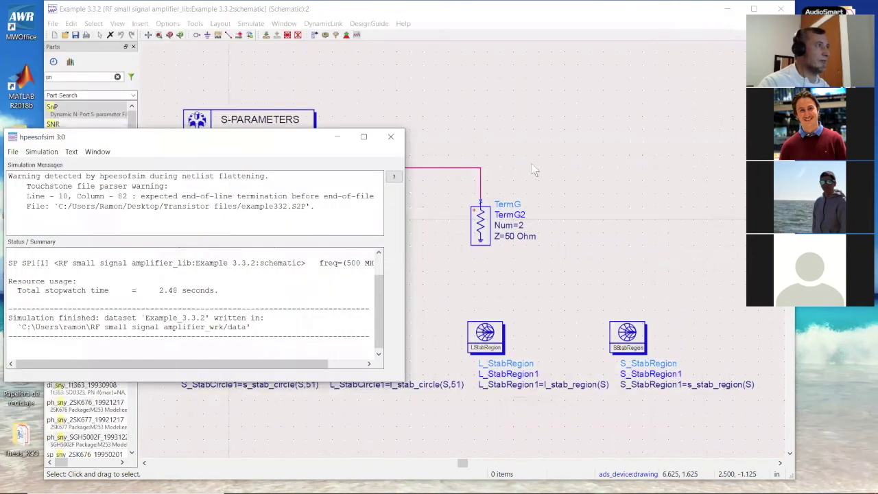
{"action": "double_click", "coordinate": [258, 122]}
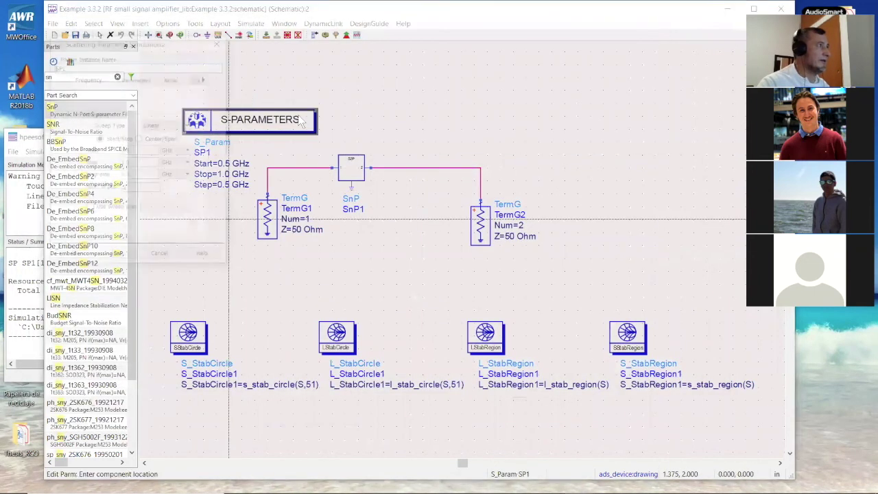
{"action": "left_click", "coordinate": [135, 152]}
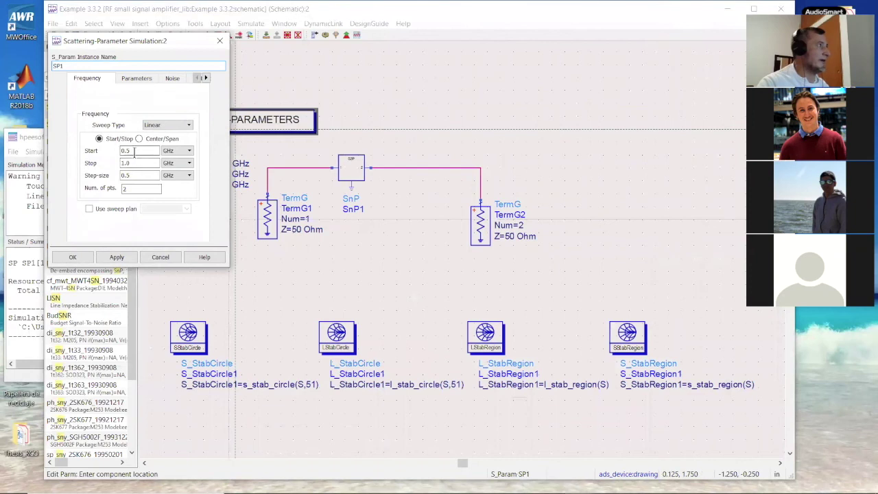
{"action": "left_click", "coordinate": [134, 163]}
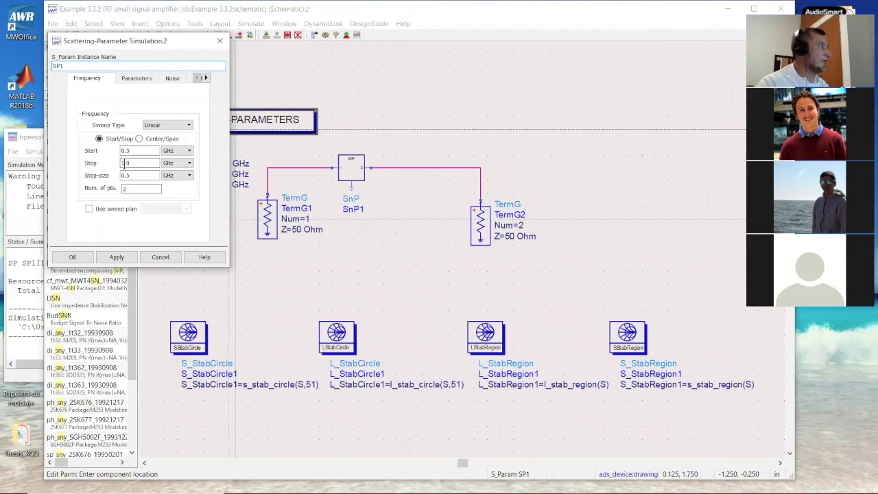
{"action": "left_click", "coordinate": [220, 40]}
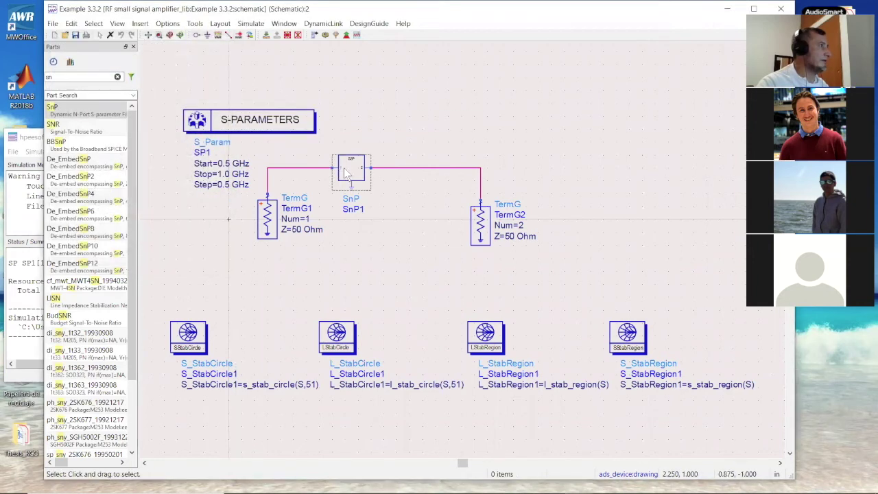
Check the highest frequency listed in SnP1's example332.S2P file, and close the file and the component settings
{"action": "double_click", "coordinate": [347, 173]}
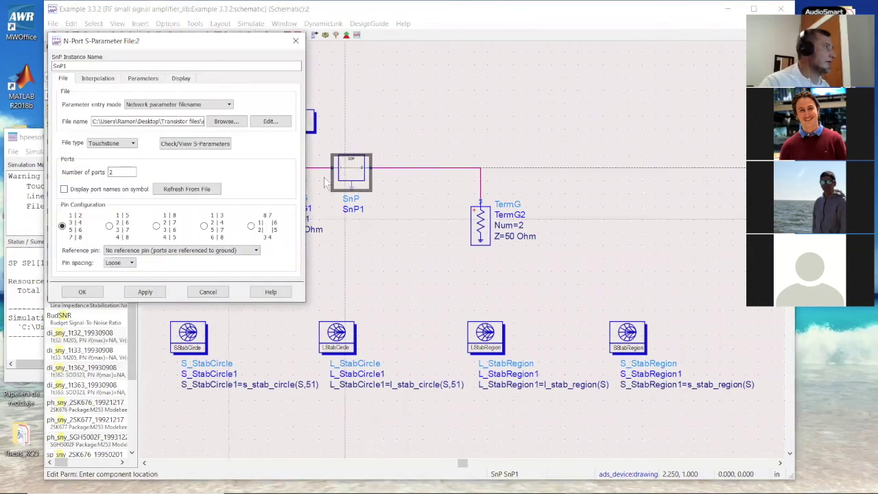
{"action": "left_click", "coordinate": [280, 125]}
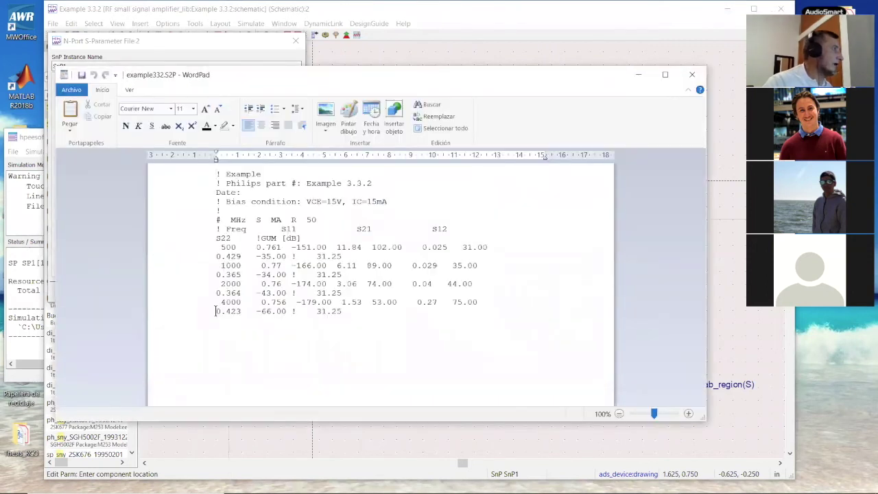
{"action": "left_click", "coordinate": [692, 75]}
{"action": "left_click", "coordinate": [296, 41]}
Set the S-parameter simulation's stop frequency to 4.0 GHz and apply it
{"action": "double_click", "coordinate": [234, 158]}
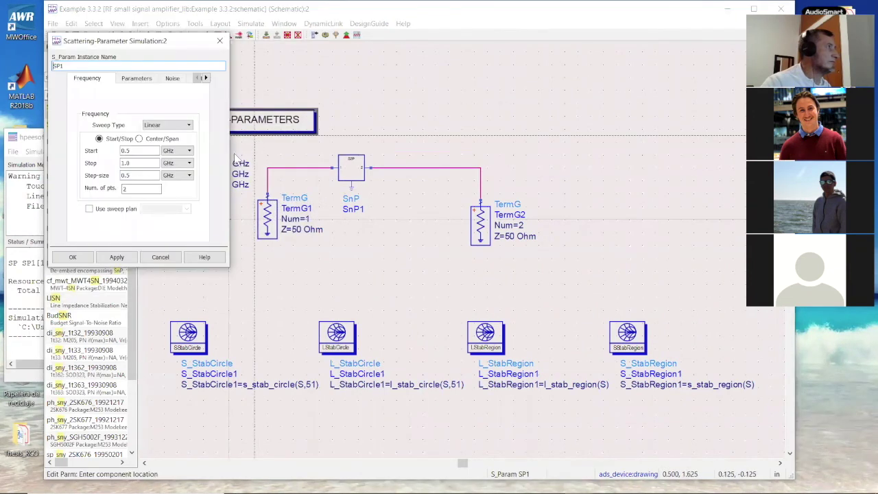
{"action": "left_click", "coordinate": [126, 163]}
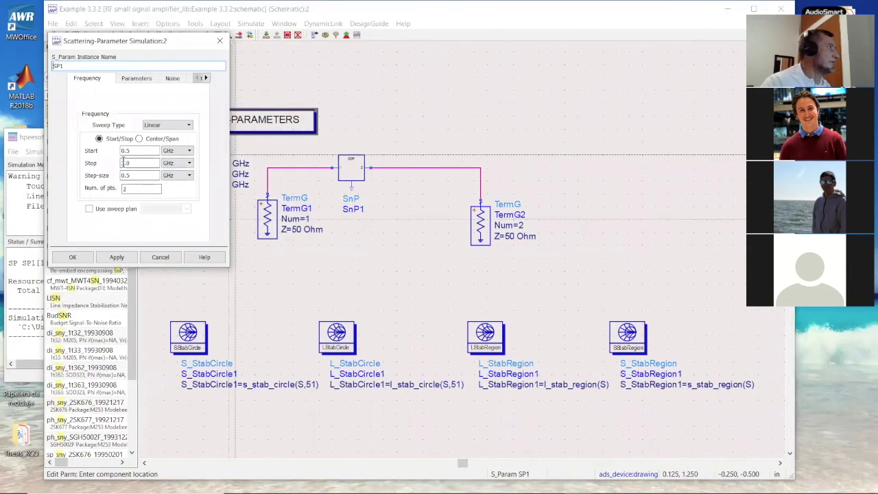
{"action": "key", "text": "BackSpace"}
{"action": "type", "text": "4"}
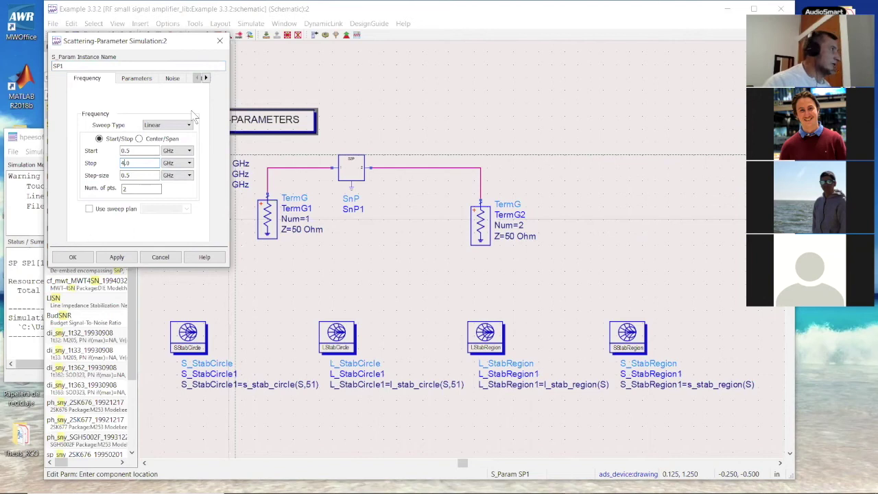
{"action": "left_click", "coordinate": [117, 257]}
{"action": "left_click", "coordinate": [72, 256]}
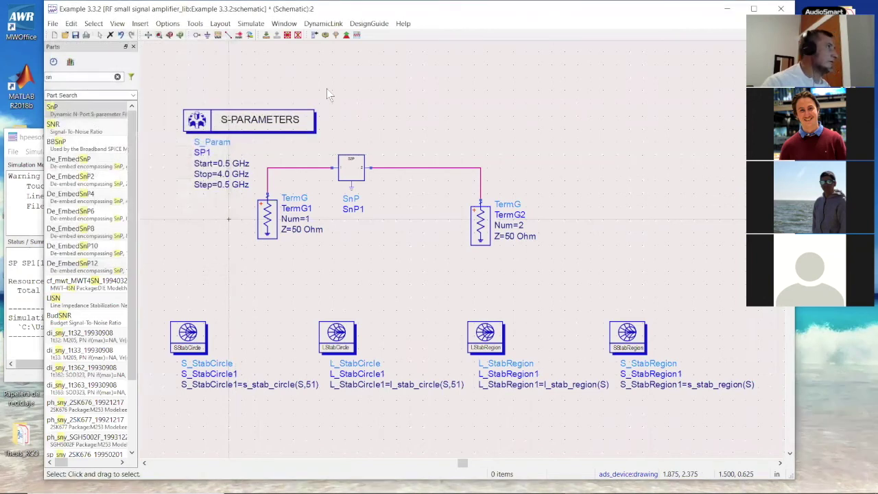
Run the simulation, review the plotted stability circles and region table, and close the results display and the simulation status window
{"action": "left_click", "coordinate": [321, 32]}
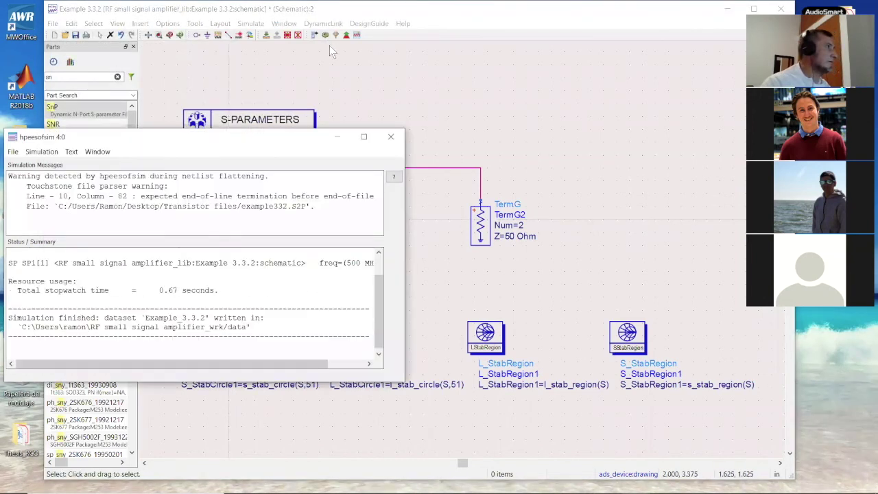
{"action": "mouse_move", "coordinate": [304, 180]}
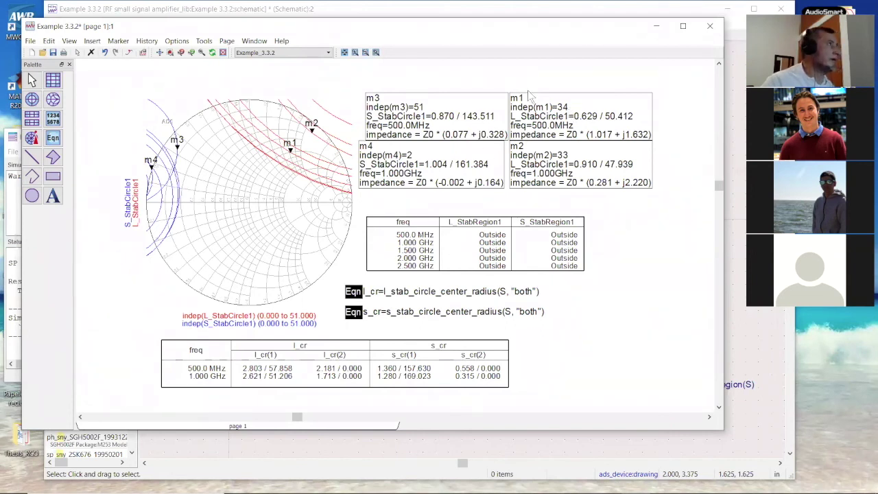
{"action": "left_click", "coordinate": [710, 25]}
{"action": "left_click", "coordinate": [372, 245]}
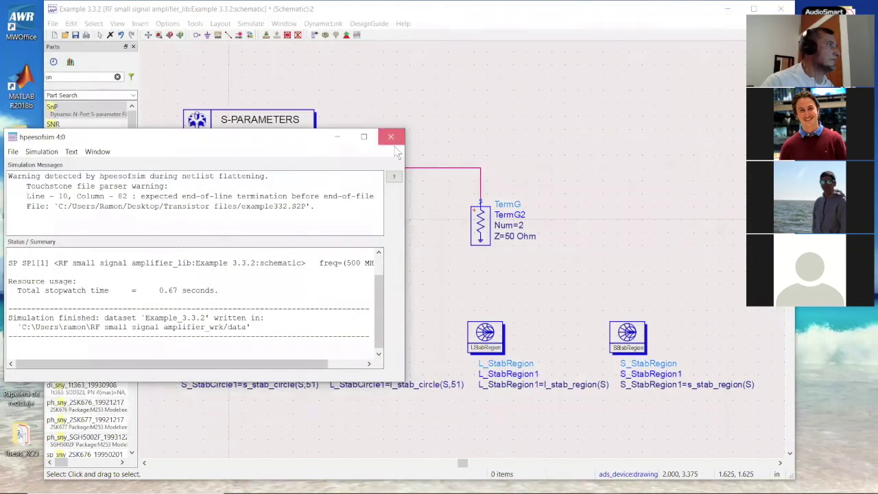
{"action": "left_click", "coordinate": [391, 137]}
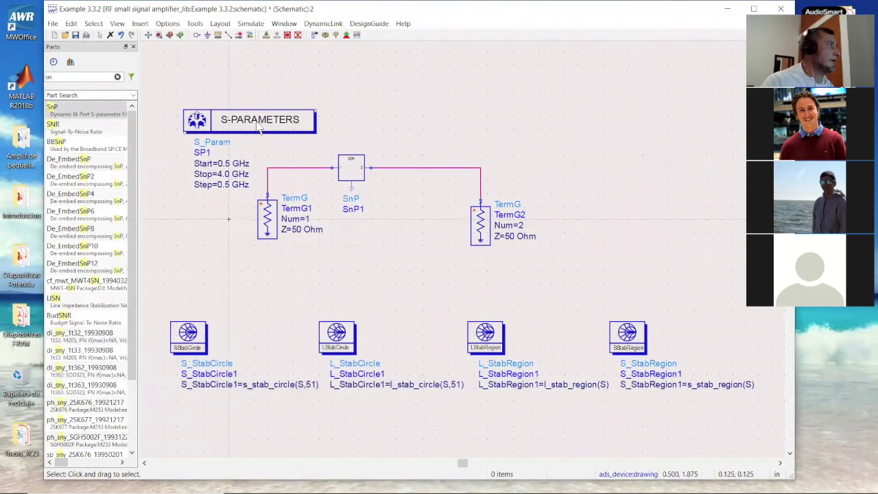
Reopen SnP1's data file to examine which frequency points it contains, and leave the file and settings unchanged
{"action": "double_click", "coordinate": [345, 165]}
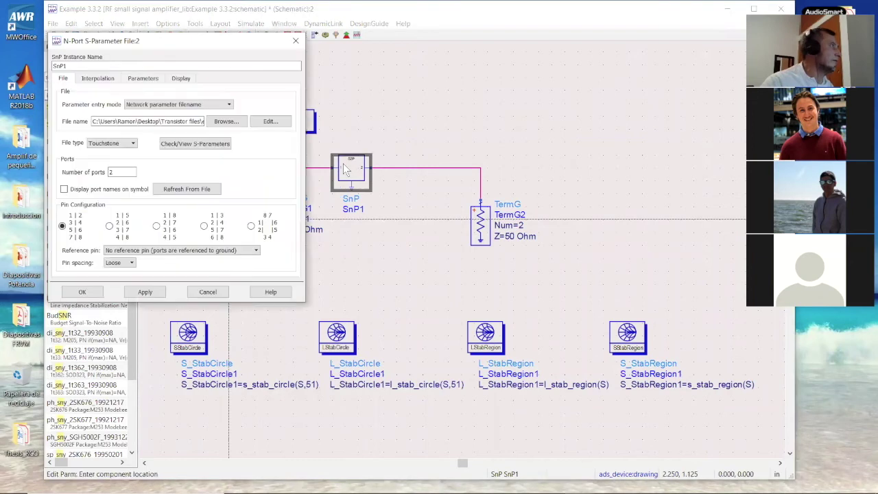
{"action": "left_click", "coordinate": [287, 124]}
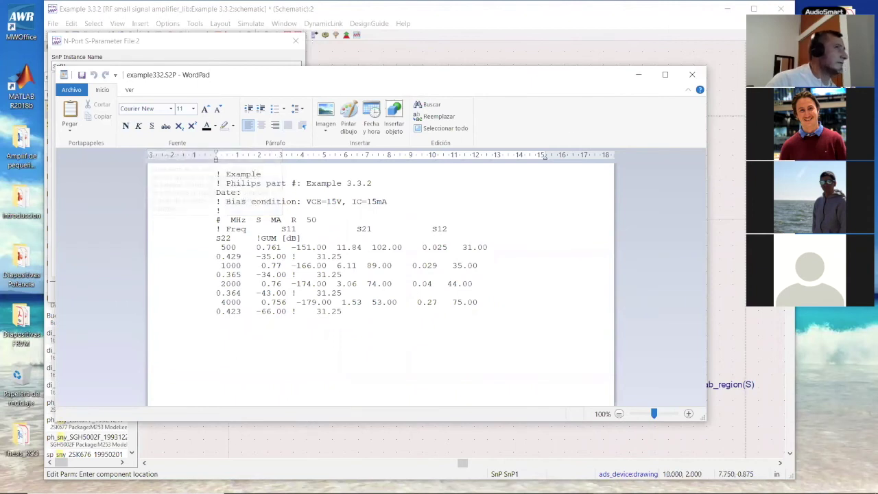
{"action": "key", "text": "alt+F4"}
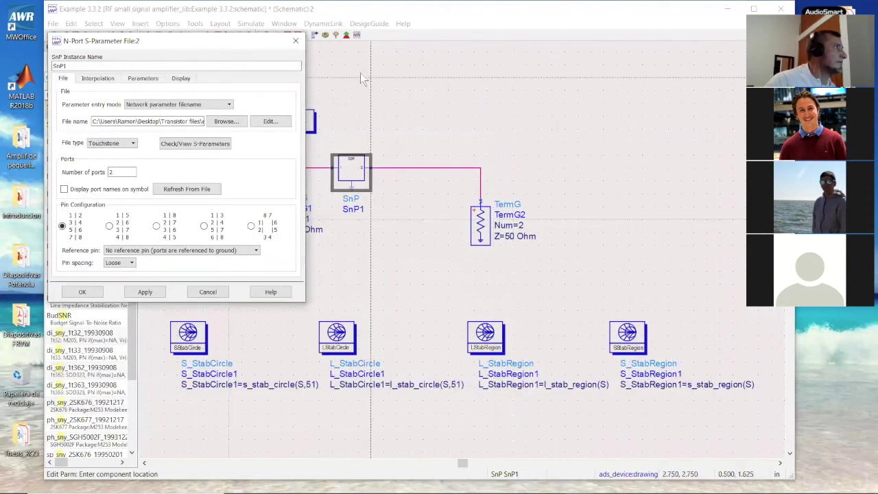
{"action": "left_click", "coordinate": [296, 40]}
Set the stop frequency of the S-parameter simulation SP1 to 1.0 GHz and accept the settings
{"action": "double_click", "coordinate": [266, 118]}
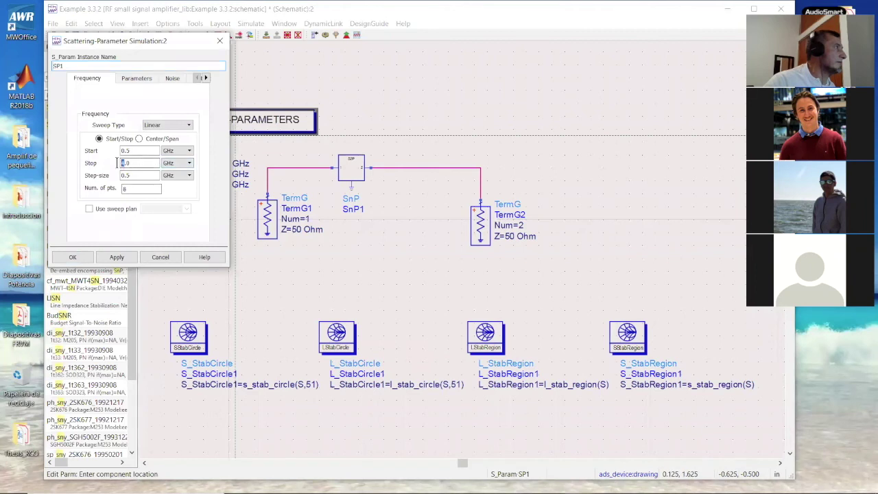
{"action": "key", "text": "BackSpace"}
{"action": "type", "text": "1"}
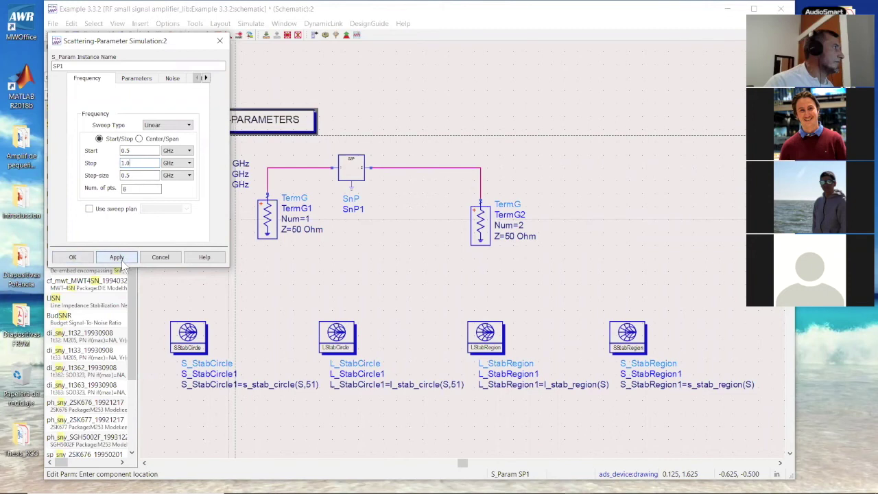
{"action": "left_click", "coordinate": [73, 257]}
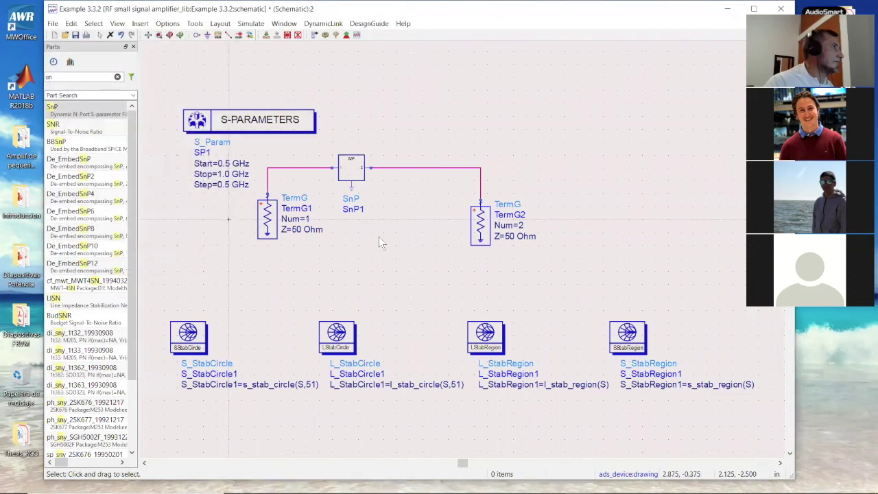
Run the simulation, examine the stability circles and tables, and move marker m3 along the 500 MHz source stability circle to index 48
{"action": "left_click", "coordinate": [325, 34]}
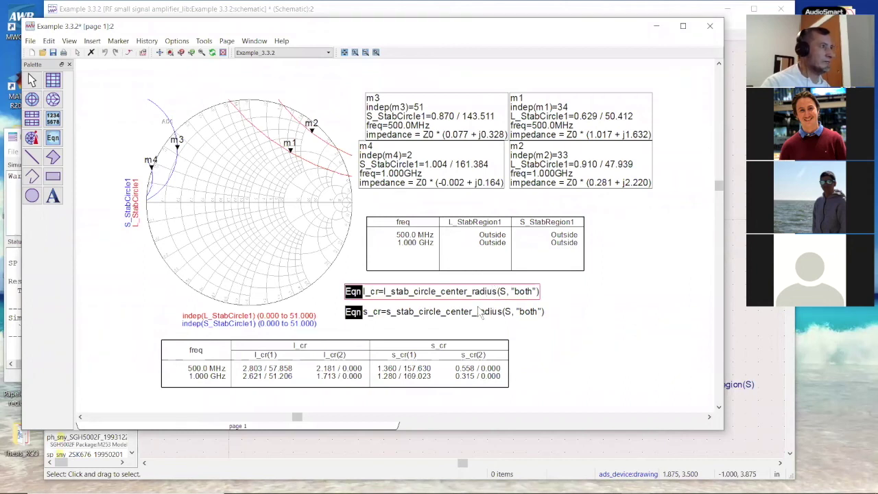
{"action": "left_click", "coordinate": [400, 379]}
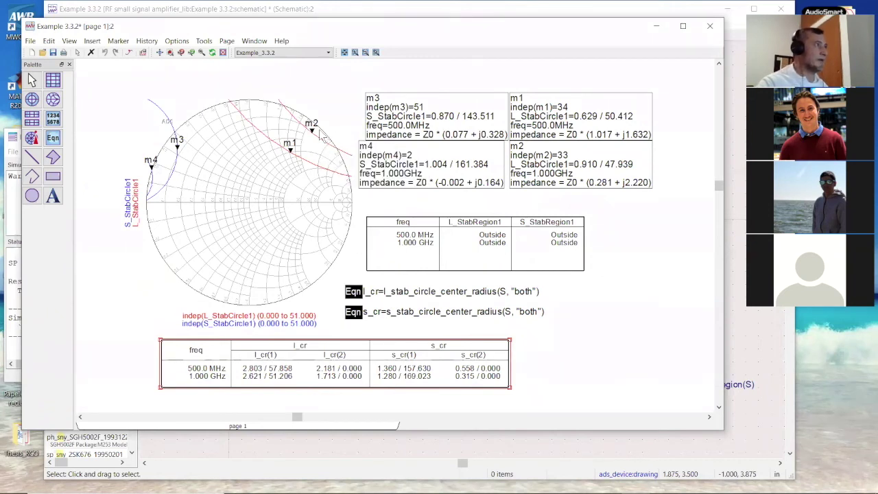
{"action": "mouse_move", "coordinate": [311, 132]}
{"action": "left_mouse_down"}
{"action": "mouse_move", "coordinate": [323, 141]}
{"action": "mouse_move", "coordinate": [308, 130]}
{"action": "mouse_move", "coordinate": [314, 140]}
{"action": "left_mouse_up"}
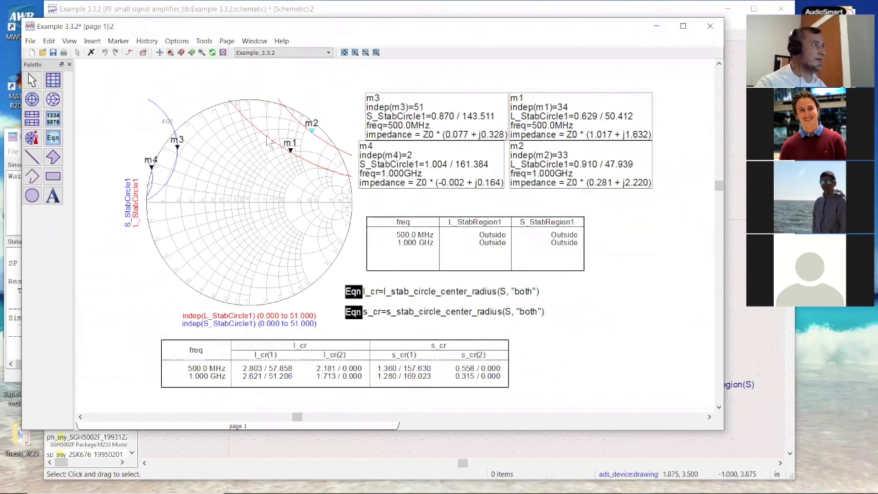
{"action": "mouse_move", "coordinate": [180, 153]}
{"action": "left_mouse_down"}
{"action": "mouse_move", "coordinate": [173, 177]}
{"action": "mouse_move", "coordinate": [180, 175]}
{"action": "mouse_move", "coordinate": [173, 168]}
{"action": "left_mouse_up"}
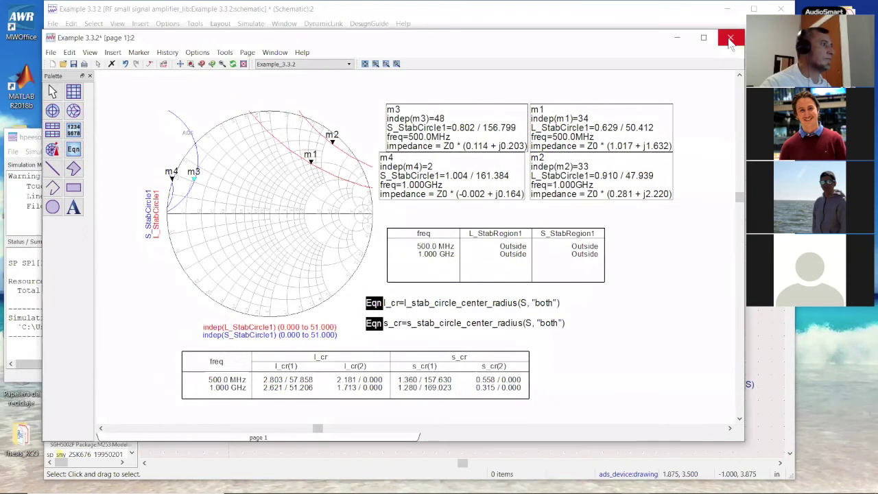
Save and close the Example 3.3.2 results display and schematic, closing the simulation status window as well
{"action": "left_click", "coordinate": [731, 39]}
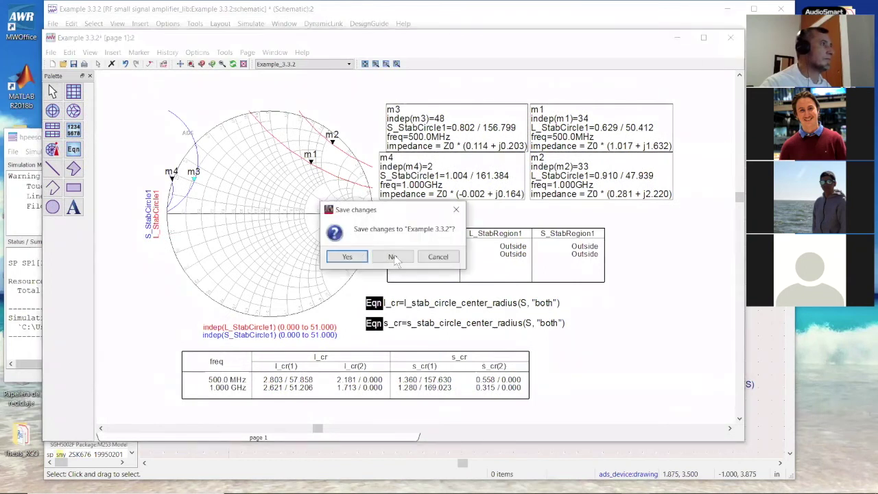
{"action": "left_click", "coordinate": [347, 258]}
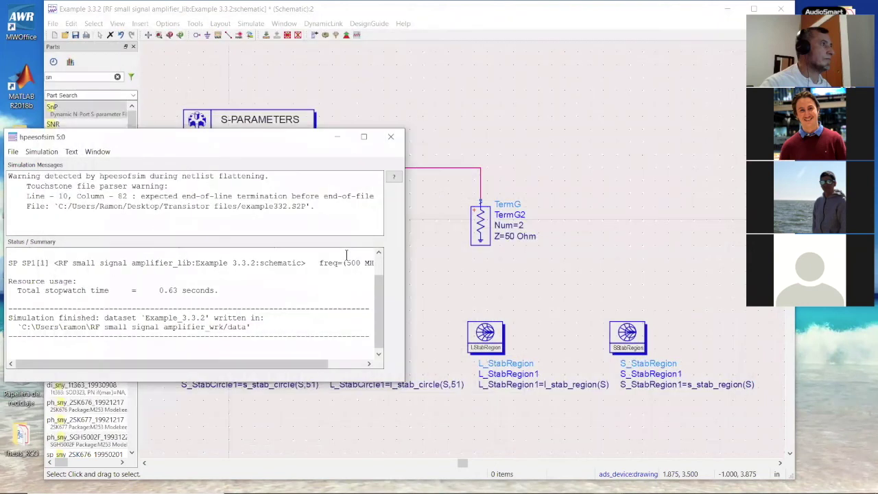
{"action": "left_click", "coordinate": [393, 138]}
{"action": "double_click", "coordinate": [453, 8]}
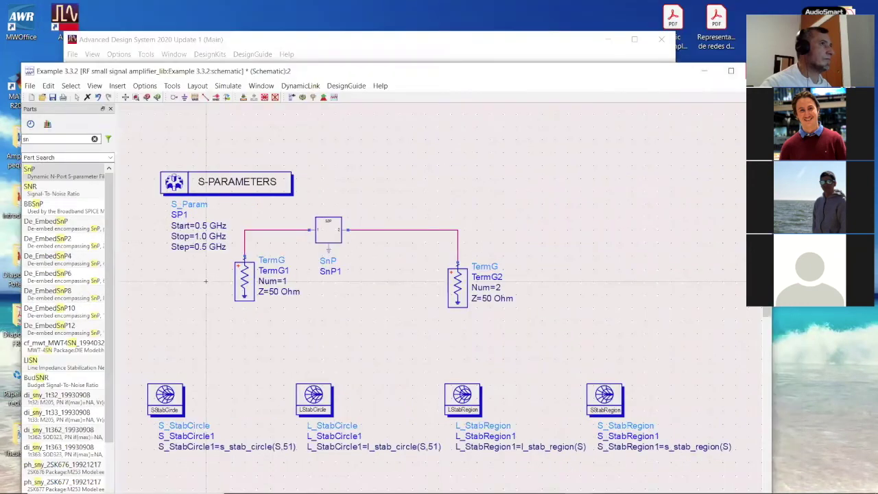
{"action": "left_click", "coordinate": [730, 70]}
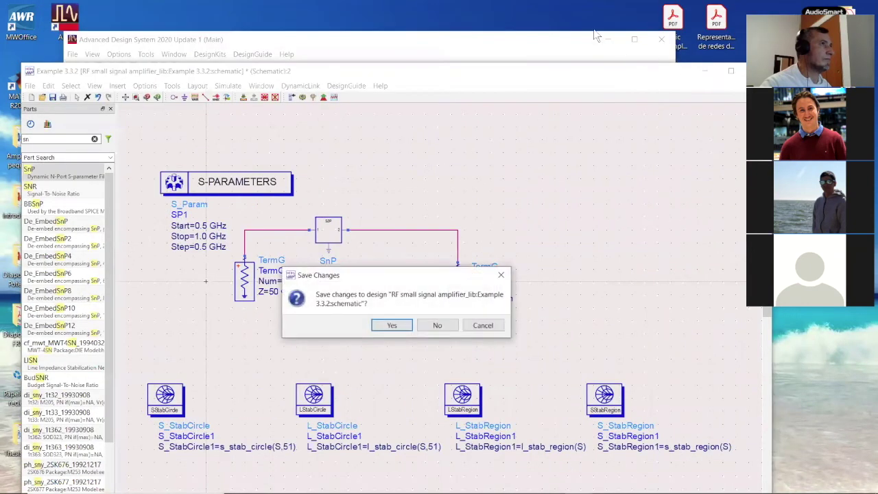
{"action": "left_click", "coordinate": [391, 326]}
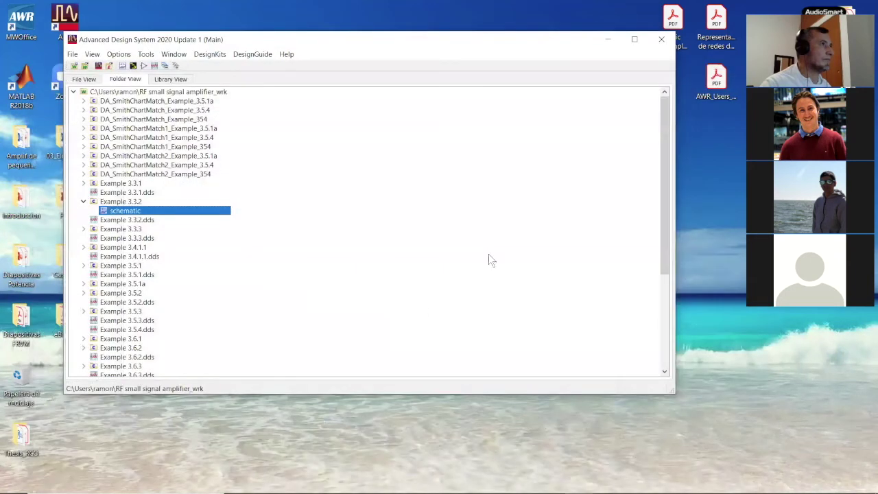
Switch to the PowerPoint small-signal amplifier presentation and review the Example 3.3.2 schematics, S-parameter data and stability circle plots on slides 90 to 95
{"action": "left_click", "coordinate": [608, 39]}
{"action": "left_click", "coordinate": [323, 484]}
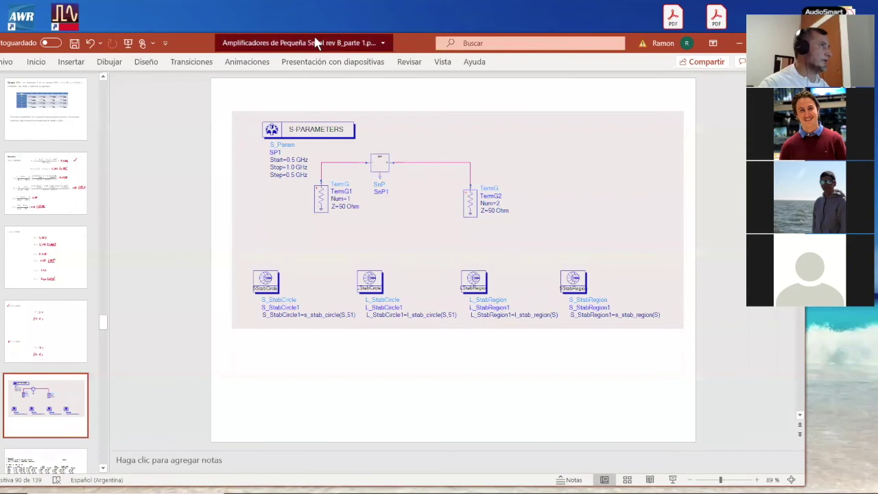
{"action": "left_click_drag", "start_coordinate": [348, 35], "coordinate": [383, 14]}
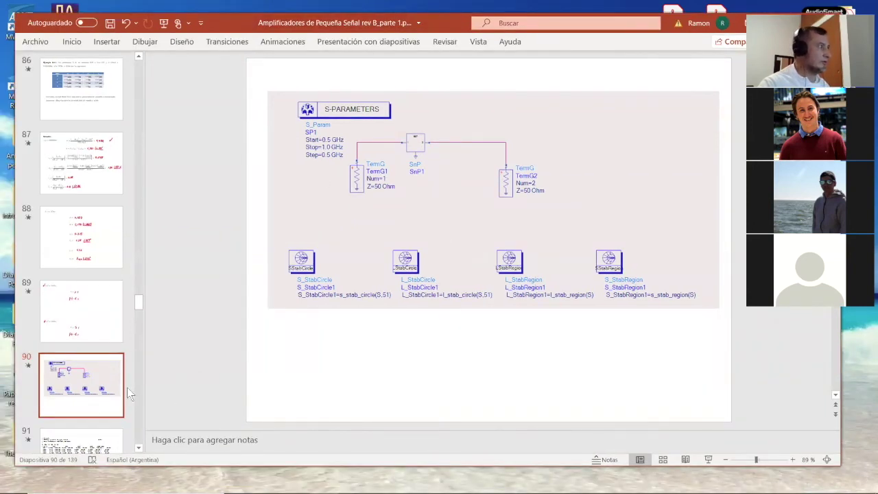
{"action": "left_click", "coordinate": [63, 439]}
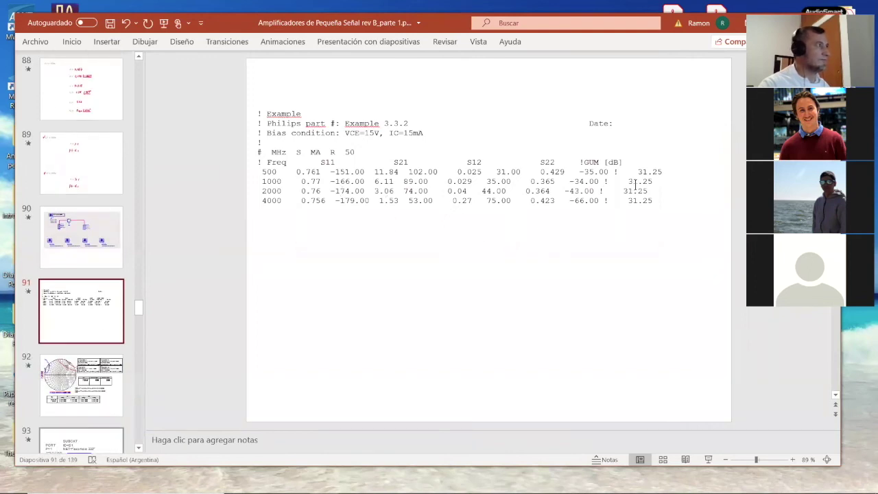
{"action": "left_click", "coordinate": [92, 388]}
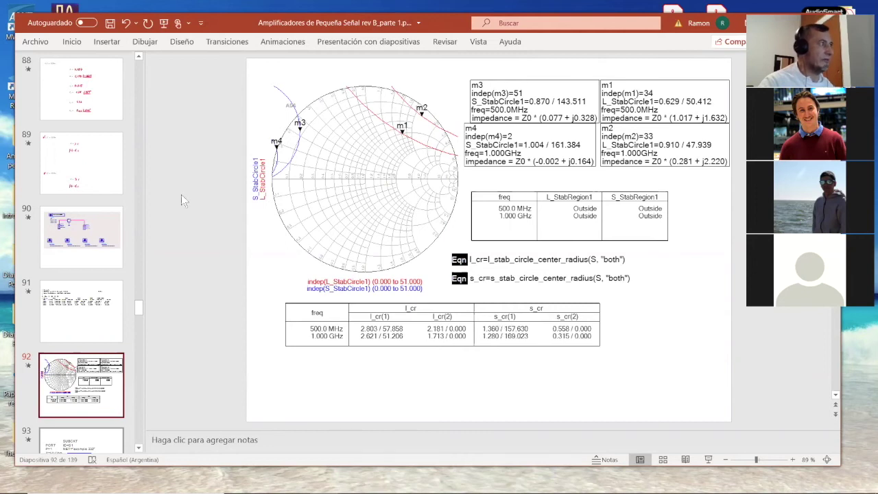
{"action": "left_click", "coordinate": [94, 446]}
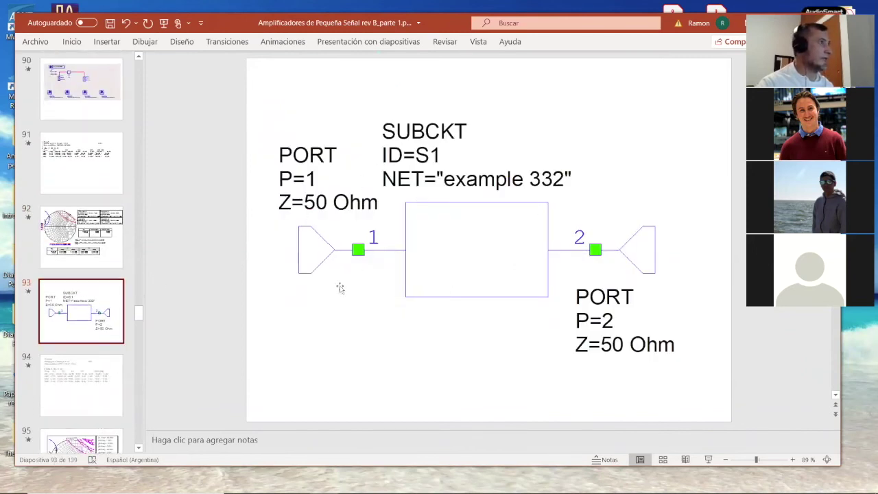
{"action": "left_click", "coordinate": [105, 384]}
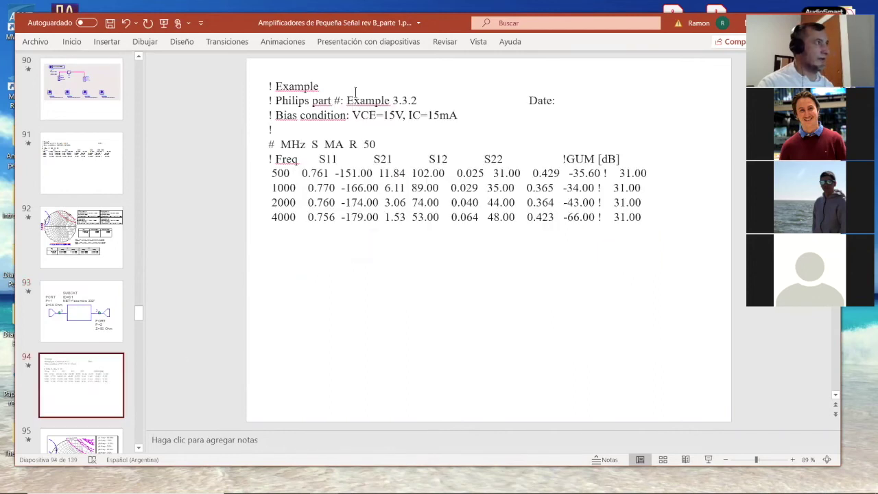
{"action": "left_click", "coordinate": [88, 447]}
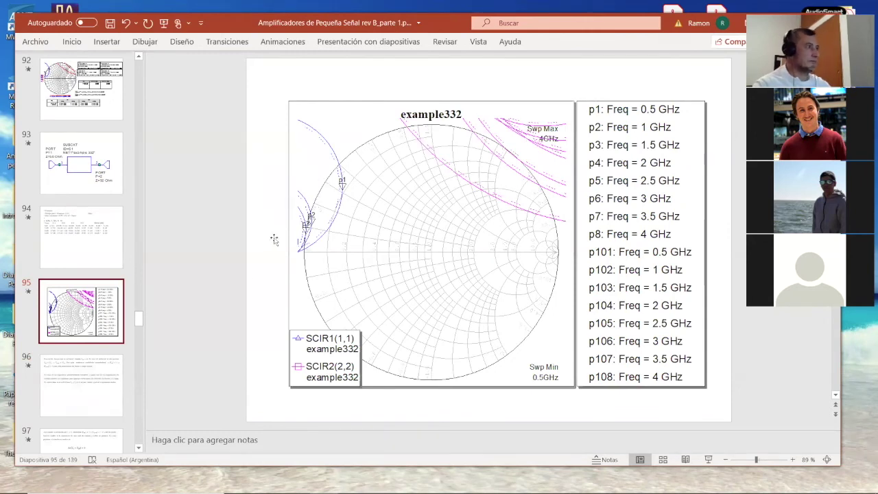
Look briefly at slide 96 on unilateral networks, and return to slide 95 to examine the example332 stability circles
{"action": "left_click", "coordinate": [96, 396]}
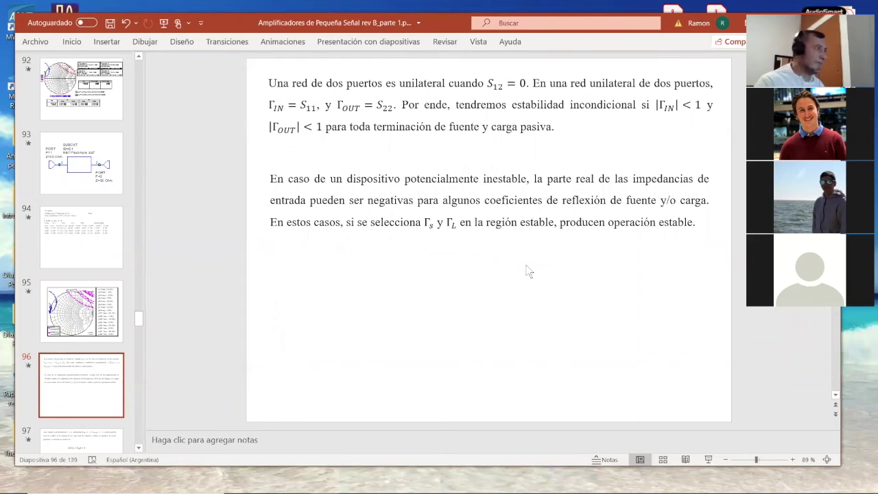
{"action": "left_click", "coordinate": [102, 328]}
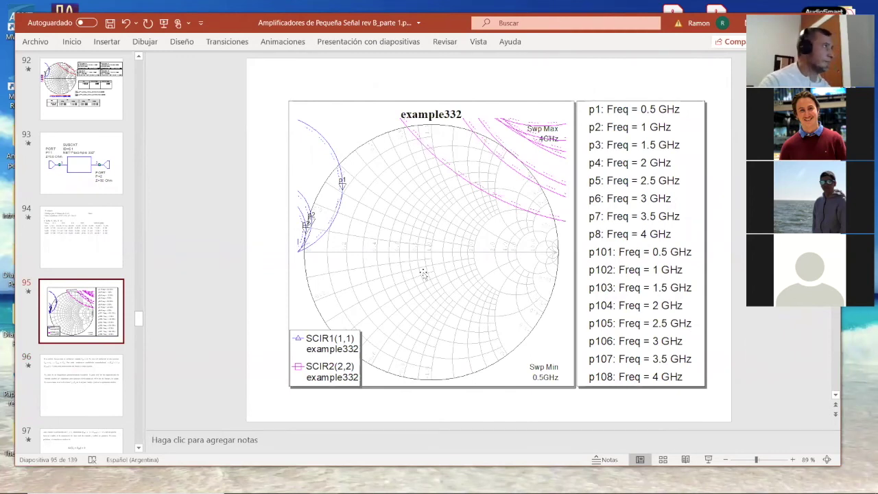
{"action": "left_click", "coordinate": [144, 42]}
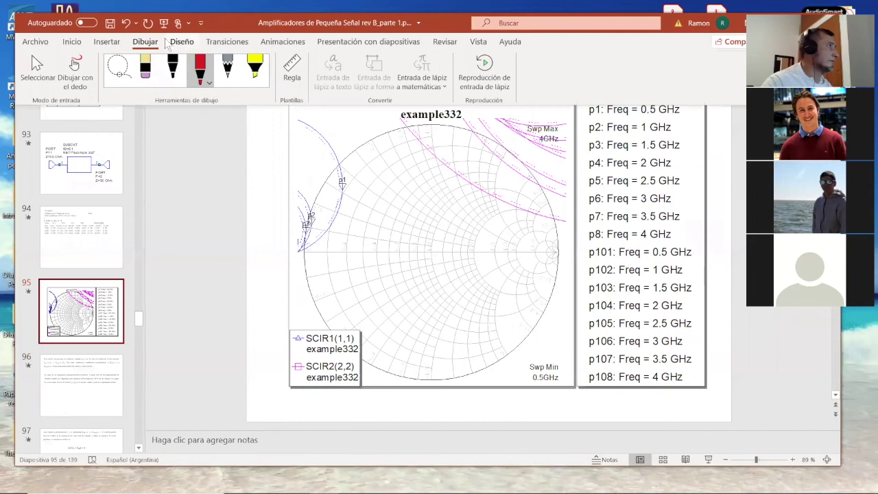
{"action": "left_click", "coordinate": [580, 46]}
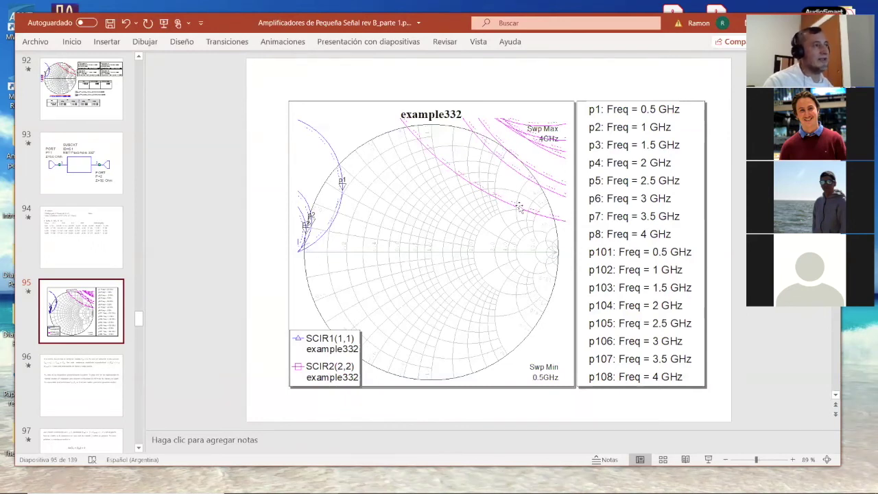
Review the stability theory on slides 96 and 97, including the source and load loop-resistance conditions, and advance to slide 98
{"action": "left_click", "coordinate": [65, 383]}
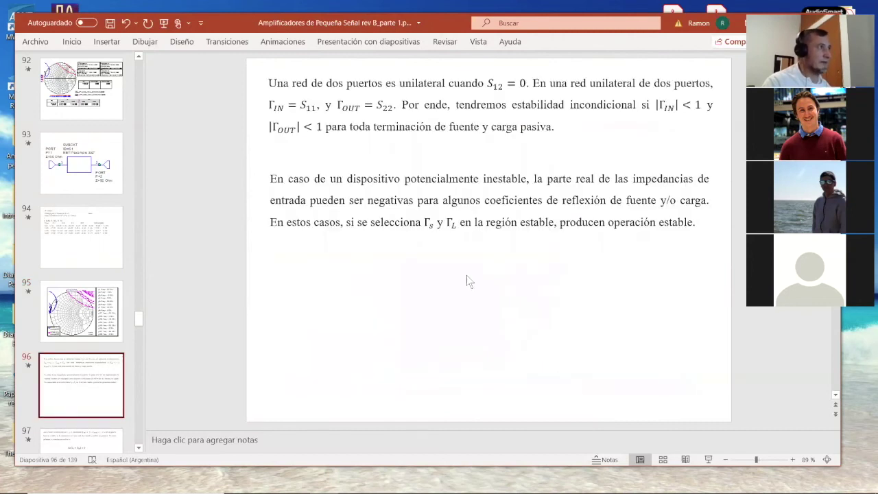
{"action": "left_click", "coordinate": [92, 424]}
{"action": "left_click", "coordinate": [82, 410]}
{"action": "left_click", "coordinate": [80, 441]}
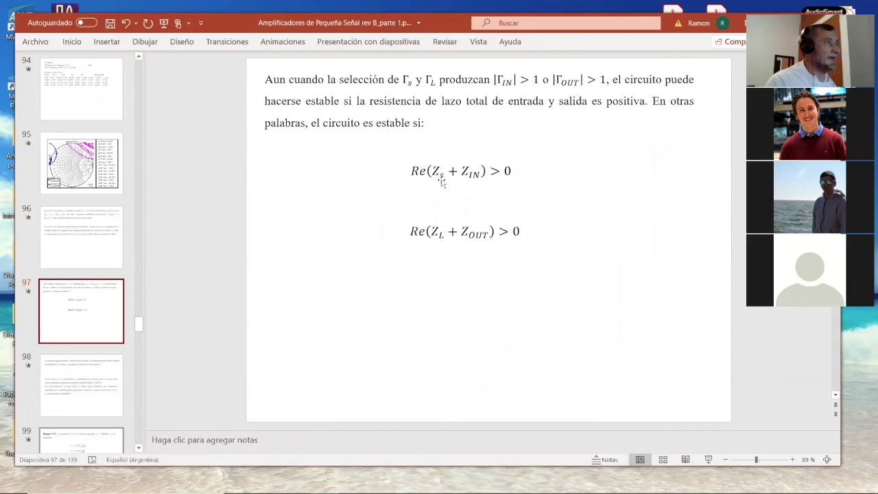
{"action": "double_click", "coordinate": [438, 173]}
{"action": "left_click", "coordinate": [449, 209]}
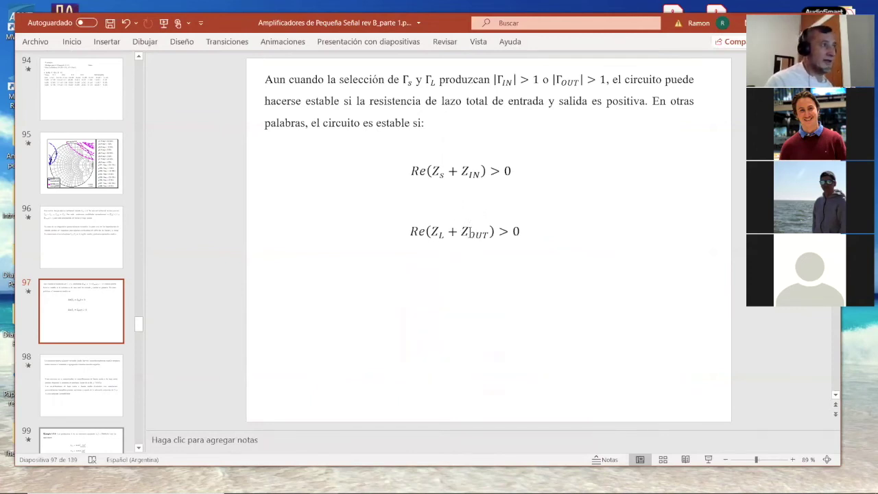
{"action": "left_click", "coordinate": [92, 370]}
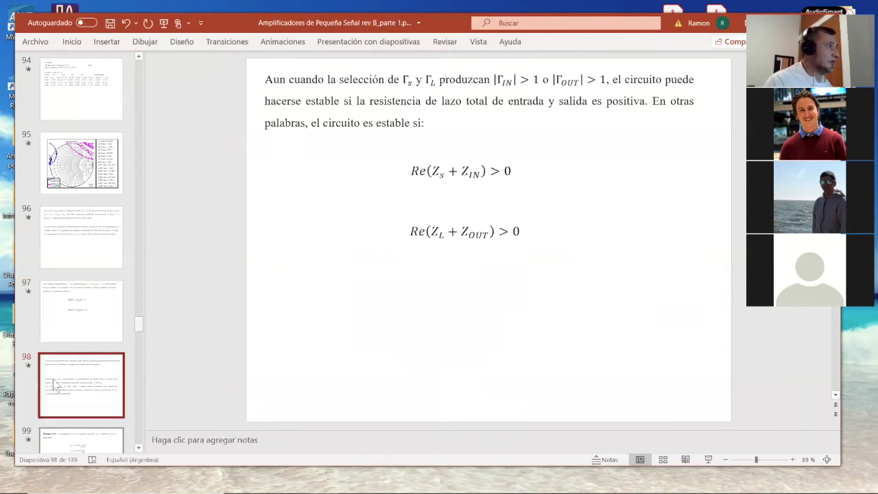
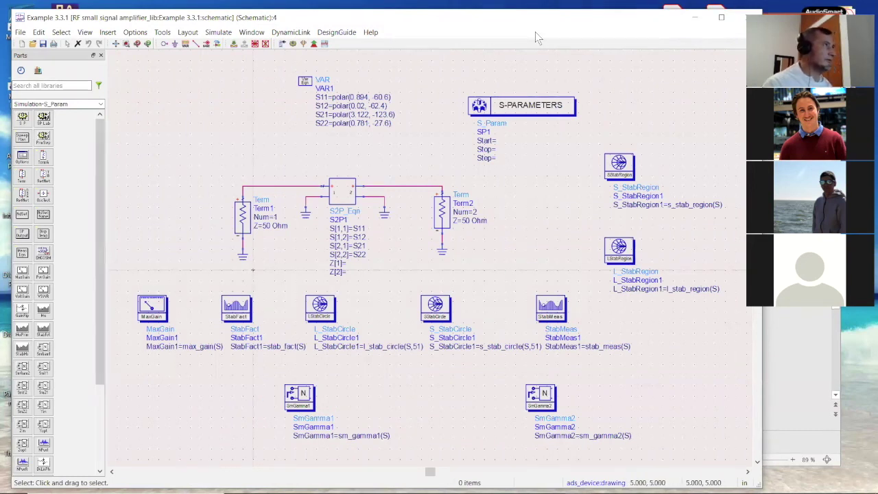
Put the Example 3.3.1 schematic aside in ADS, open Example 3.3.1.dds to examine its stability circles and tables, and close the display
{"action": "left_click_drag", "start_coordinate": [397, 27], "coordinate": [384, 62]}
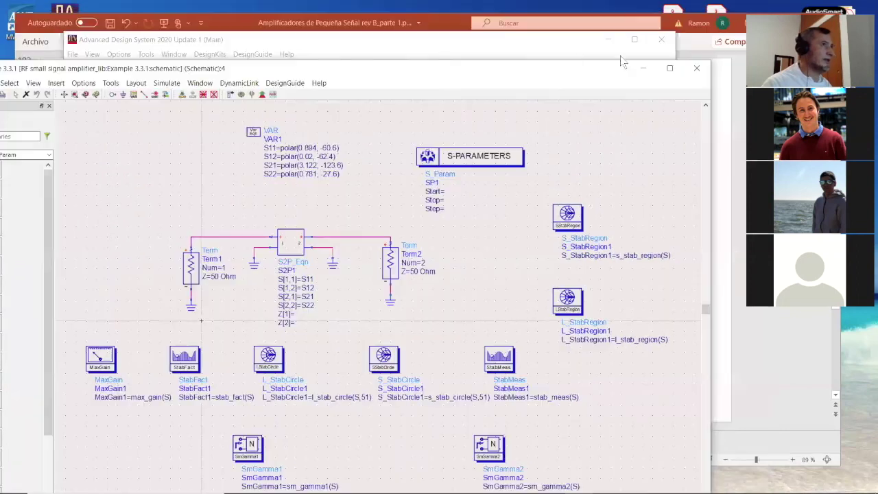
{"action": "left_click", "coordinate": [640, 67]}
{"action": "left_click", "coordinate": [129, 201]}
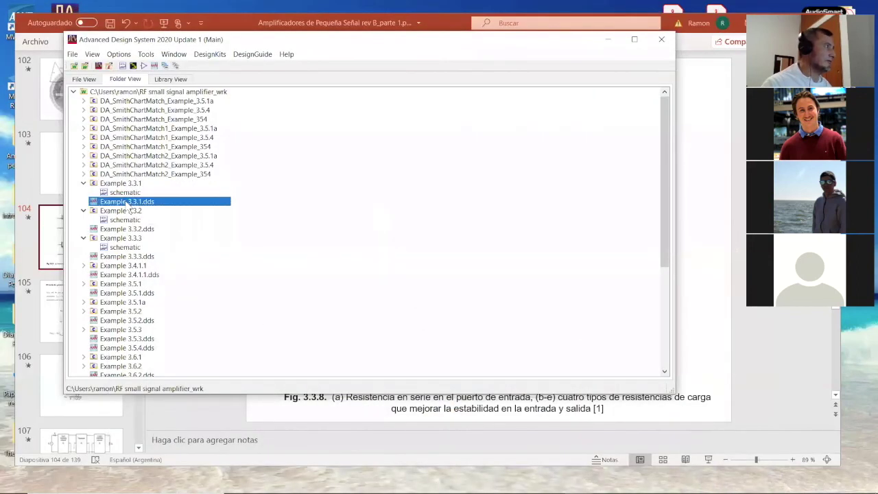
{"action": "double_click", "coordinate": [129, 206]}
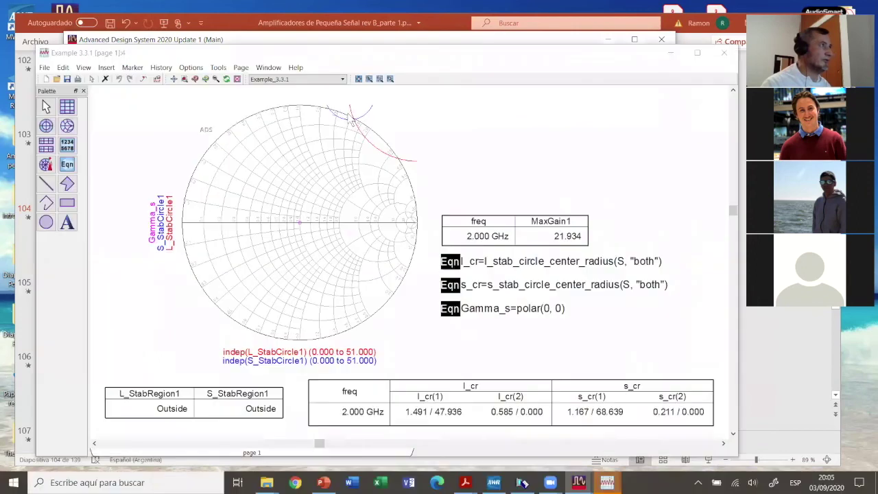
{"action": "left_click", "coordinate": [724, 55]}
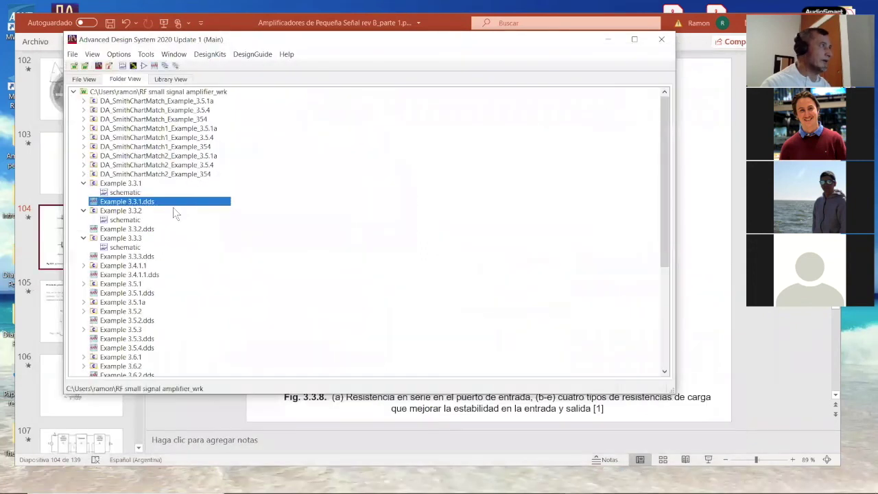
Bring up the Example 3.3.1 schematic and look for the Smith Chart utility without starting it
{"action": "double_click", "coordinate": [137, 193]}
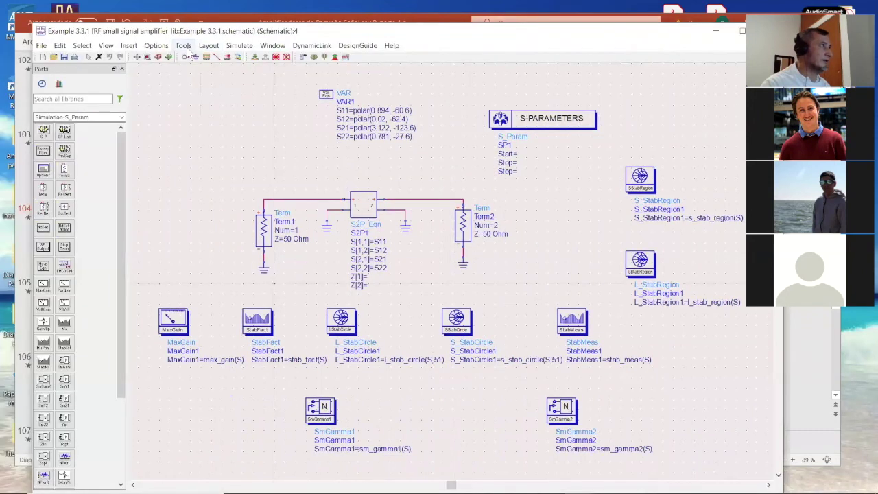
{"action": "left_click", "coordinate": [183, 45]}
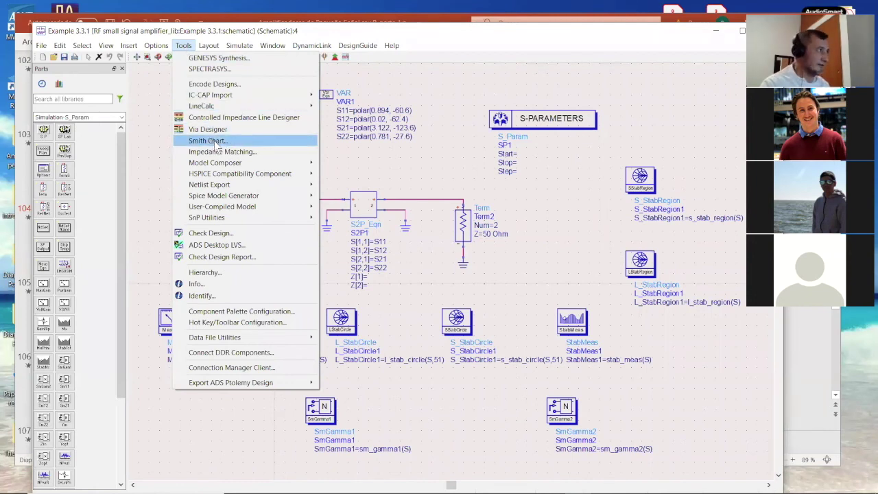
{"action": "left_click", "coordinate": [442, 87]}
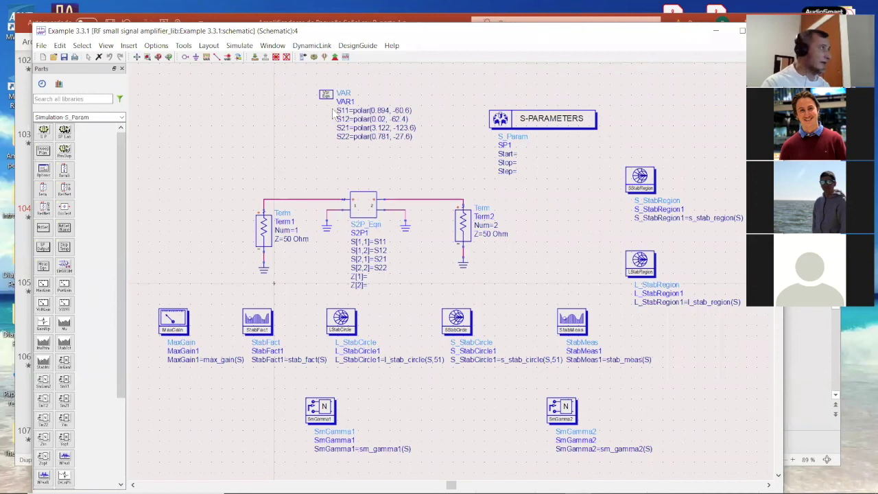
Start the Smith Chart utility from the Example 3.3.1 schematic, examine its chart and network controls, and return to the schematic
{"action": "left_click", "coordinate": [208, 45]}
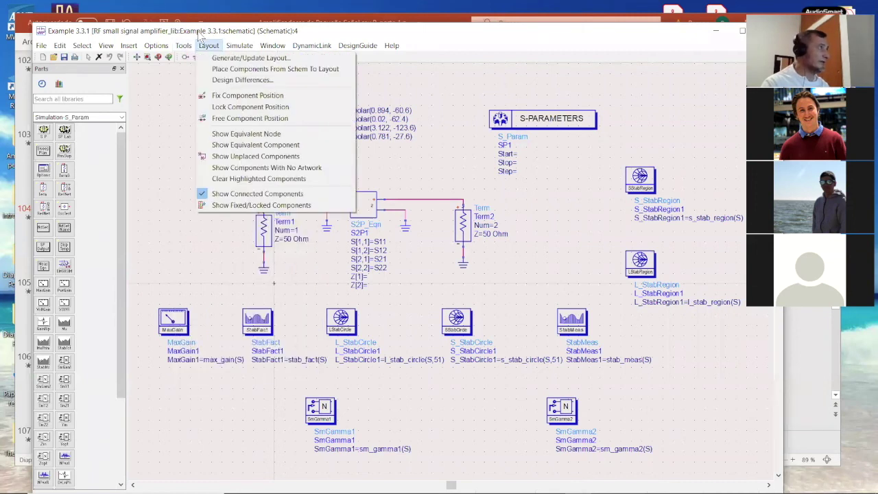
{"action": "mouse_move", "coordinate": [183, 46]}
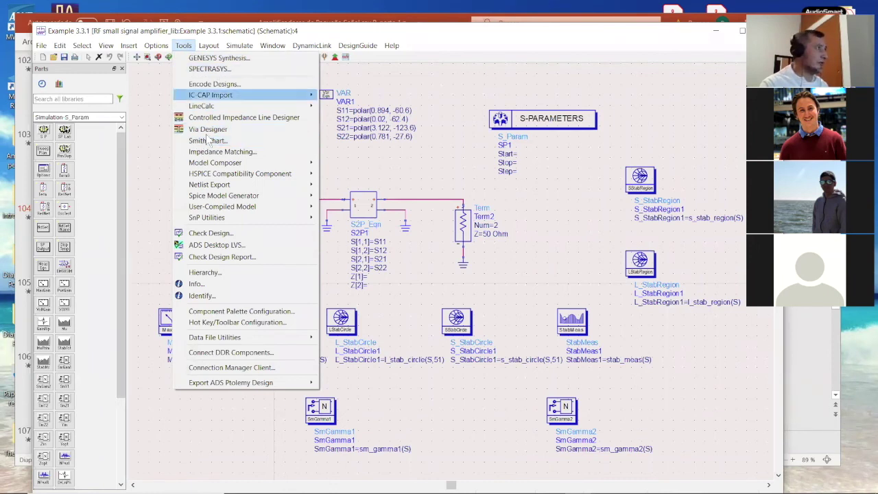
{"action": "left_click", "coordinate": [458, 164]}
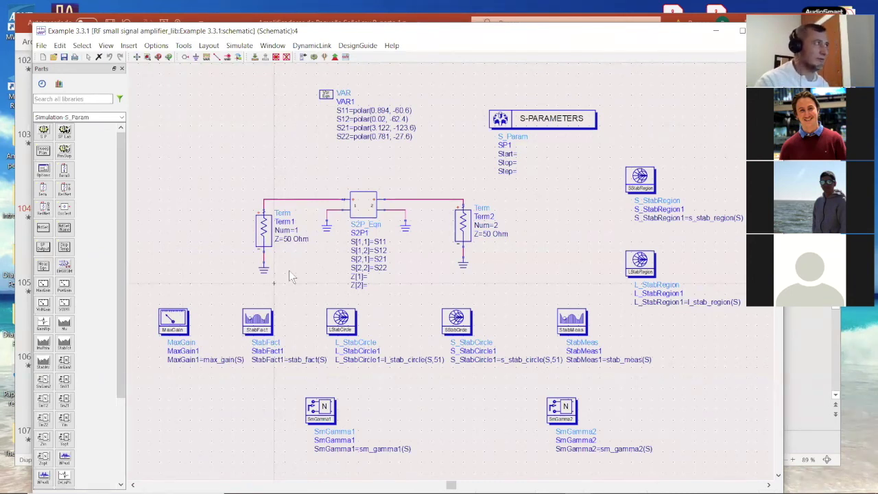
{"action": "left_click", "coordinate": [186, 47]}
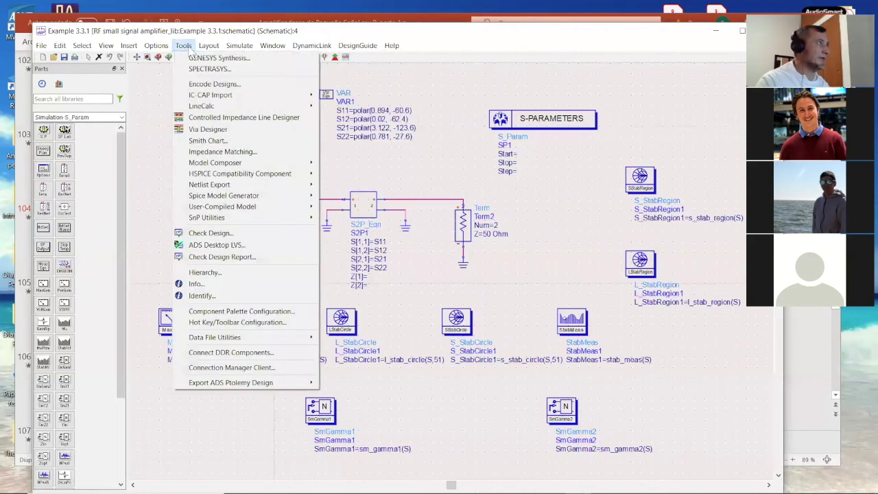
{"action": "left_click", "coordinate": [229, 140]}
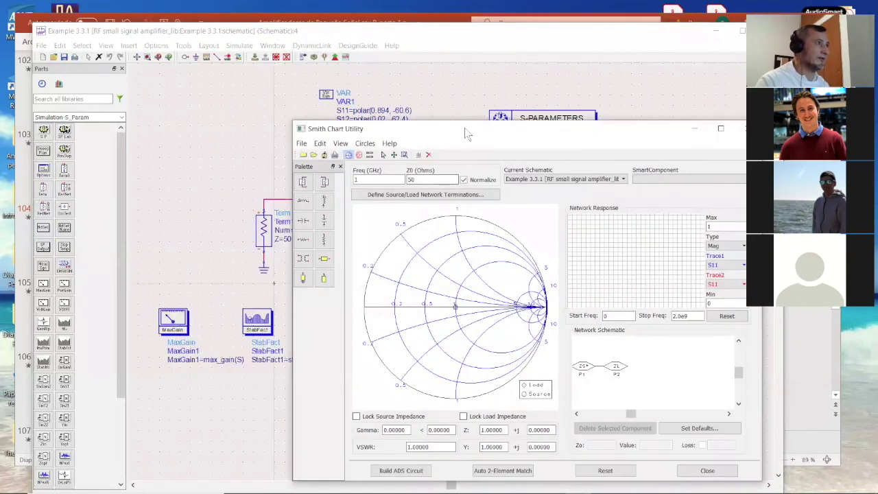
{"action": "left_click_drag", "start_coordinate": [480, 126], "coordinate": [382, 97]}
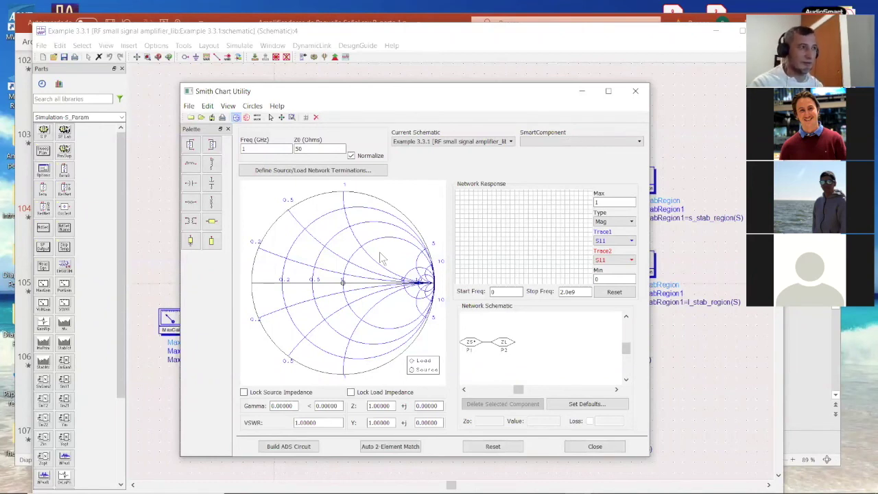
{"action": "left_click", "coordinate": [695, 135]}
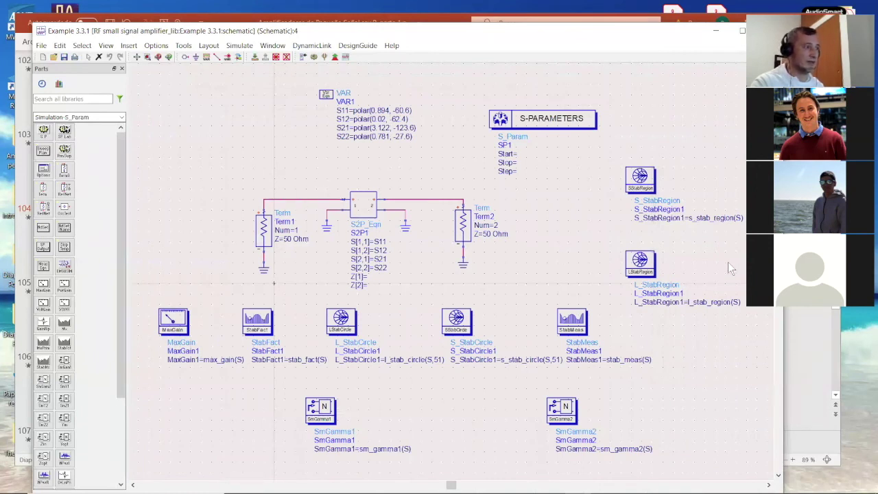
Bring up the Example 3.3.3 data display, look through its available tools, and put the display aside
{"action": "mouse_move", "coordinate": [607, 483]}
{"action": "left_click", "coordinate": [607, 422]}
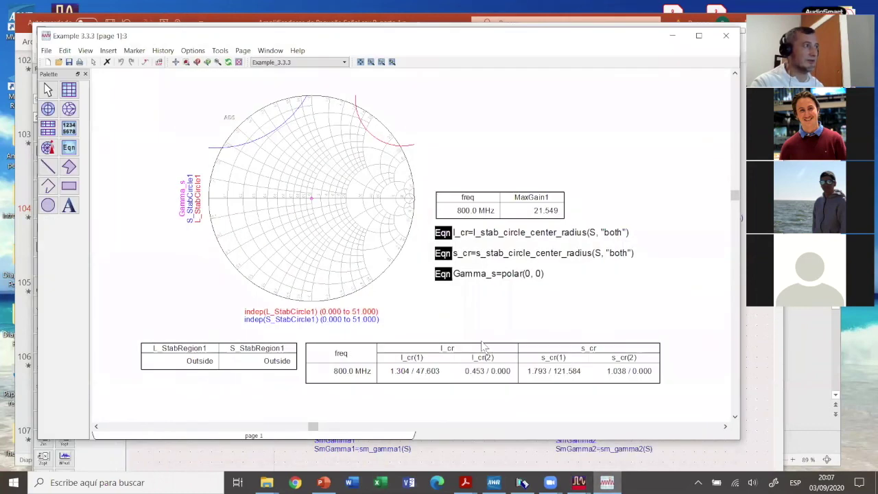
{"action": "left_click", "coordinate": [134, 50]}
{"action": "mouse_move", "coordinate": [220, 51]}
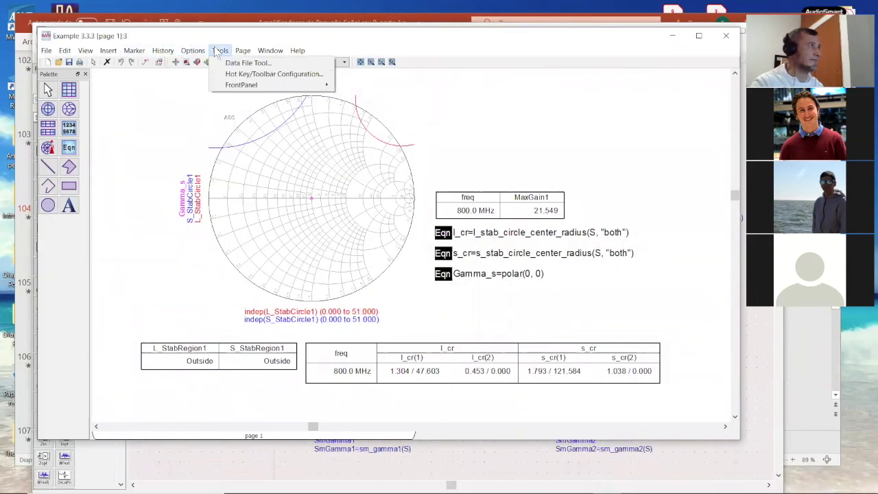
{"action": "left_click", "coordinate": [664, 41]}
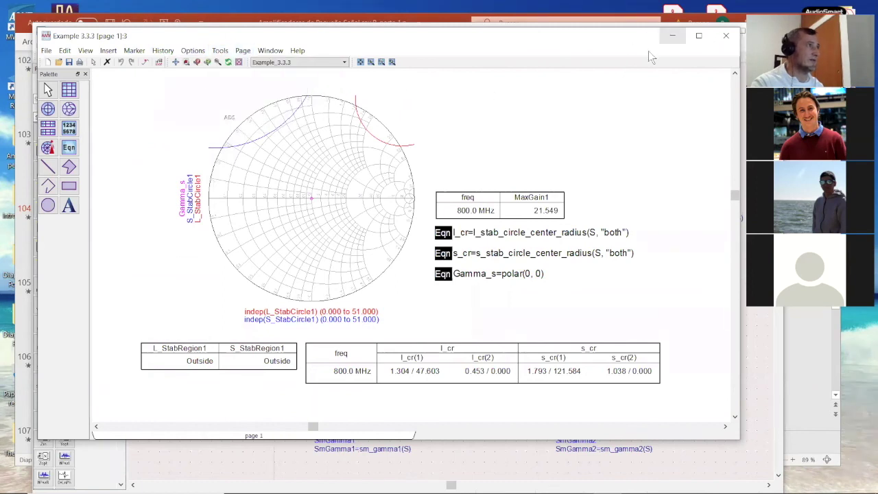
{"action": "left_click", "coordinate": [672, 36]}
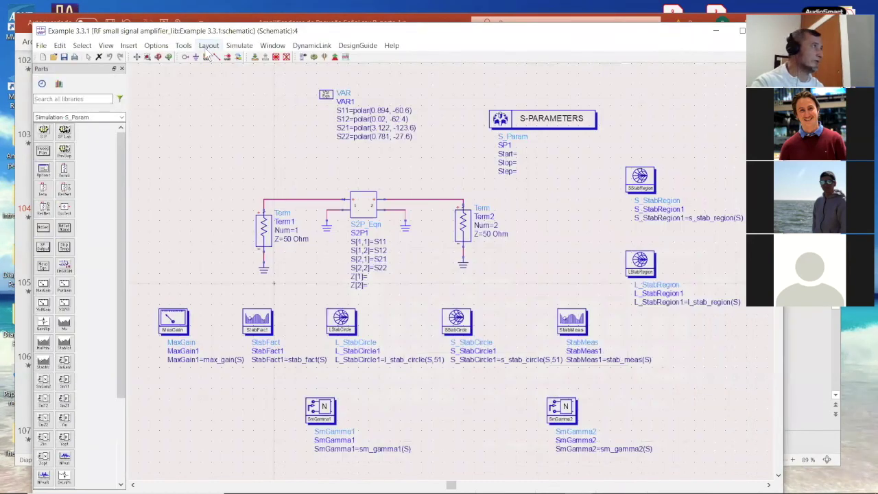
Reopen the Smith Chart utility from the Example 3.3.1 schematic and set its frequency to 2 GHz
{"action": "left_click", "coordinate": [183, 45]}
{"action": "left_click", "coordinate": [229, 143]}
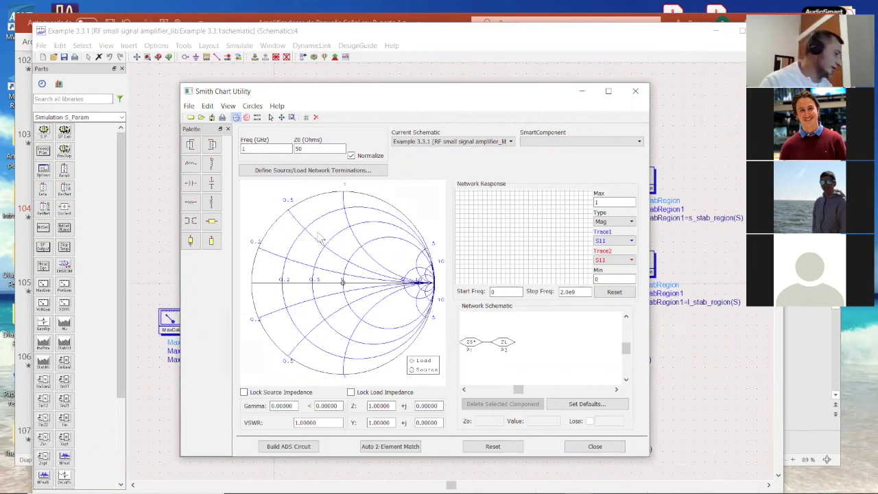
{"action": "double_click", "coordinate": [244, 150]}
{"action": "type", "text": "2"}
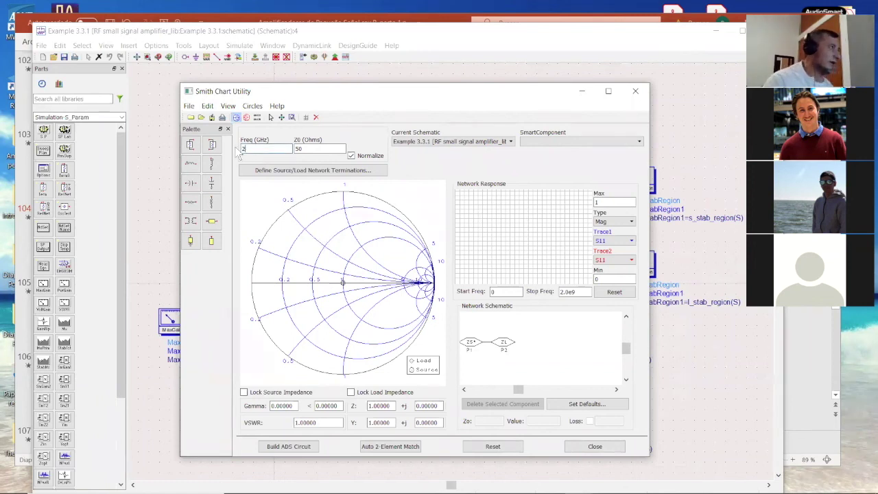
Open the utility's scattering parameters, uncover the frequency field, and enter S11 with magnitude 0.894 and angle -60.6 degrees
{"action": "left_click", "coordinate": [228, 107]}
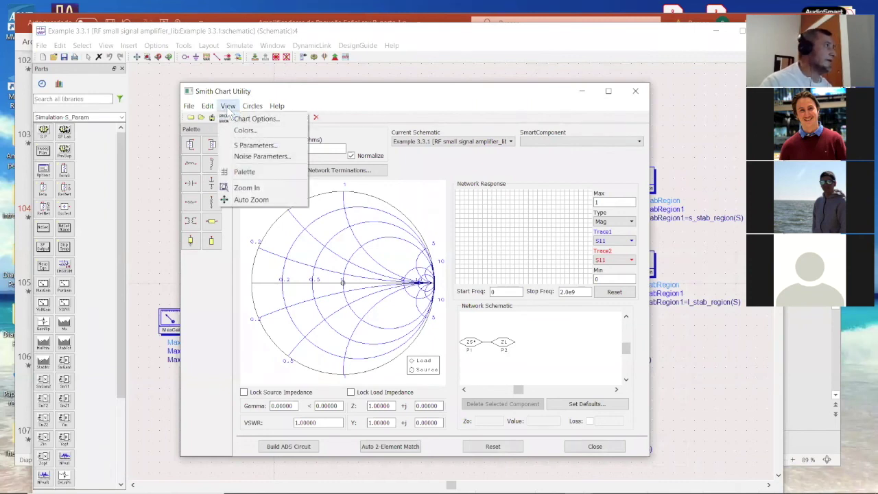
{"action": "left_click", "coordinate": [256, 145]}
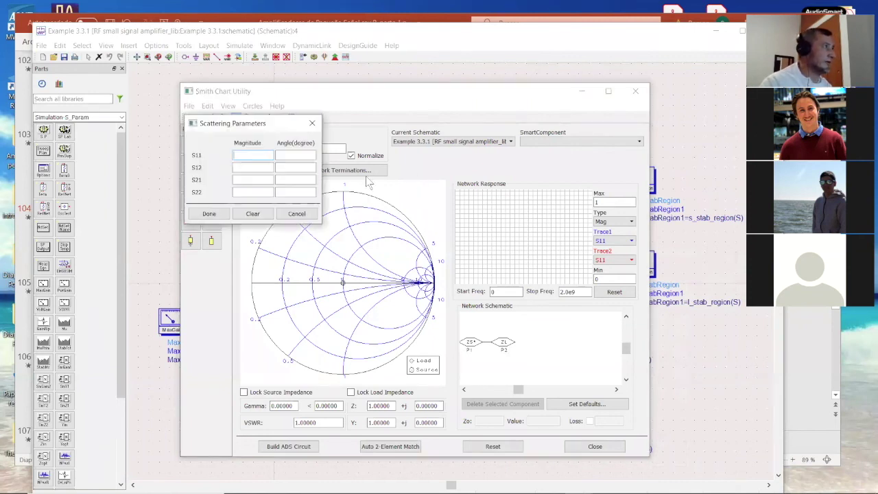
{"action": "left_click_drag", "start_coordinate": [275, 119], "coordinate": [432, 78]}
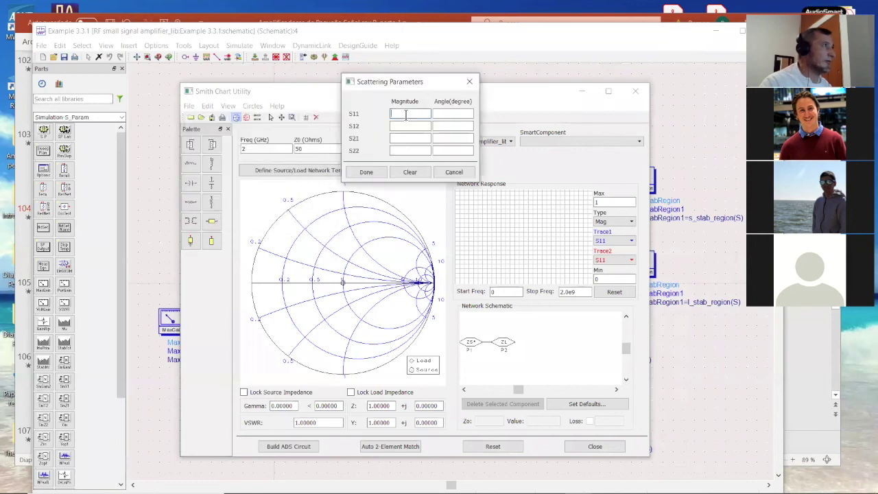
{"action": "type", "text": "0.894"}
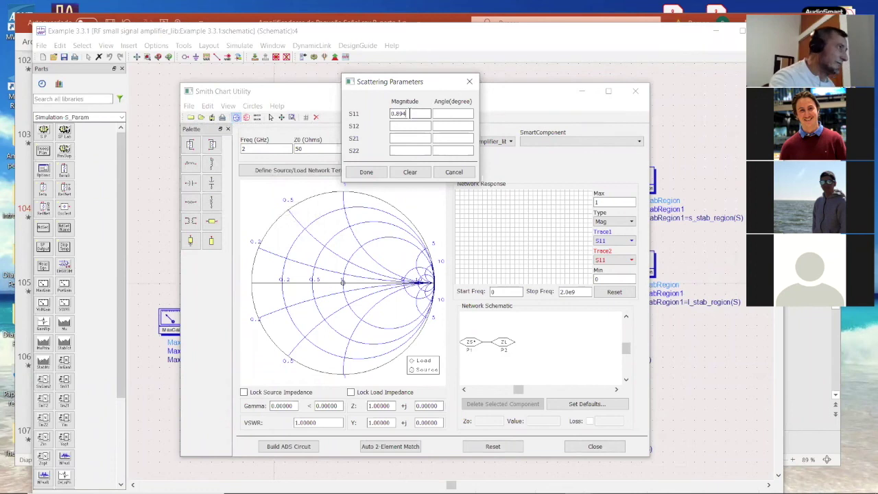
{"action": "left_click", "coordinate": [449, 115]}
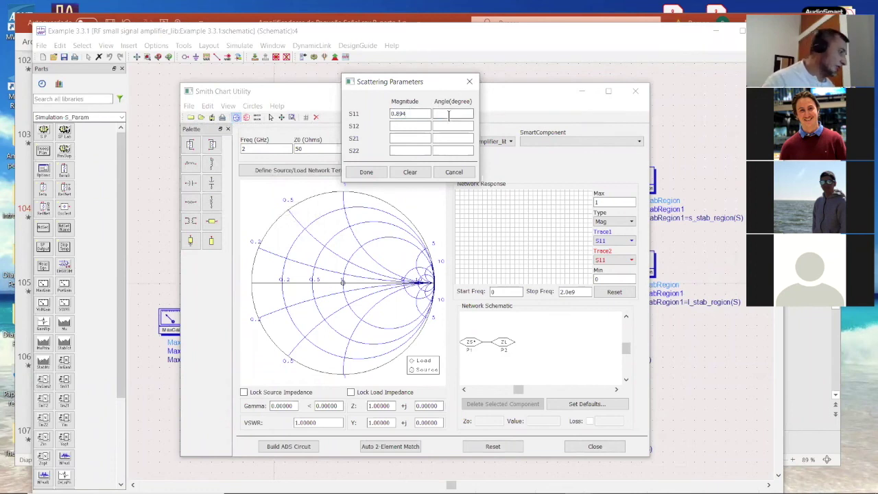
{"action": "type", "text": "-60"}
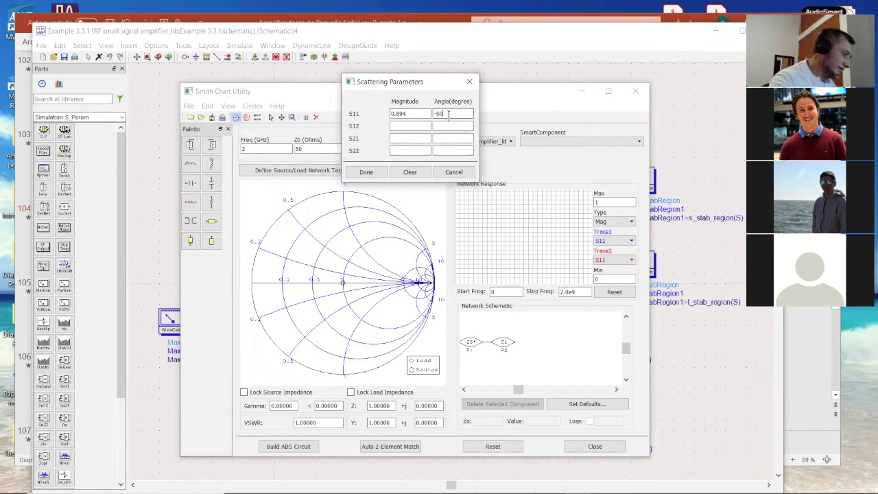
{"action": "type", "text": ".6"}
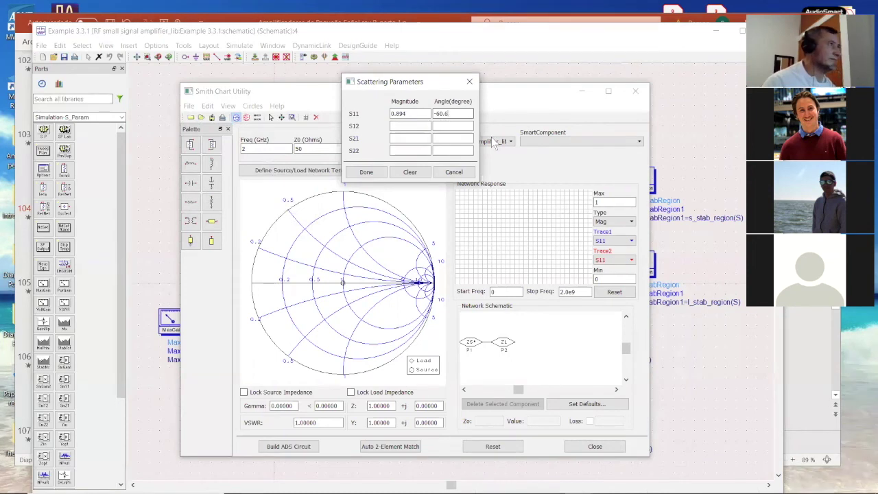
Enter S12 in the scattering parameters with magnitude 0.02 and angle -62.4 degrees
{"action": "left_click", "coordinate": [416, 127]}
{"action": "type", "text": "0.02"}
{"action": "left_click", "coordinate": [442, 126]}
{"action": "type", "text": "-6"}
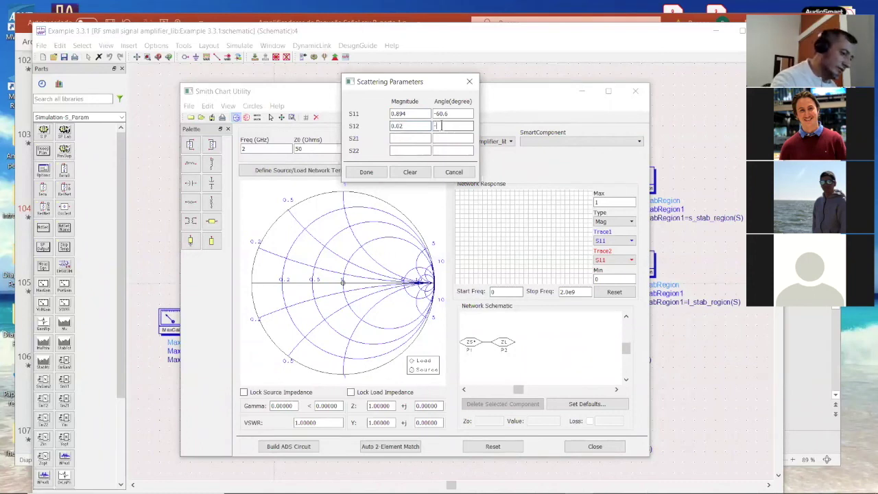
{"action": "type", "text": "2.4"}
Enter S21 in the scattering parameters with magnitude 3.122 and angle -123.6 degrees
{"action": "left_click", "coordinate": [421, 138]}
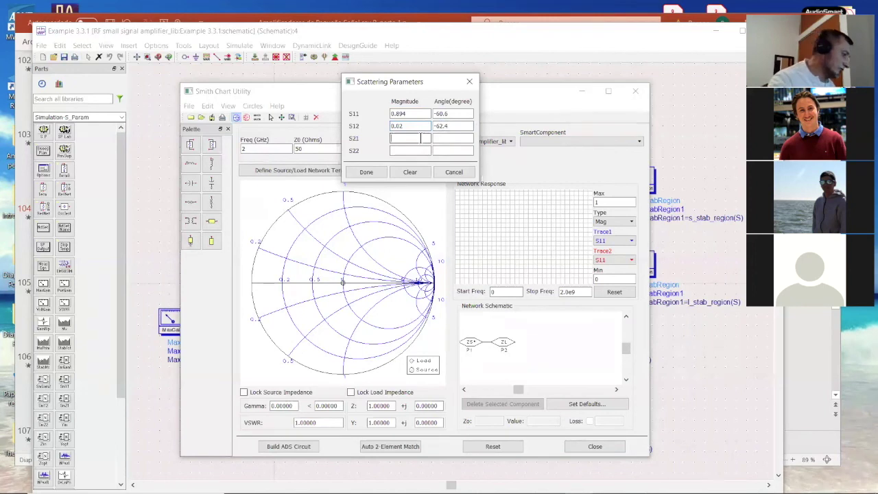
{"action": "type", "text": "3.122"}
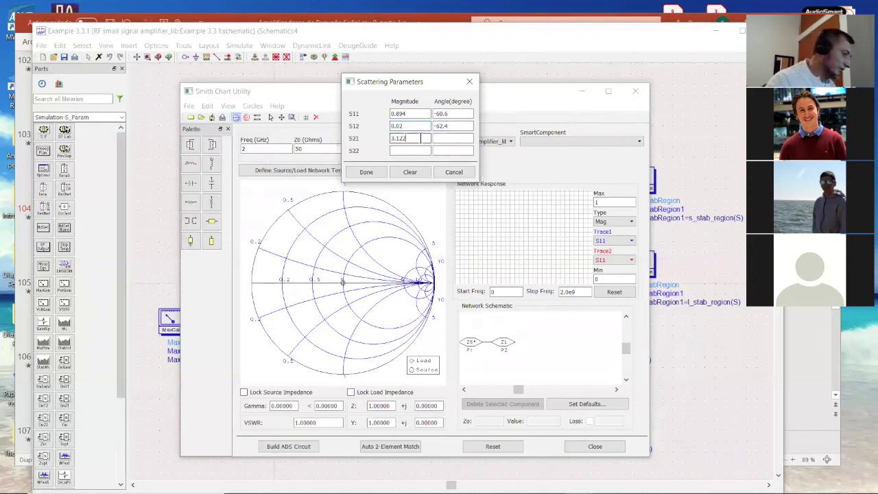
{"action": "left_click", "coordinate": [437, 139]}
{"action": "type", "text": "-123"}
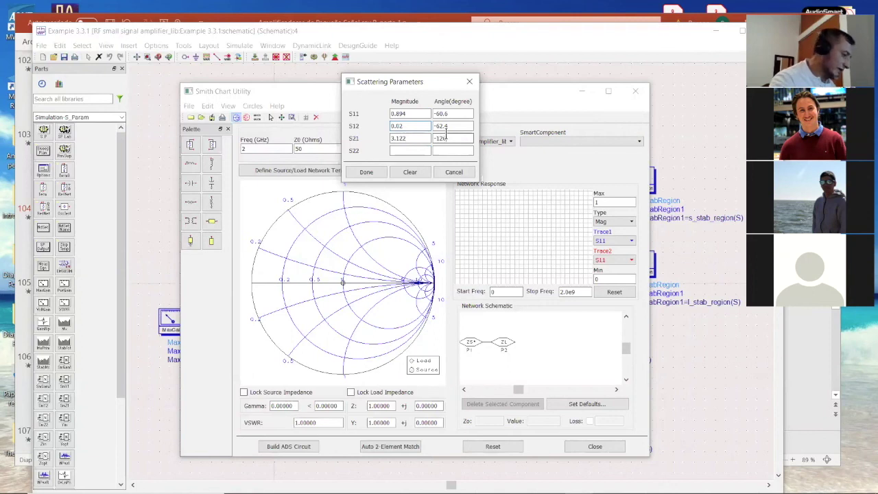
{"action": "key", "text": "BackSpace"}
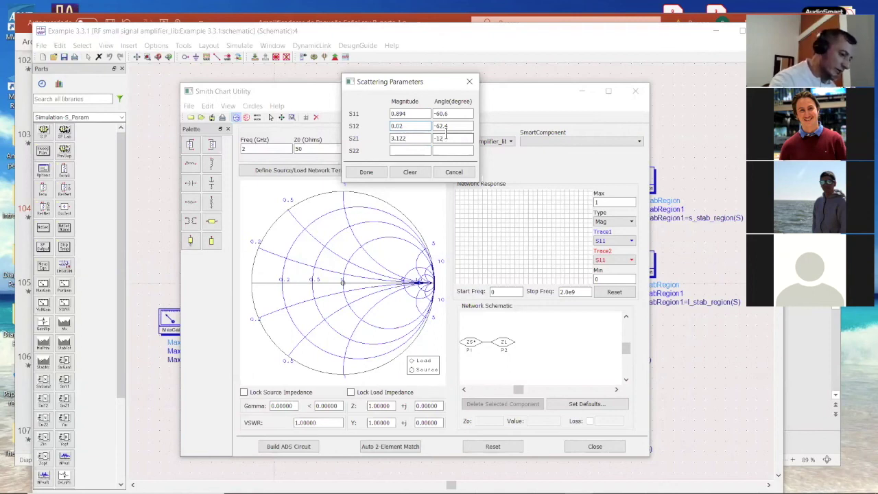
{"action": "type", "text": "3.6"}
Enter S22 with magnitude 0.781 and angle -27.6 degrees, and apply the scattering parameters
{"action": "left_click", "coordinate": [410, 150]}
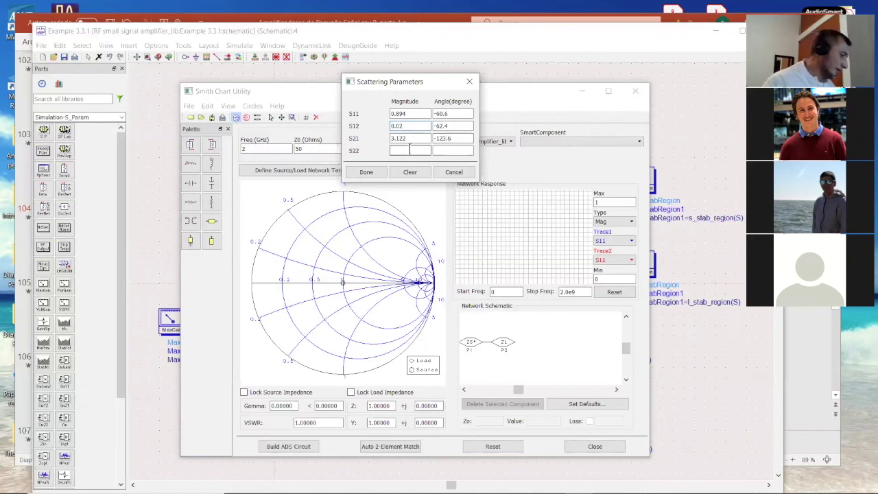
{"action": "type", "text": "0.781"}
{"action": "left_click", "coordinate": [445, 150]}
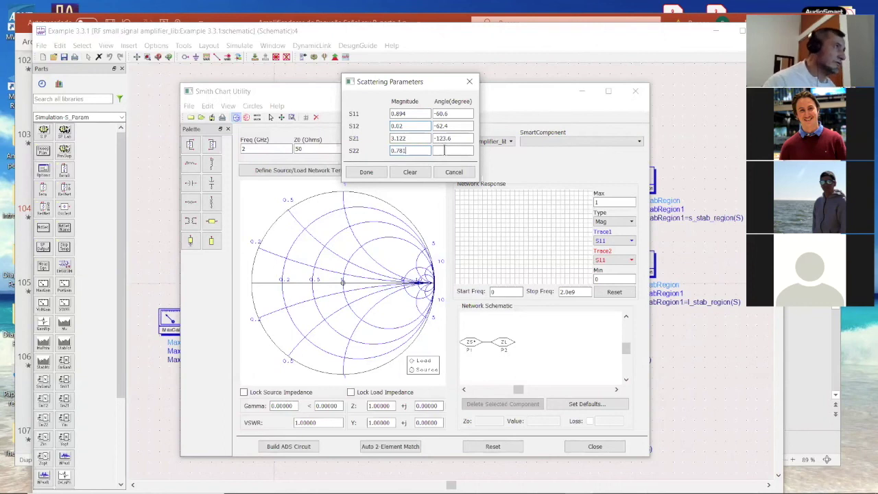
{"action": "type", "text": "-27.6"}
{"action": "left_click", "coordinate": [366, 173]}
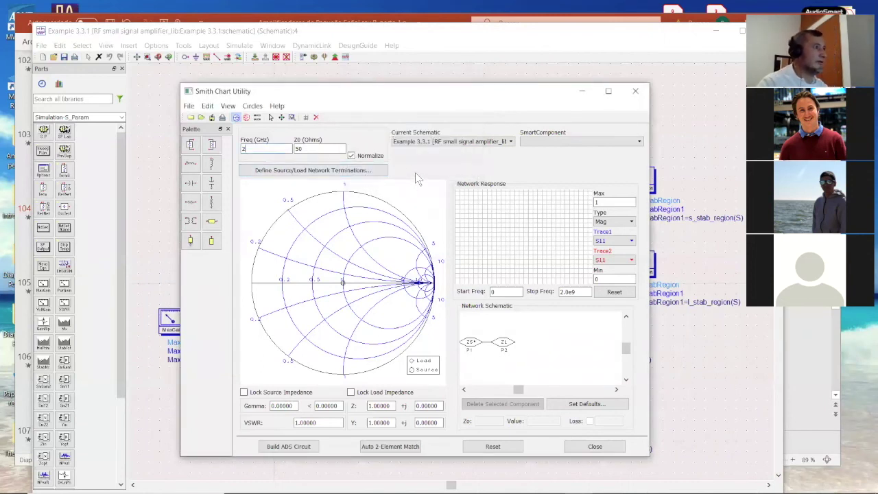
Plot the input and output stability circles on the Smith chart
{"action": "key", "text": "Tab"}
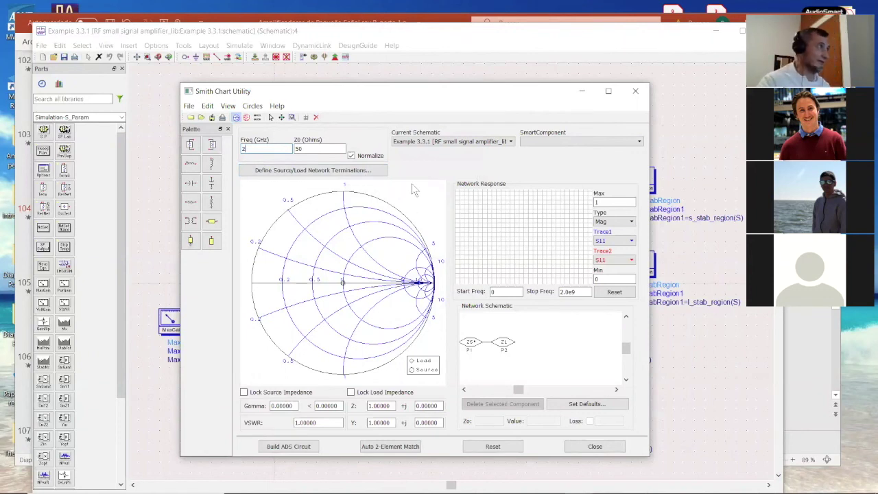
{"action": "left_click", "coordinate": [251, 107]}
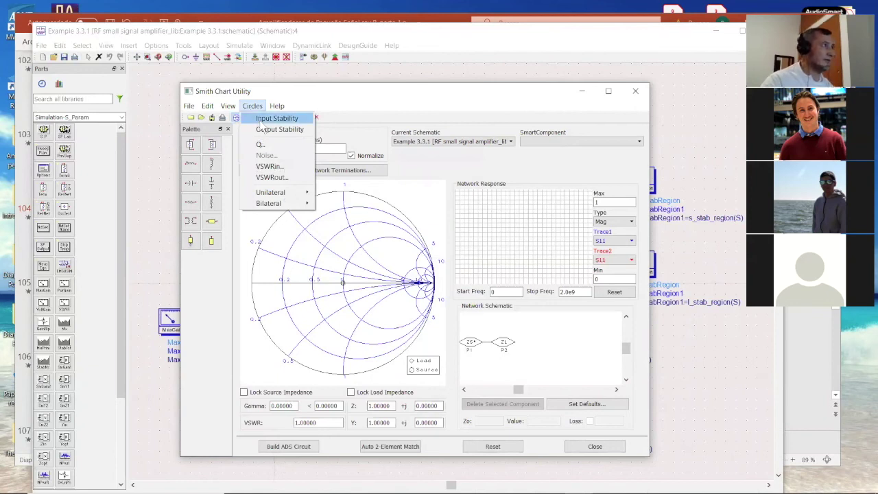
{"action": "left_click", "coordinate": [262, 123]}
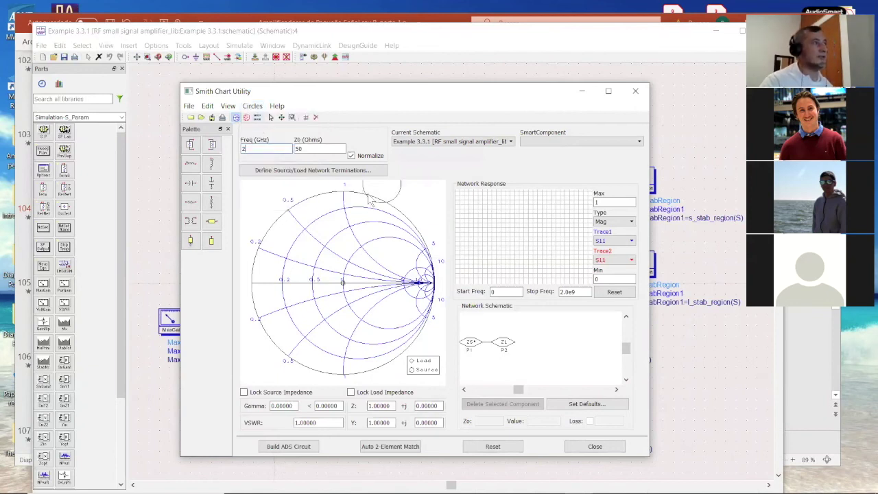
{"action": "left_click", "coordinate": [251, 106]}
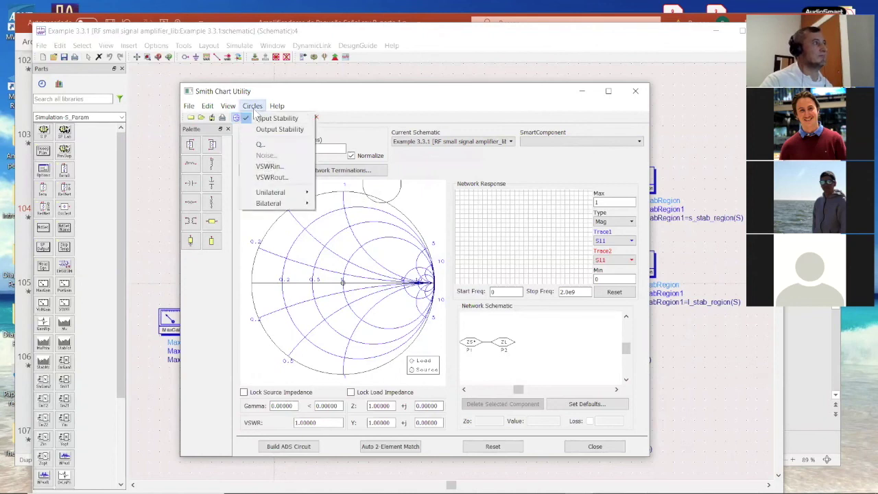
{"action": "left_click", "coordinate": [265, 129]}
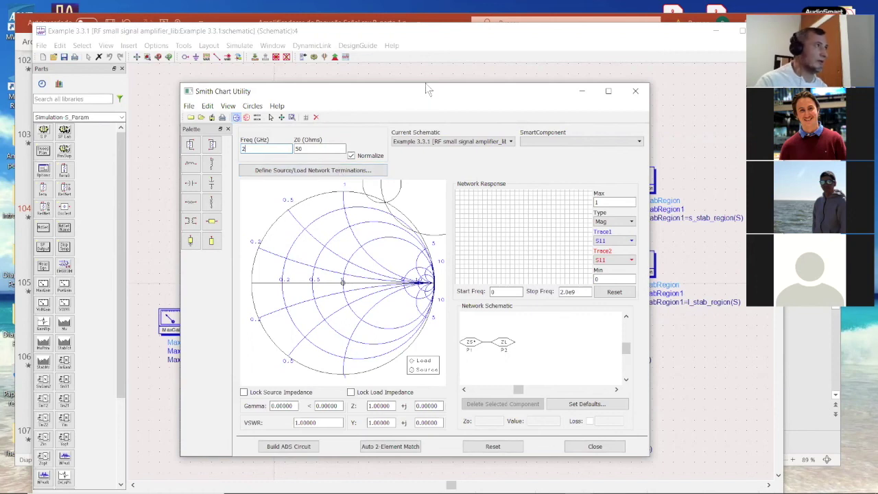
Bring the Example 3.3.1 schematic window back up and place the Smith Chart Utility in front of it
{"action": "left_click_drag", "start_coordinate": [425, 83], "coordinate": [430, 77]}
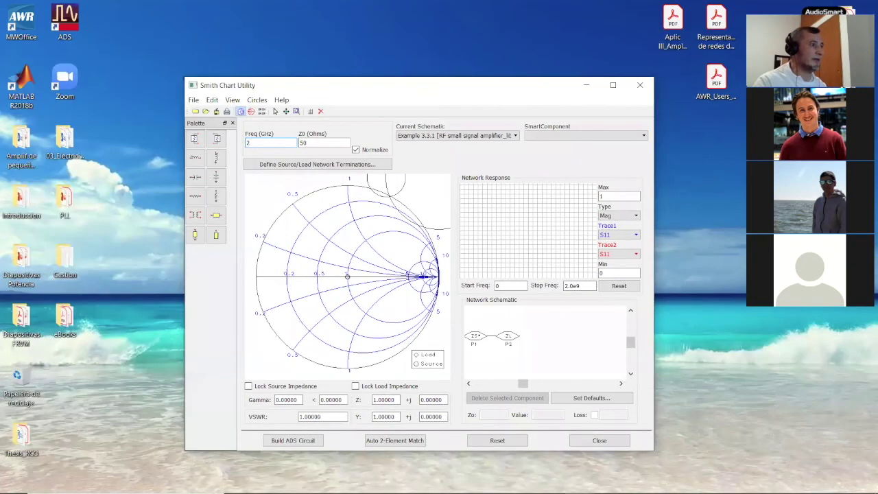
{"action": "left_click", "coordinate": [578, 483]}
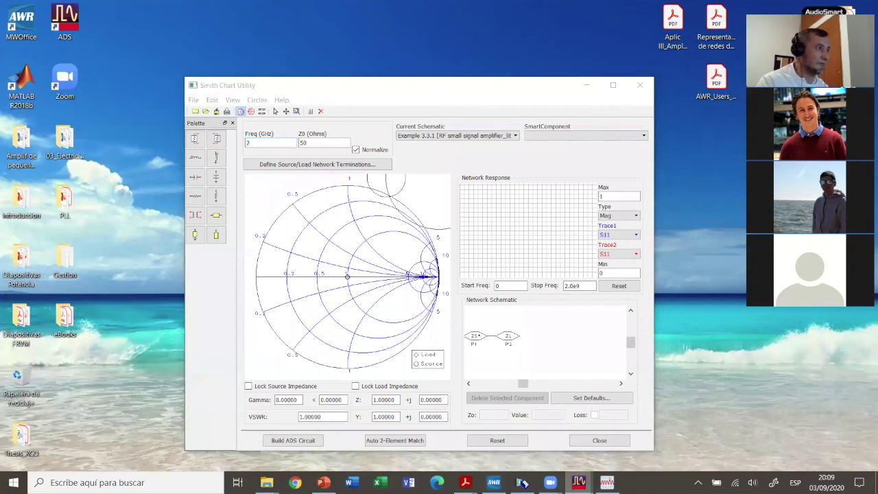
{"action": "left_click", "coordinate": [591, 427]}
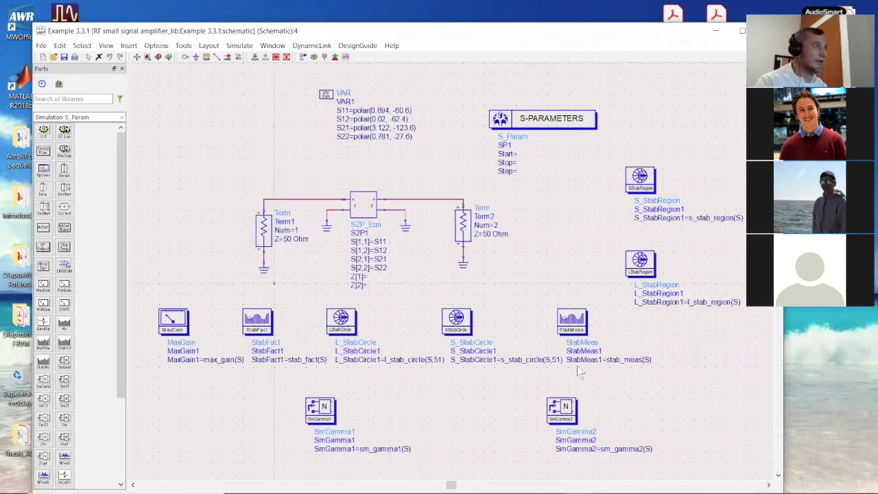
{"action": "mouse_move", "coordinate": [579, 482]}
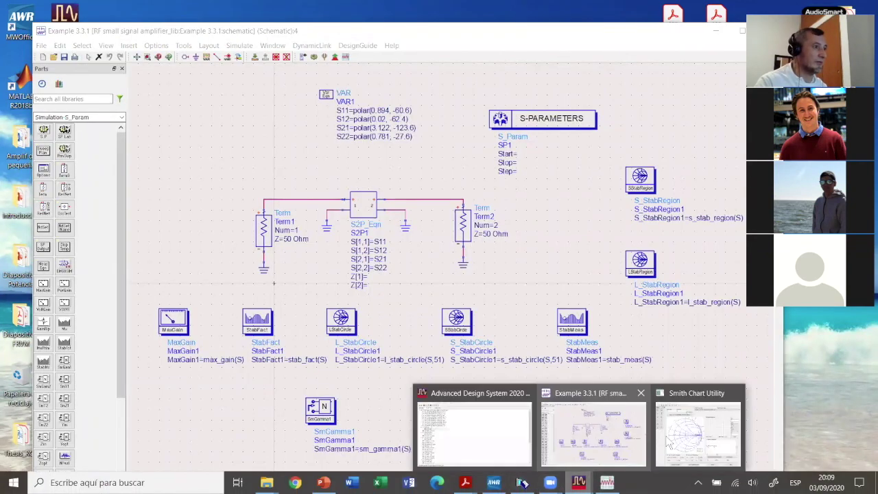
{"action": "left_click", "coordinate": [713, 432]}
{"action": "left_click_drag", "start_coordinate": [470, 96], "coordinate": [473, 81]}
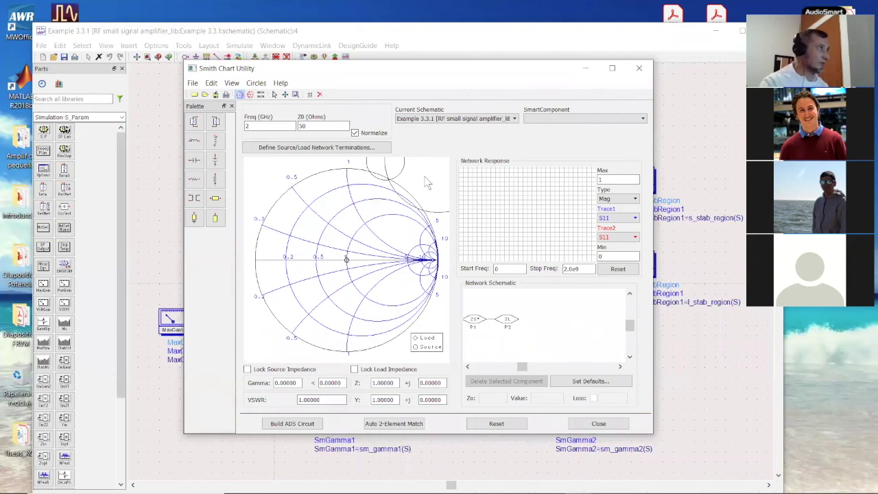
Turn off both the input and the output stability circles on the Smith chart
{"action": "left_click", "coordinate": [256, 83]}
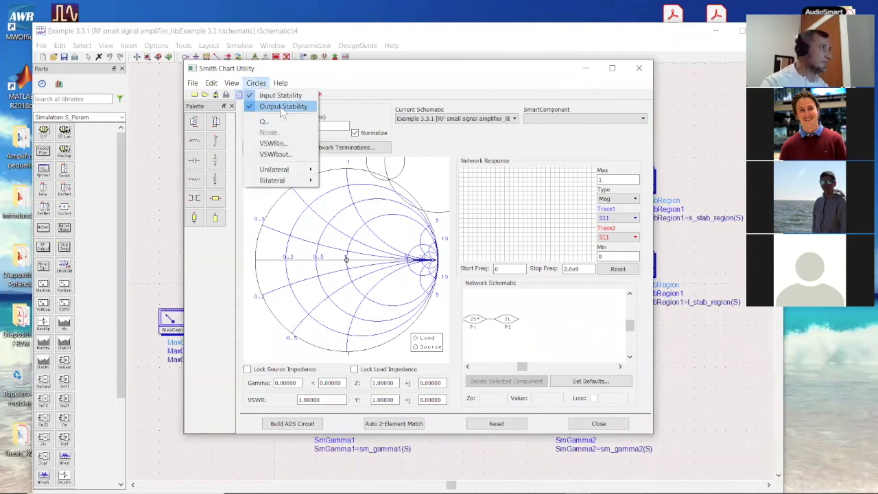
{"action": "left_click", "coordinate": [280, 96]}
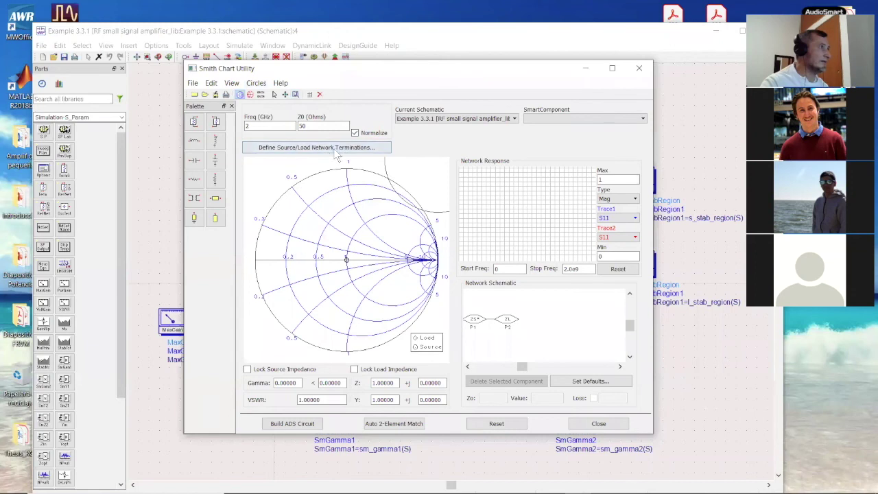
{"action": "left_click", "coordinate": [256, 83]}
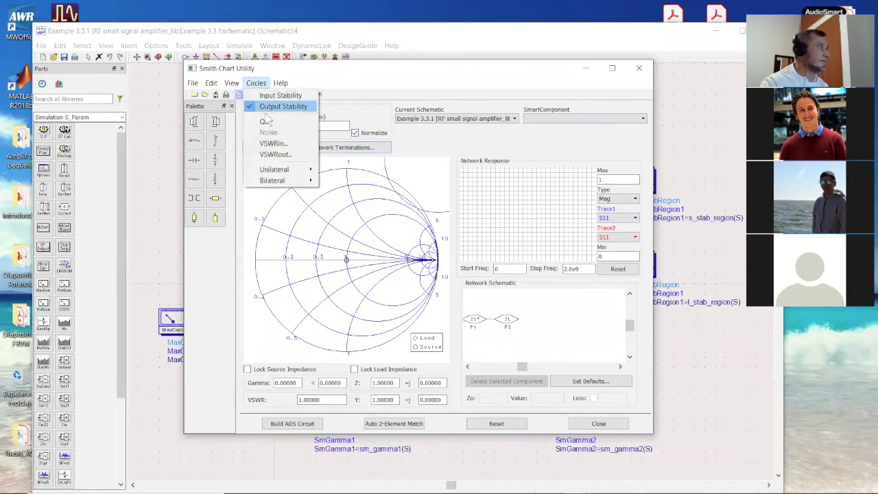
{"action": "left_click", "coordinate": [283, 107]}
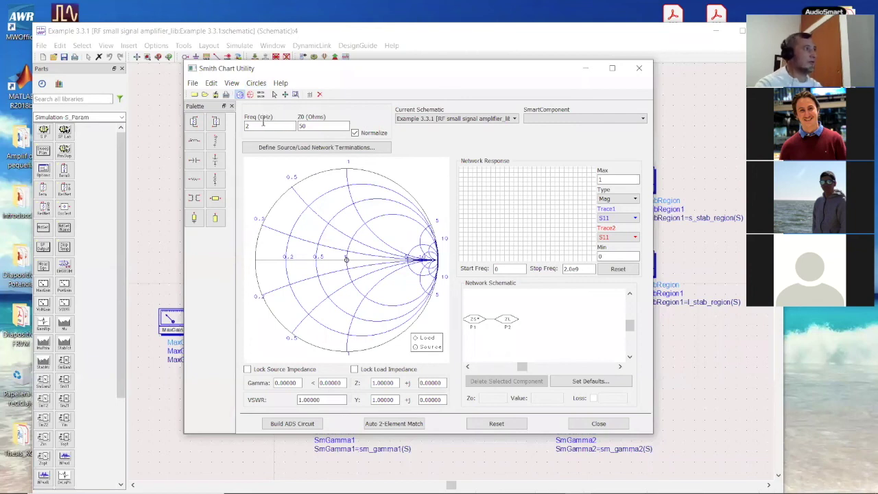
Preview the constant-Q curves on the Smith chart with Q set to 5, and hide them again
{"action": "left_click", "coordinate": [256, 83]}
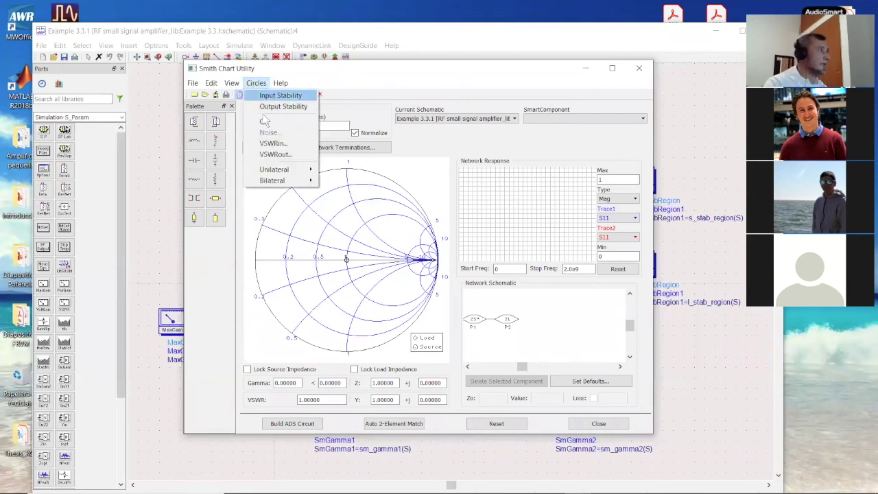
{"action": "left_click", "coordinate": [267, 119]}
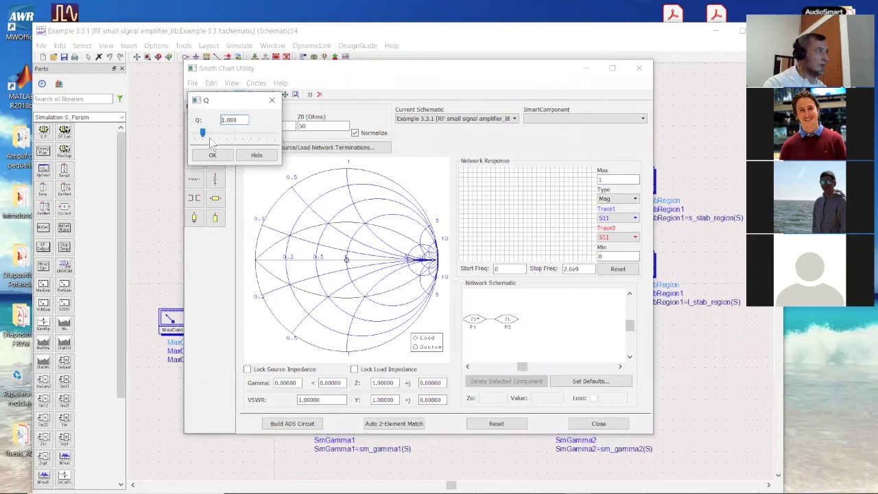
{"action": "mouse_move", "coordinate": [203, 133]}
{"action": "left_mouse_down"}
{"action": "mouse_move", "coordinate": [256, 126]}
{"action": "mouse_move", "coordinate": [194, 140]}
{"action": "mouse_move", "coordinate": [215, 139]}
{"action": "mouse_move", "coordinate": [211, 132]}
{"action": "left_mouse_up"}
{"action": "type", "text": "5"}
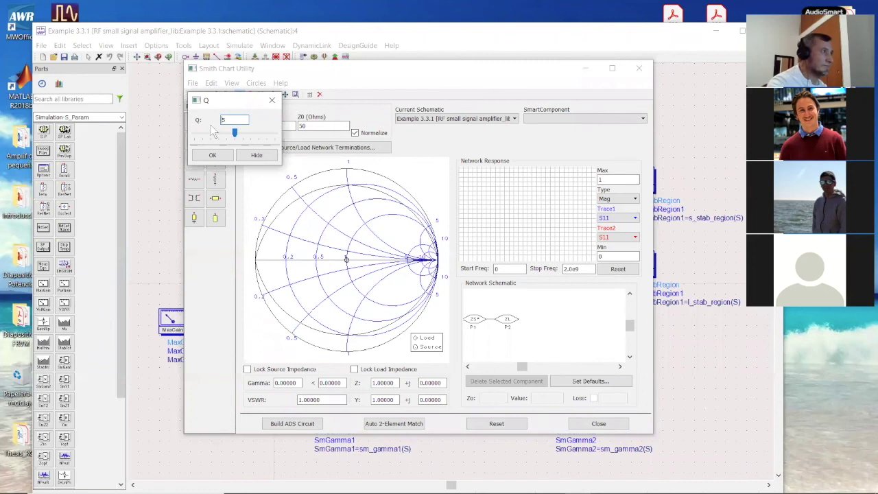
{"action": "left_click", "coordinate": [256, 155]}
{"action": "left_click", "coordinate": [220, 155]}
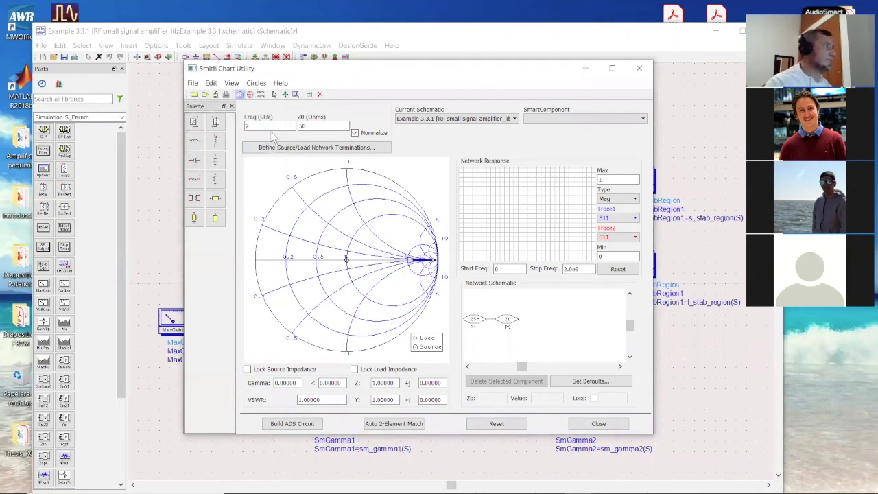
Toggle the admittance grid and the impedance grid of the Smith chart, leaving only the impedance grid displayed
{"action": "left_click", "coordinate": [250, 94]}
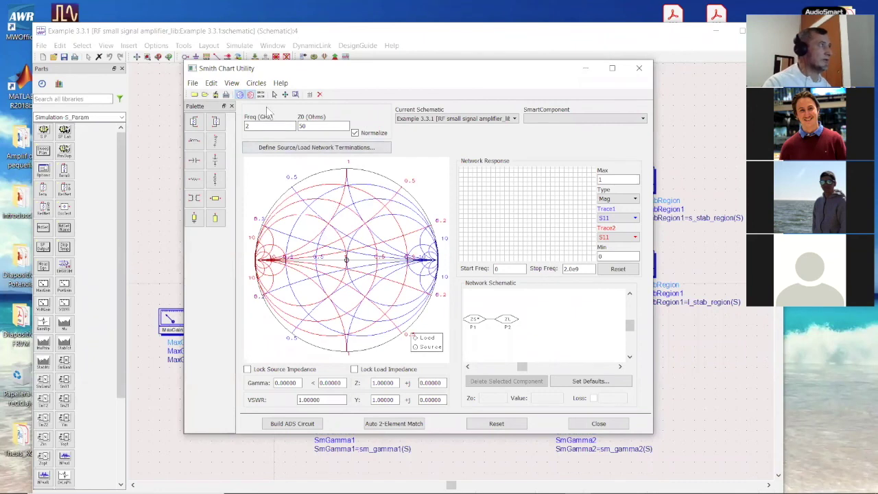
{"action": "left_click", "coordinate": [251, 94]}
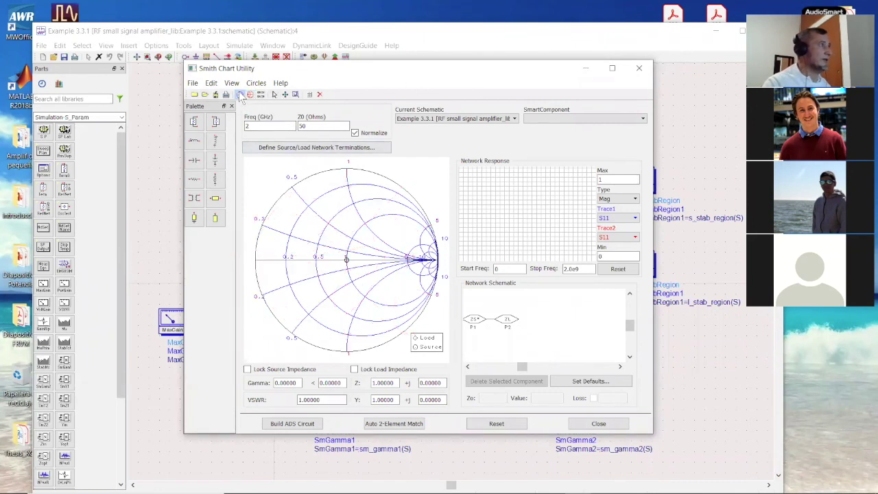
{"action": "left_click", "coordinate": [240, 94]}
{"action": "left_click", "coordinate": [239, 94]}
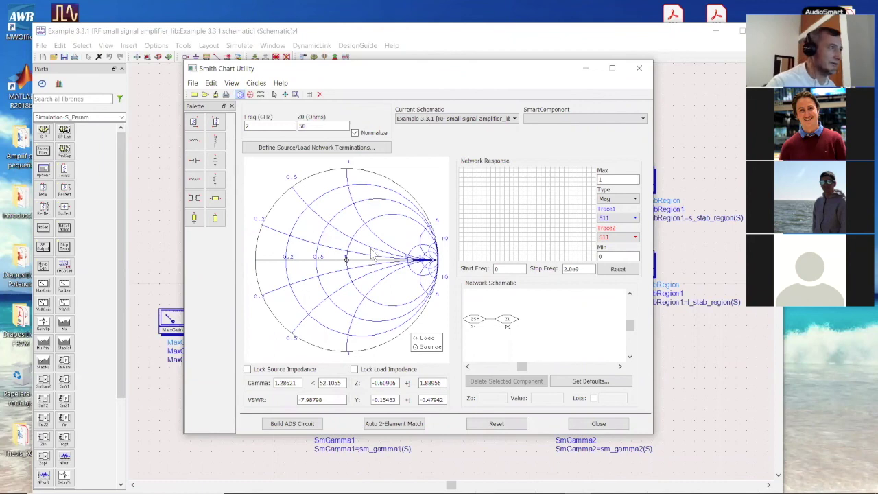
Close the Smith Chart Utility, minimize the schematic, and switch to slide 105 on unilateral constant gain circles in PowerPoint
{"action": "left_click", "coordinate": [639, 69]}
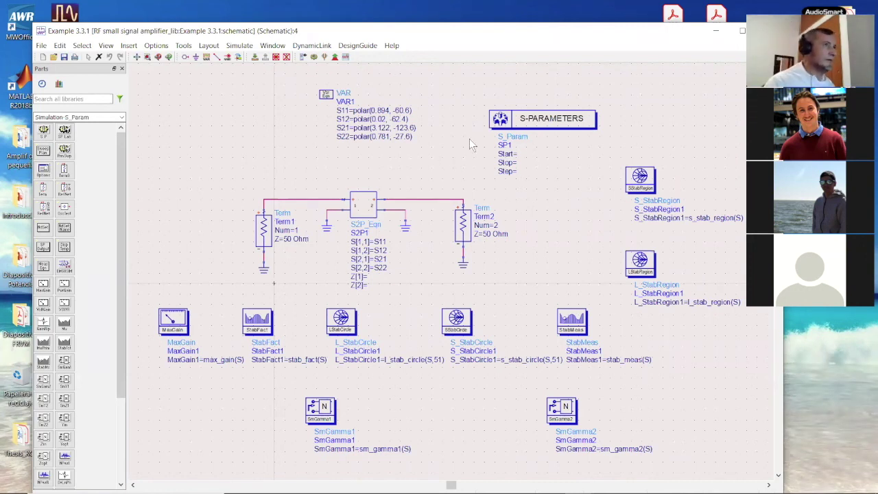
{"action": "left_click", "coordinate": [715, 31]}
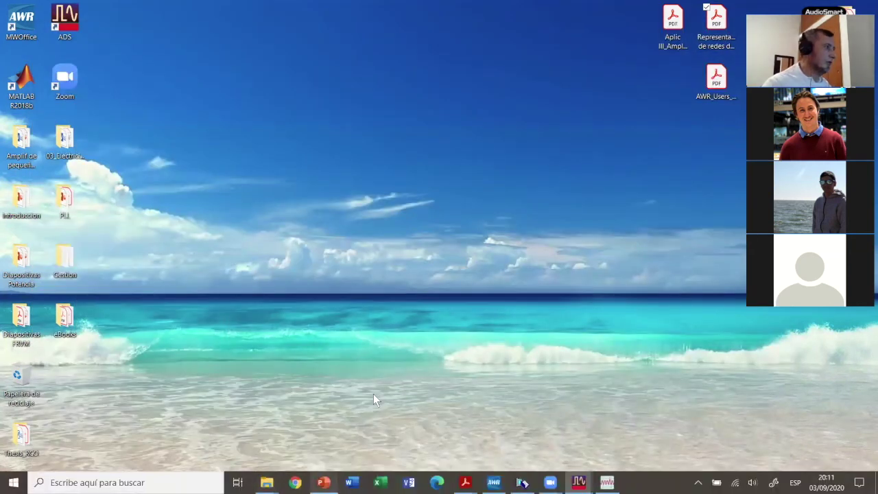
{"action": "key", "text": "alt+Tab"}
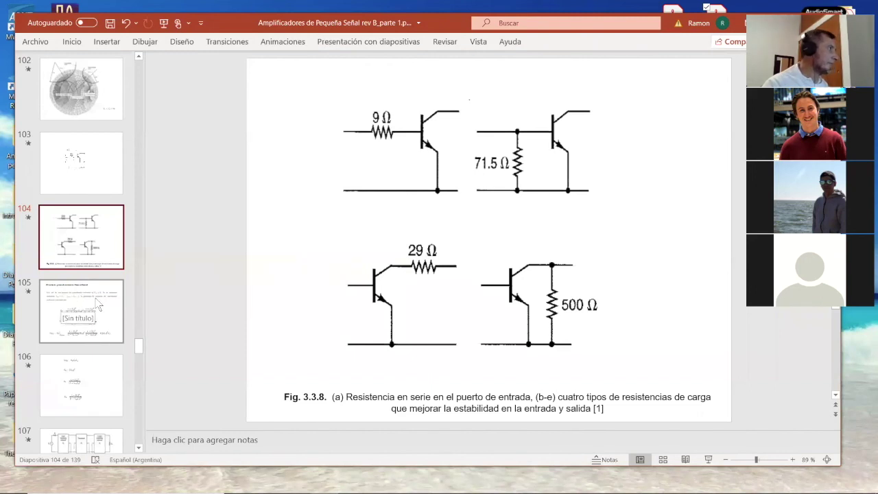
{"action": "left_click", "coordinate": [98, 304]}
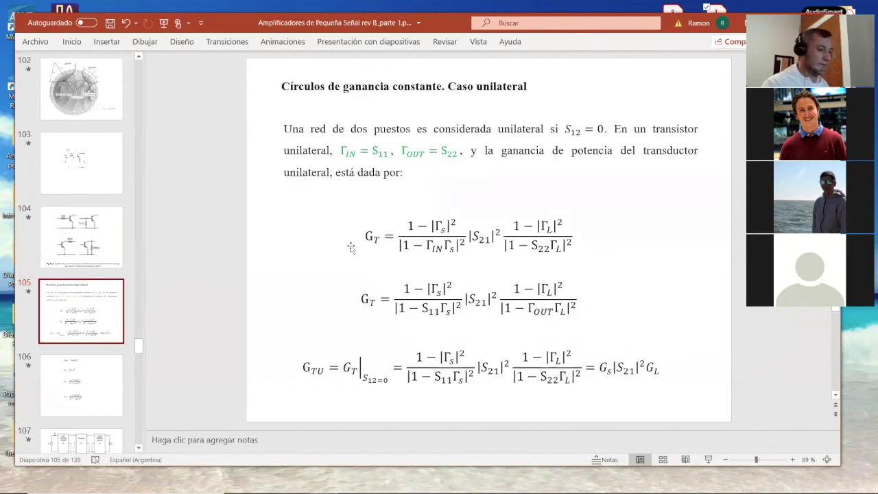